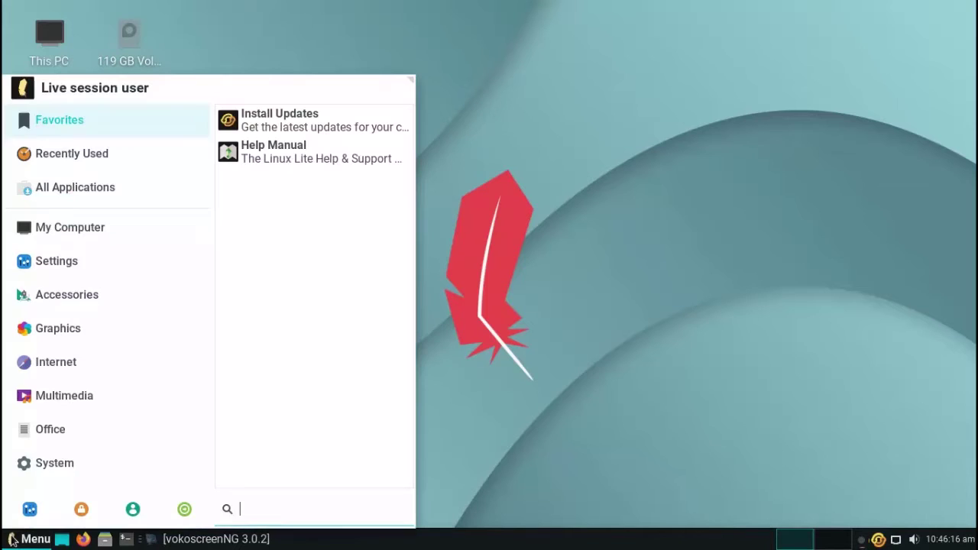
Open the Color Profiles settings to view the device profile options, and close the window.
mouse_move(69, 240)
mouse_move(60, 263)
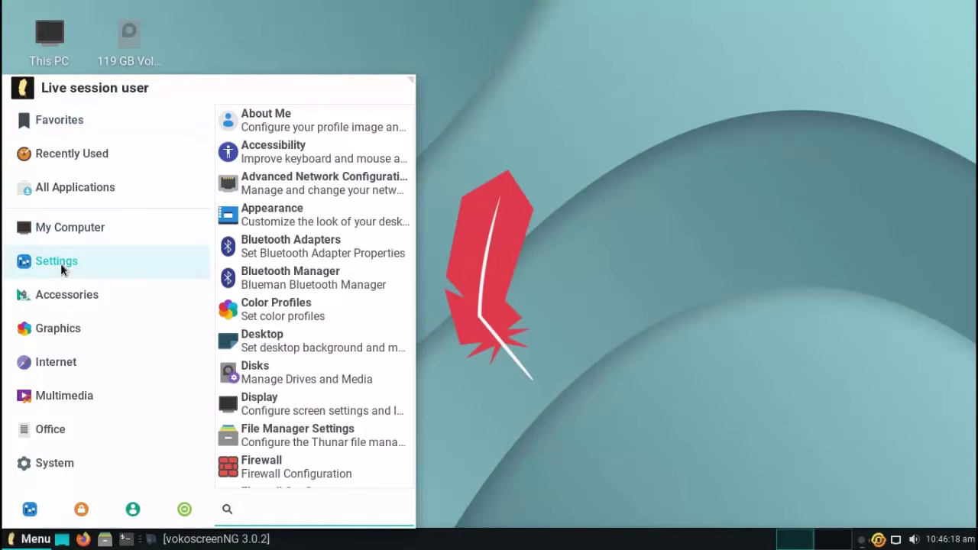
scroll(358, 203, "down", 1)
scroll(358, 203, "down", 1)
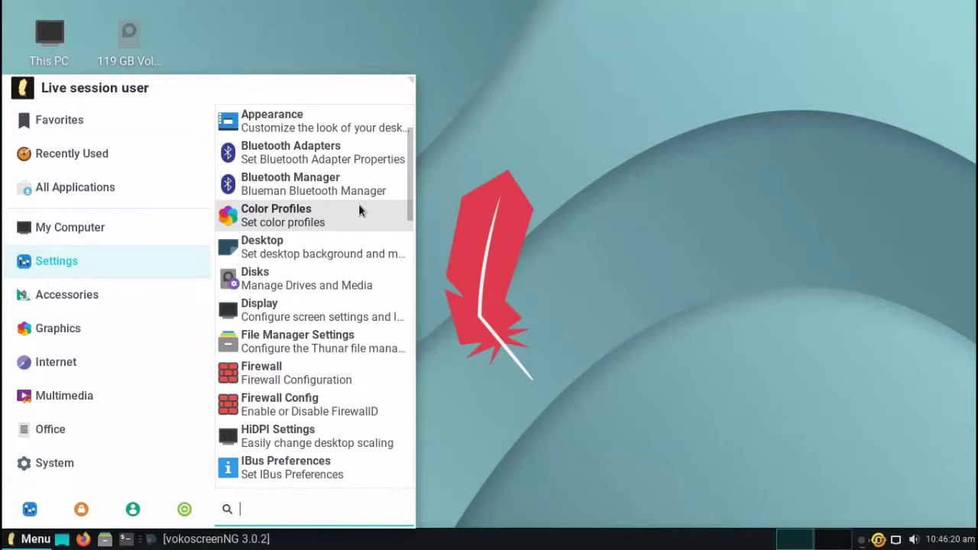
left_click(359, 204)
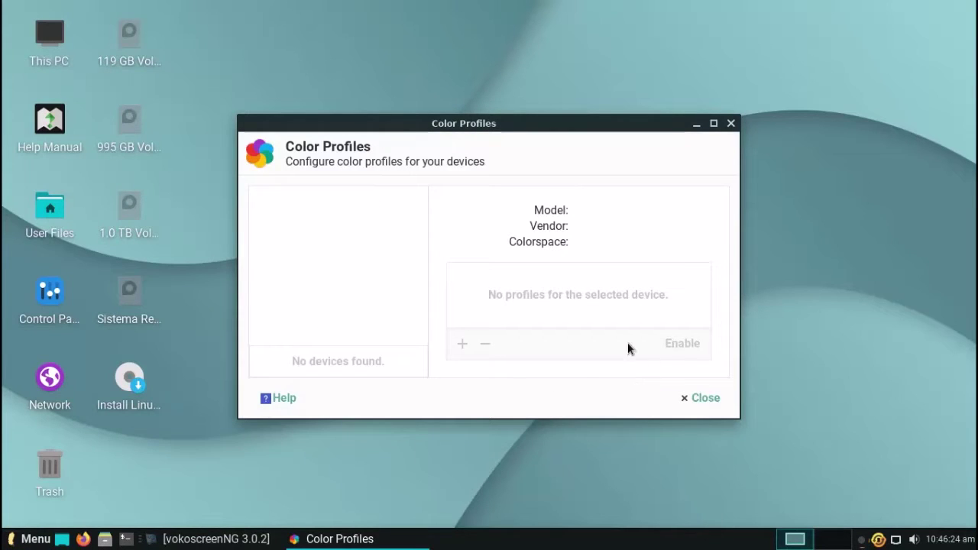
left_click(731, 123)
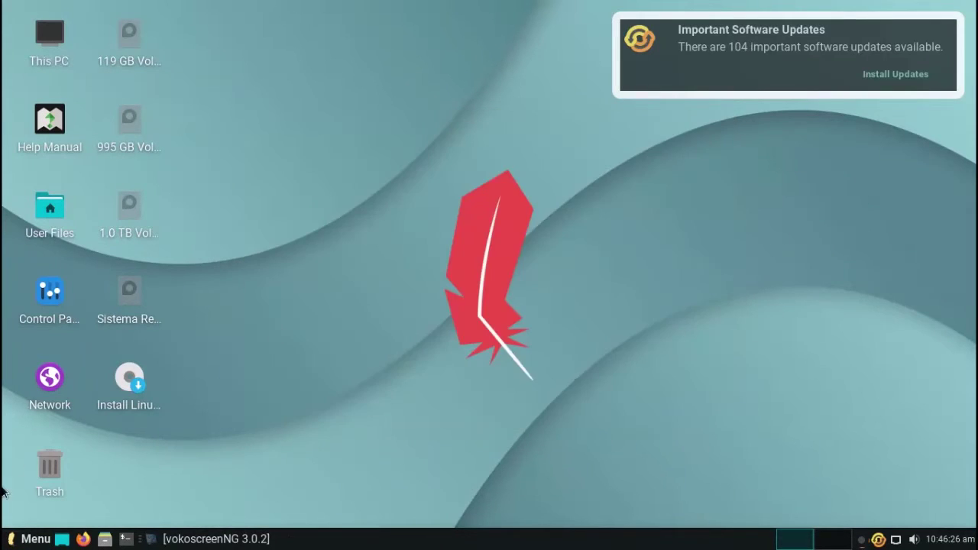
Open the File search accessory and search the home folder for "firefox".
left_click(35, 539)
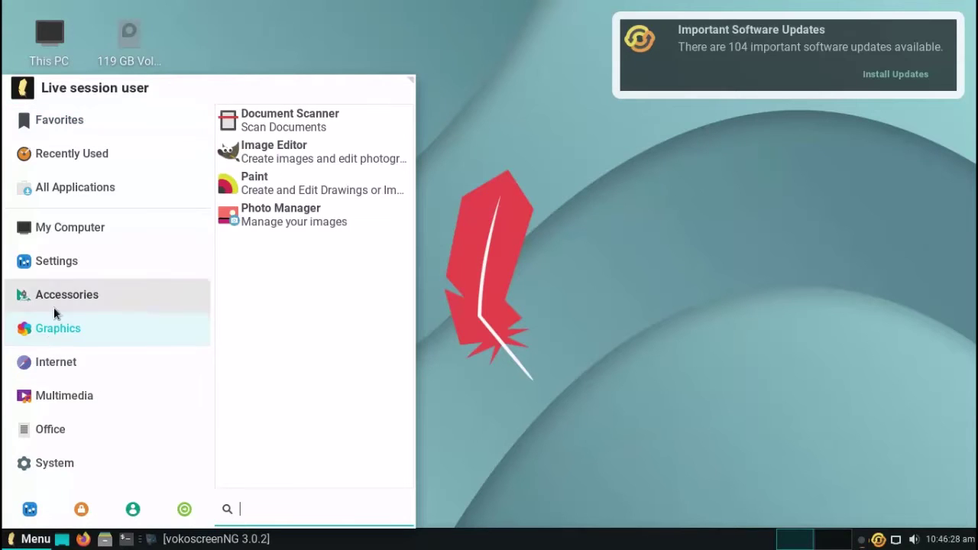
mouse_move(54, 307)
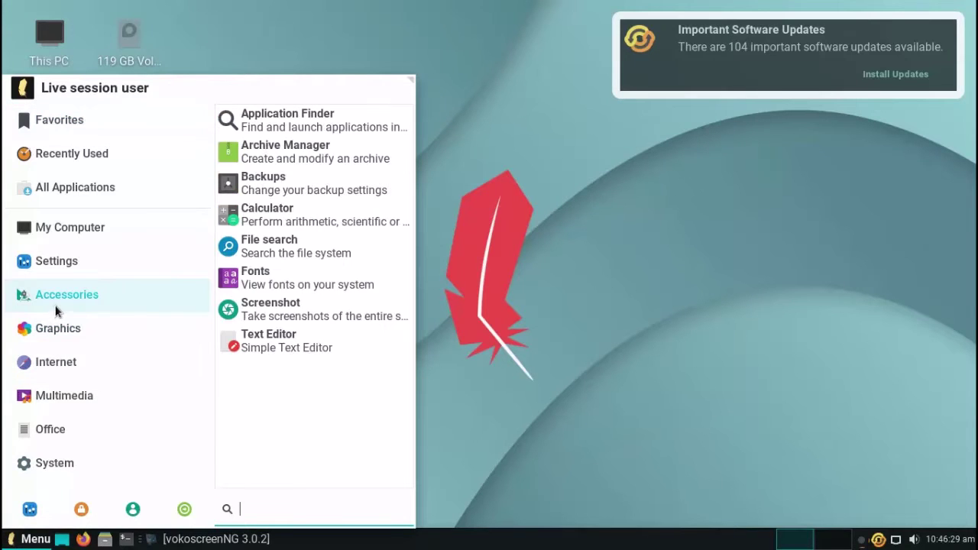
left_click(344, 243)
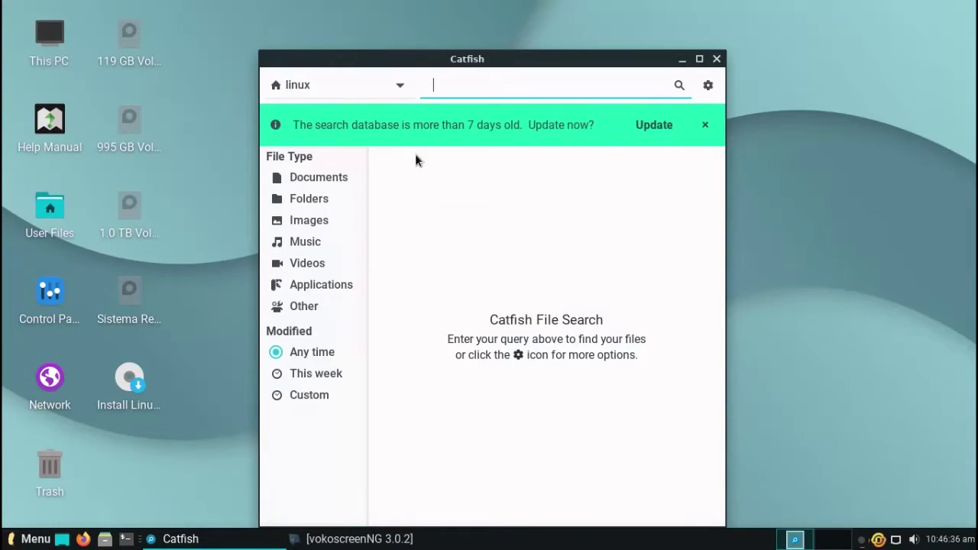
type("firefox")
key("Return")
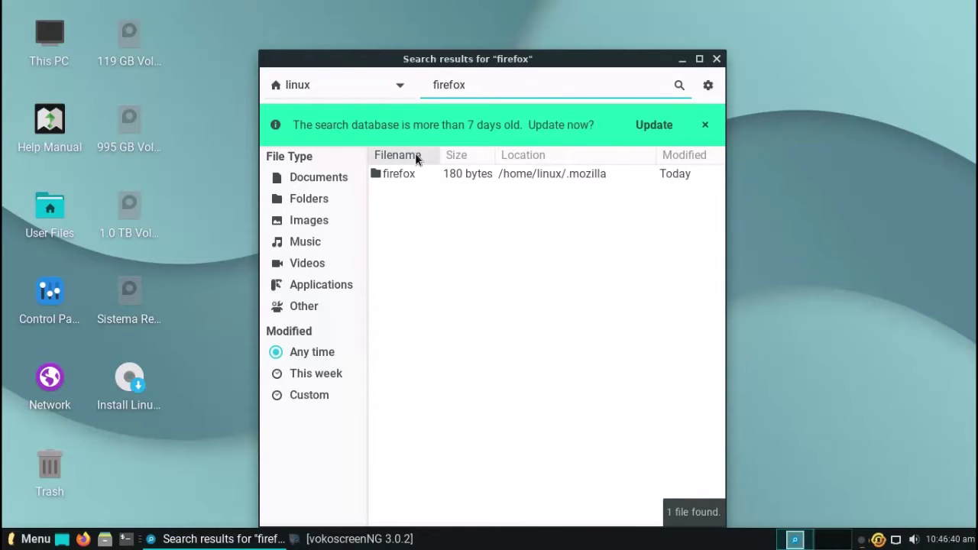
Clear the search term, open the firefox folder from the results to view its contents, and close both windows.
key("BackSpace")
key("BackSpace")
key("BackSpace")
key("BackSpace")
key("BackSpace")
key("BackSpace")
key("BackSpace")
left_click(417, 174)
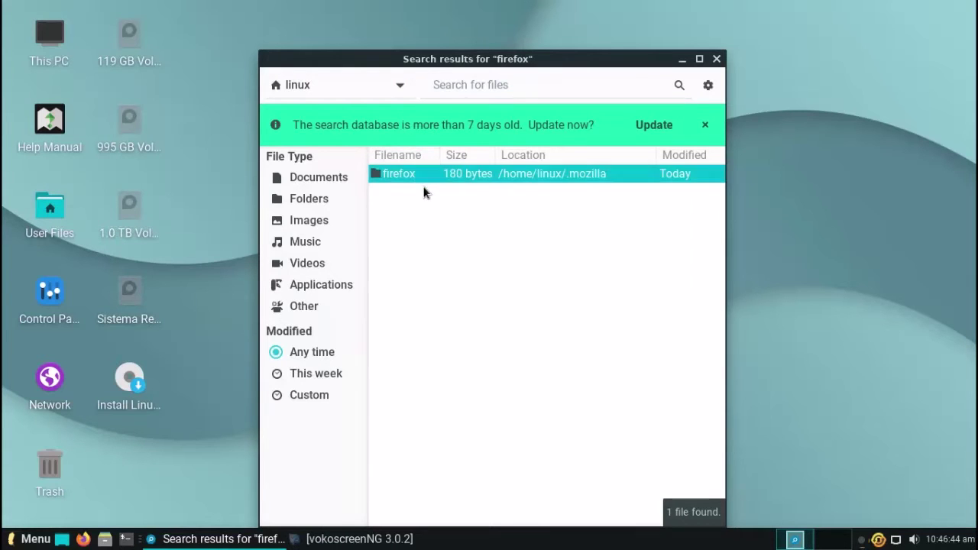
double_click(418, 173)
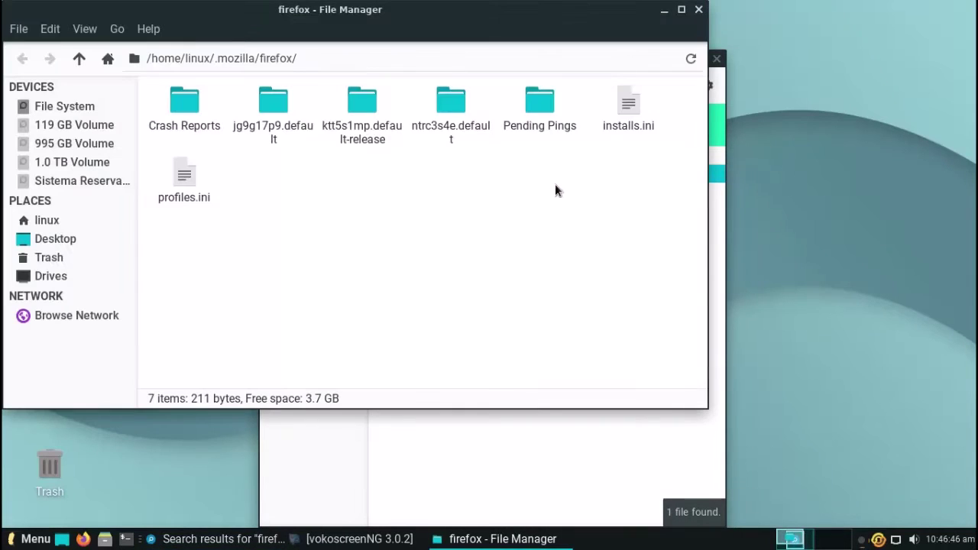
left_click(699, 9)
left_click(719, 16)
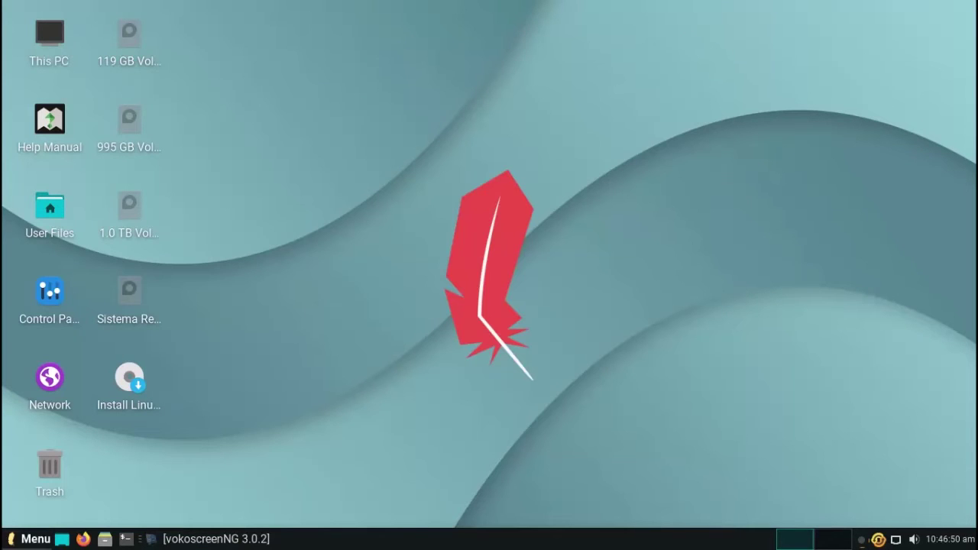
Open Paint, move its window toward the middle of the desktop and enlarge the canvas to about 449x291.
left_click(34, 539)
mouse_move(37, 355)
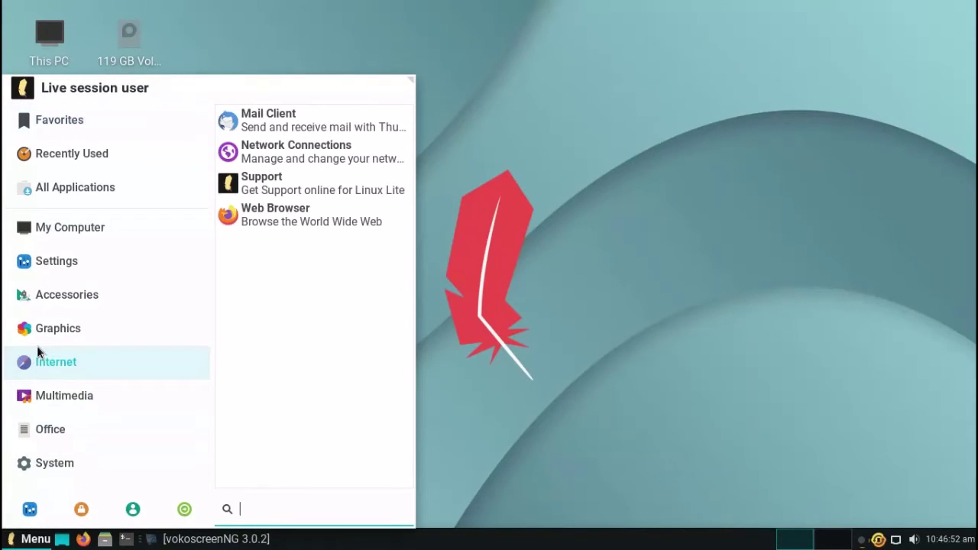
left_click(334, 187)
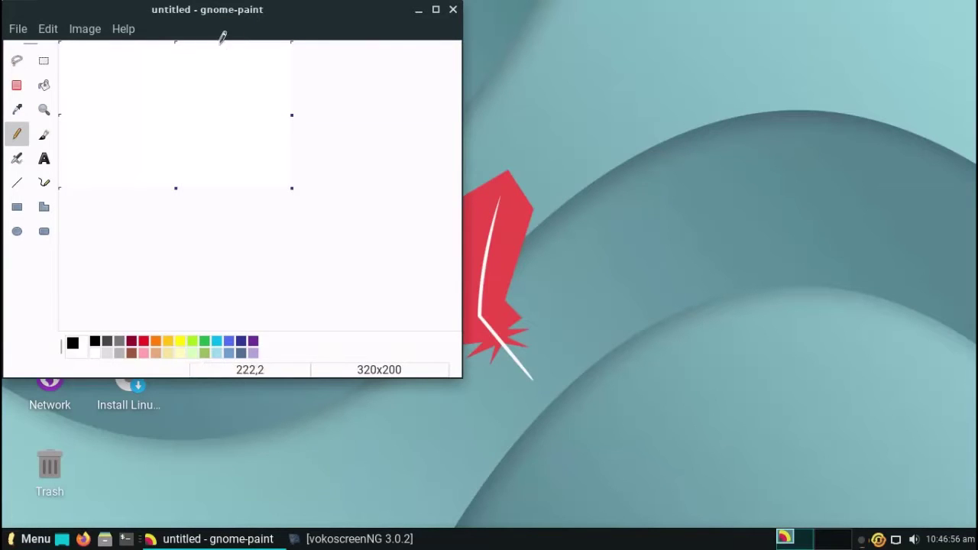
left_click_drag(252, 9, 445, 47)
left_click_drag(481, 222, 578, 290)
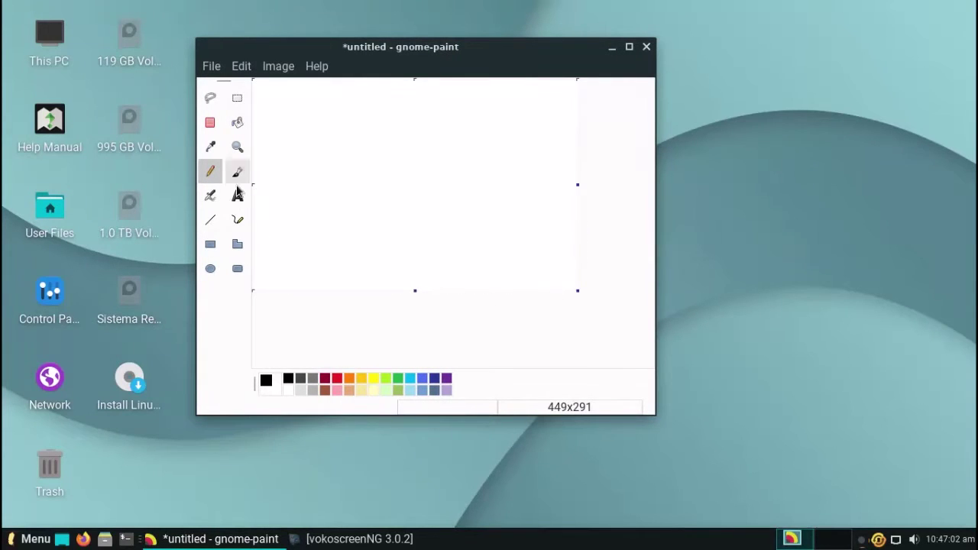
Draw a closed rounded shape with a pointed spike on top in the canvas centre using the Pencil, and fill it black.
mouse_move(397, 138)
left_mouse_down()
mouse_move(367, 149)
mouse_move(321, 200)
mouse_move(370, 231)
mouse_move(450, 243)
mouse_move(497, 218)
mouse_move(444, 156)
mouse_move(404, 144)
mouse_move(377, 108)
mouse_move(379, 147)
left_mouse_up()
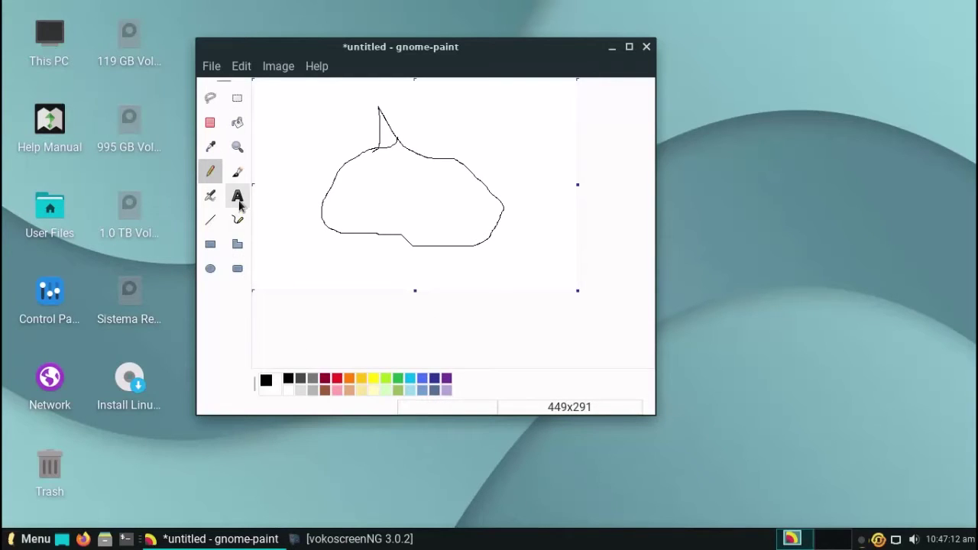
left_click(237, 122)
left_click(416, 180)
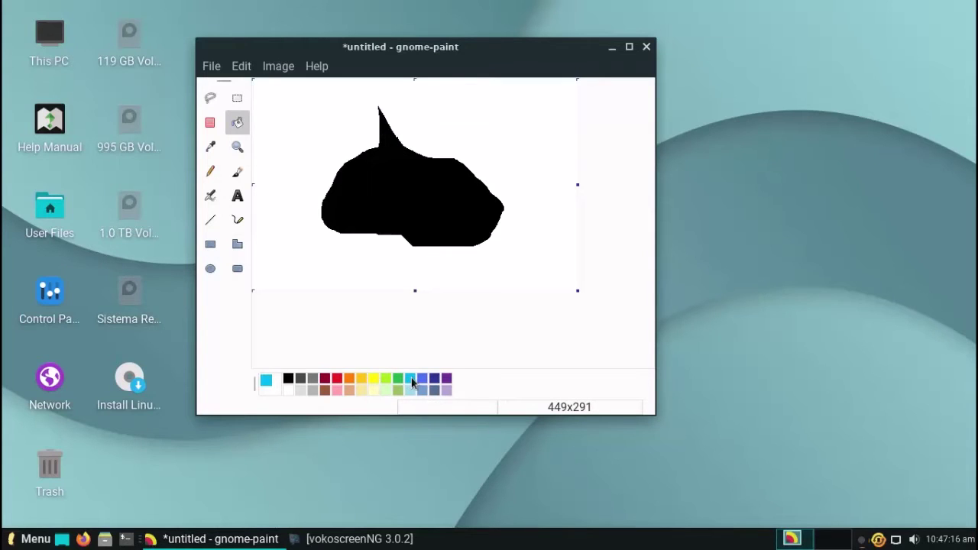
Draw a light blue pencil outline around the lower part of the black shape, closing it against both sides.
left_click(210, 172)
mouse_move(528, 238)
left_mouse_down()
mouse_move(406, 271)
mouse_move(306, 244)
mouse_move(284, 180)
mouse_move(337, 178)
left_mouse_up()
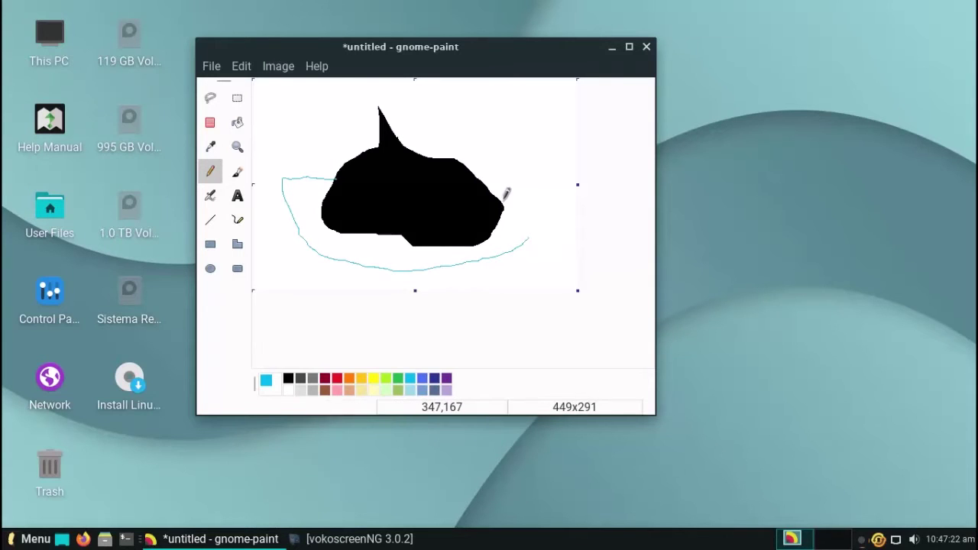
mouse_move(502, 200)
left_mouse_down()
mouse_move(531, 211)
mouse_move(518, 246)
left_mouse_up()
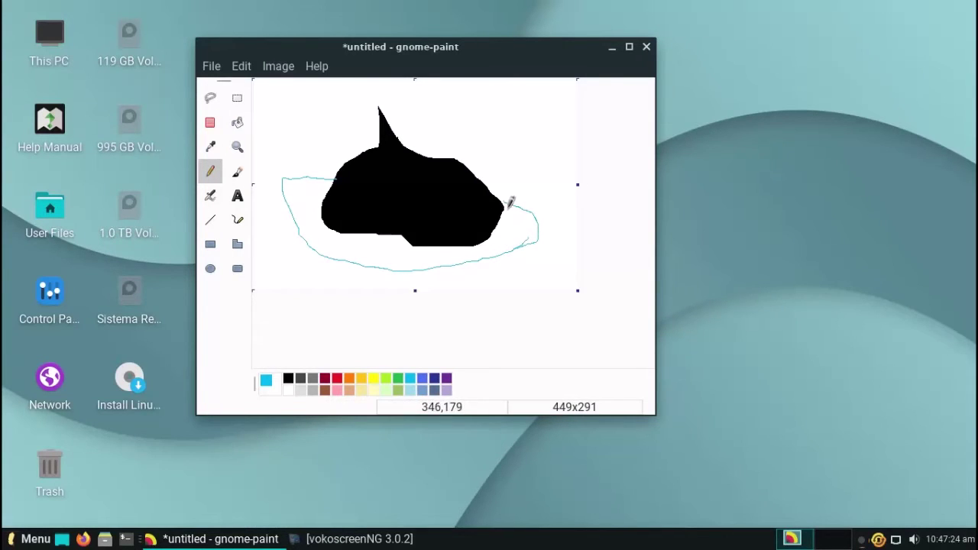
left_click_drag(512, 197, 502, 195)
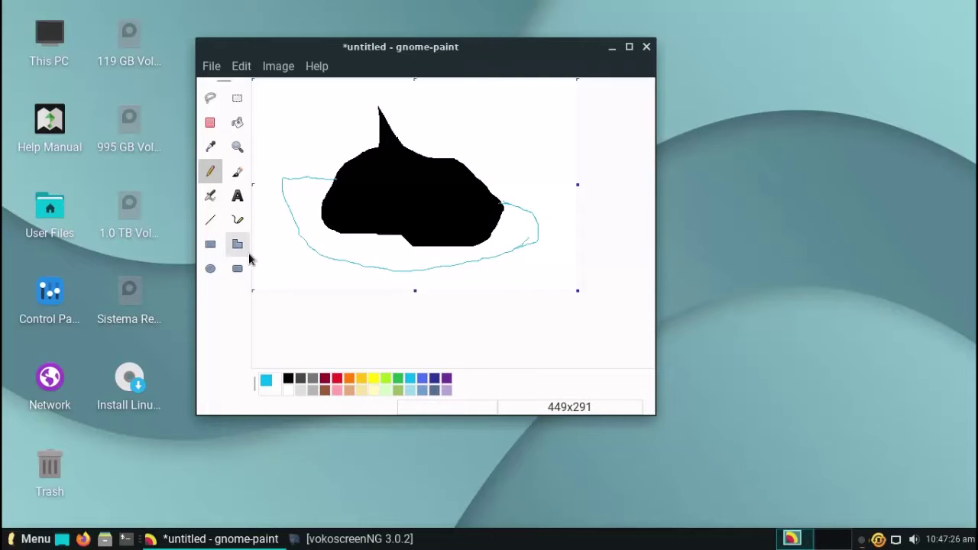
Fill the outlined area around the shape with light blue and recolour the black shape brown.
left_click(238, 112)
left_click(308, 209)
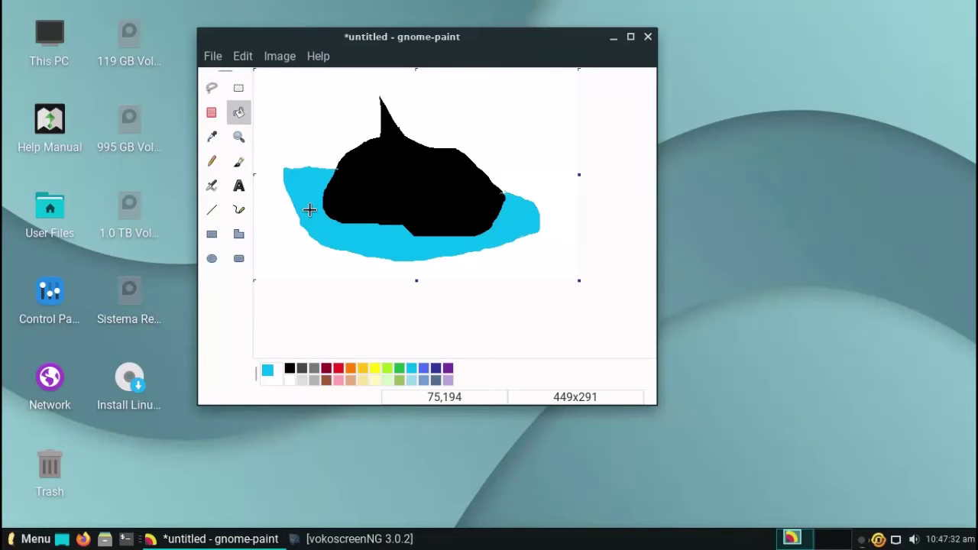
left_click(326, 380)
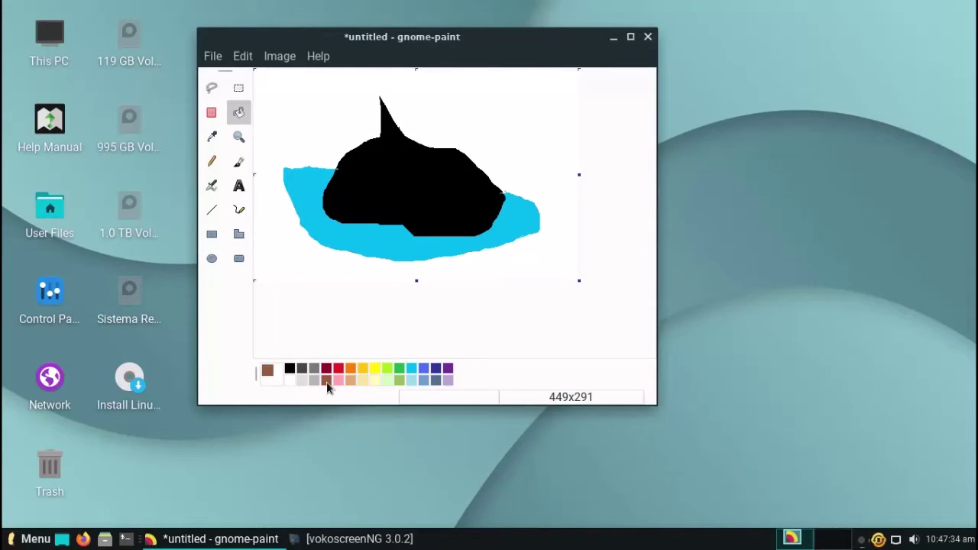
left_click(415, 160)
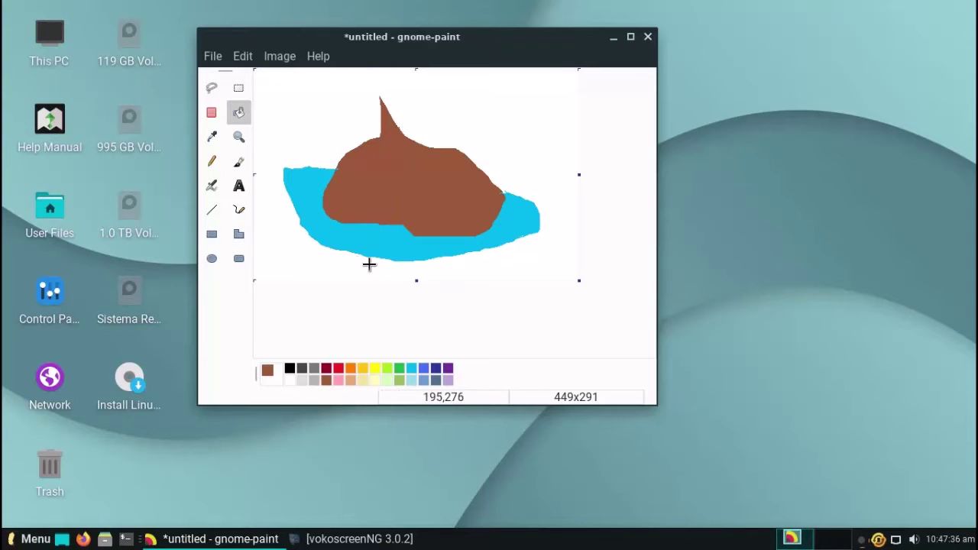
Draw a tall yellow ellipse in the canvas's upper right area and fill it with yellow.
left_click(213, 259)
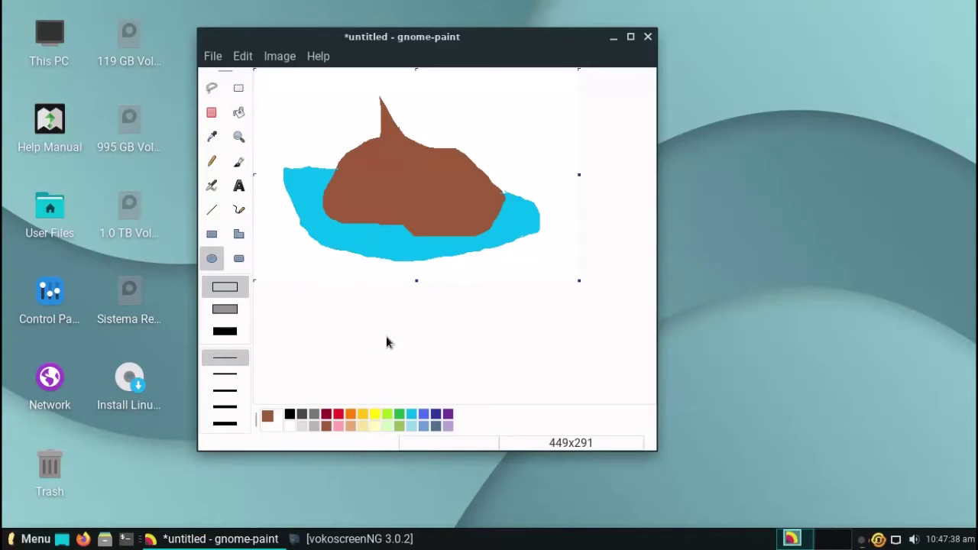
left_click(390, 411)
left_click(373, 413)
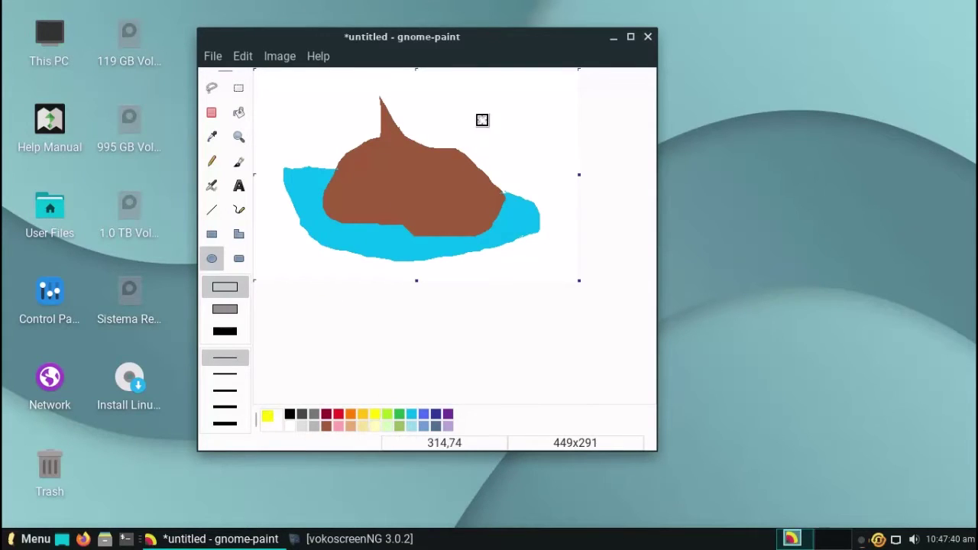
left_click_drag(504, 96, 547, 179)
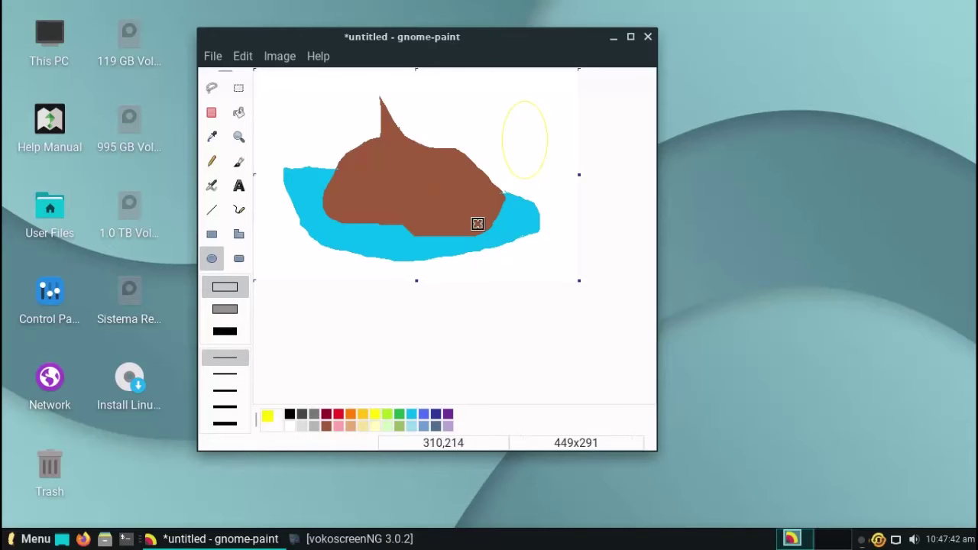
left_click(239, 114)
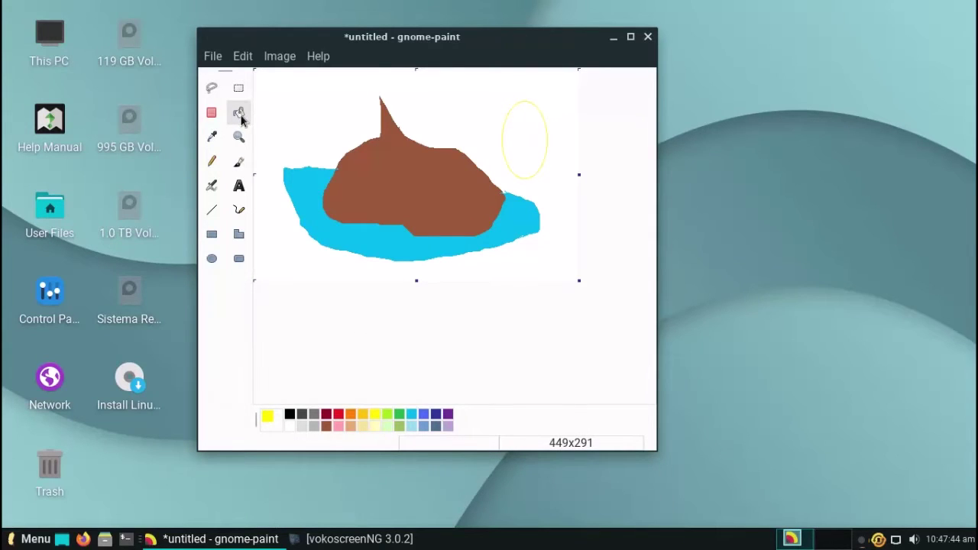
left_click(515, 143)
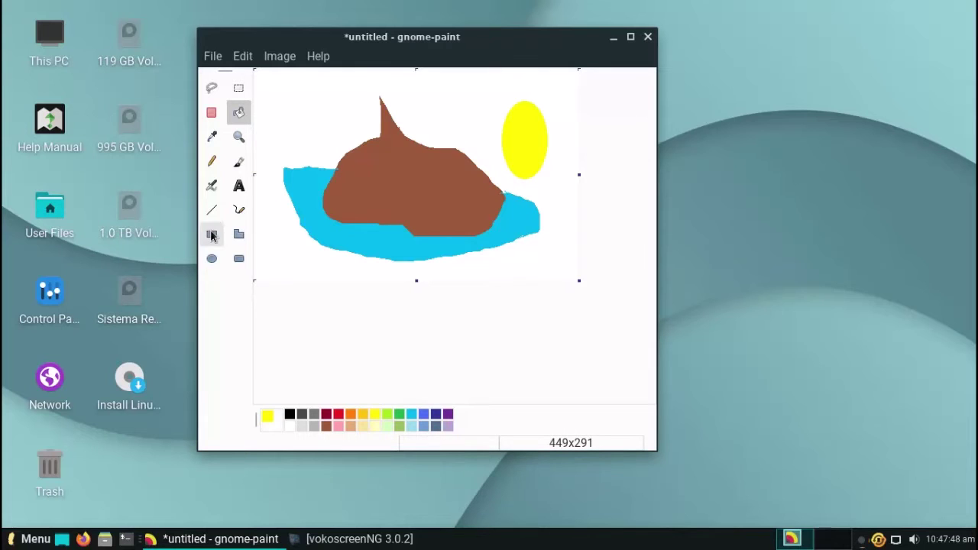
Close Paint and discard the unsaved drawing.
left_click(647, 38)
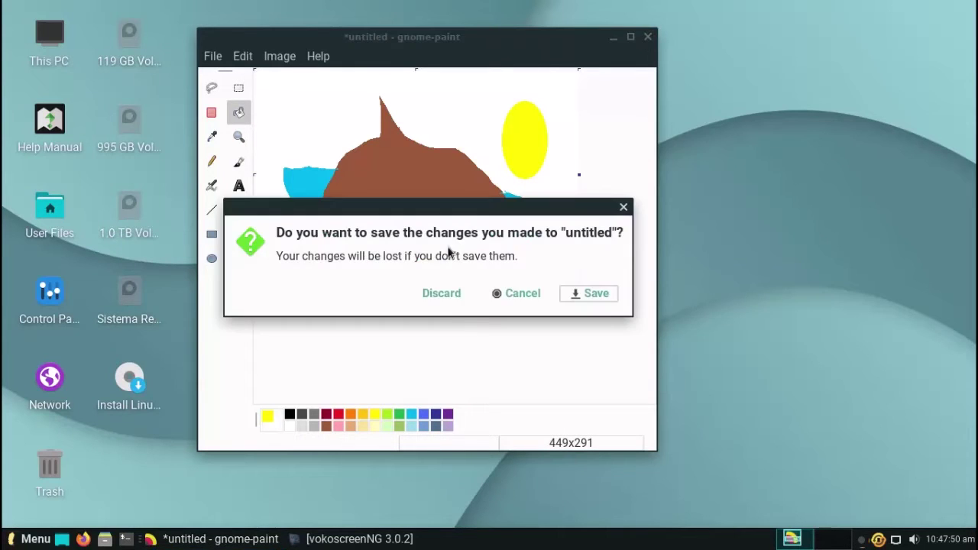
left_click(518, 295)
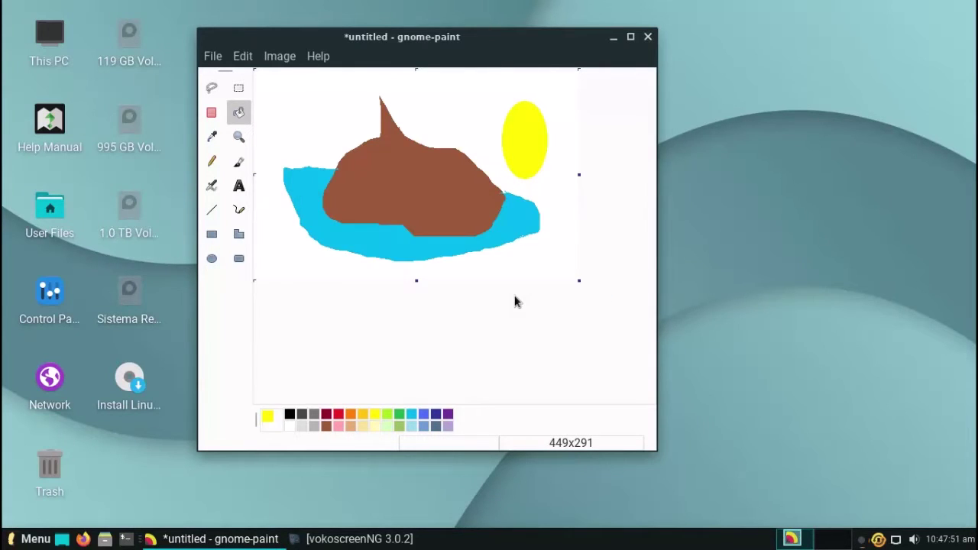
left_click(645, 38)
left_click(432, 294)
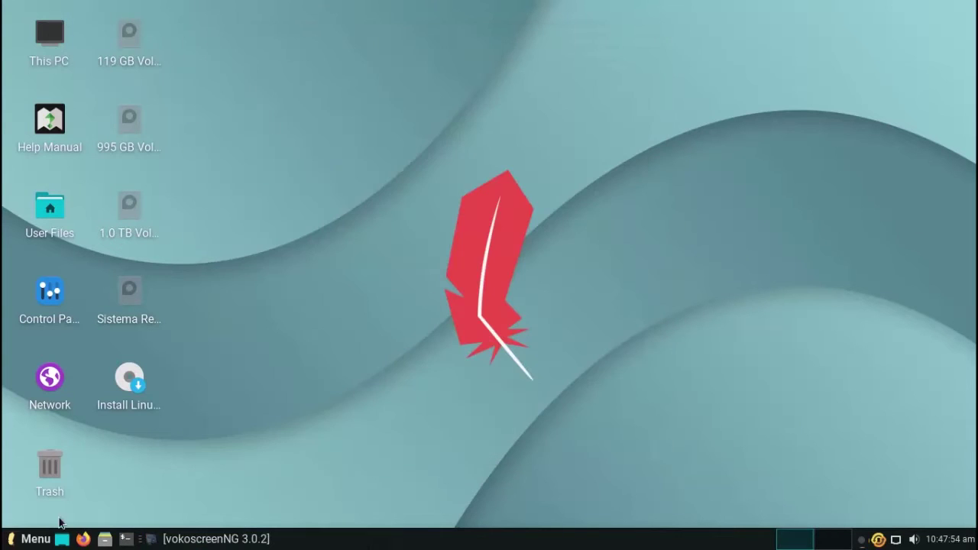
Open the Photo Manager, dismiss its welcome message to view the photo library, and close it.
left_click(23, 540)
mouse_move(66, 310)
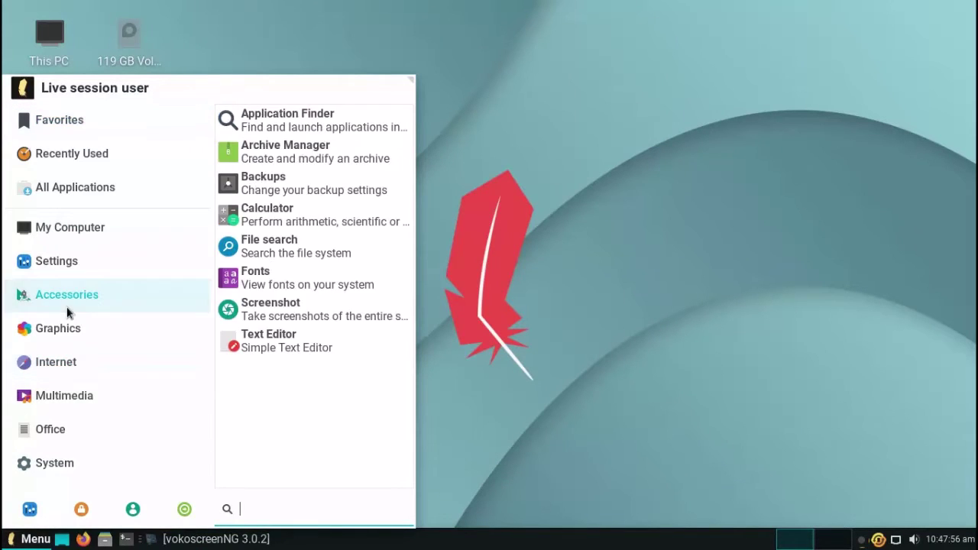
mouse_move(60, 330)
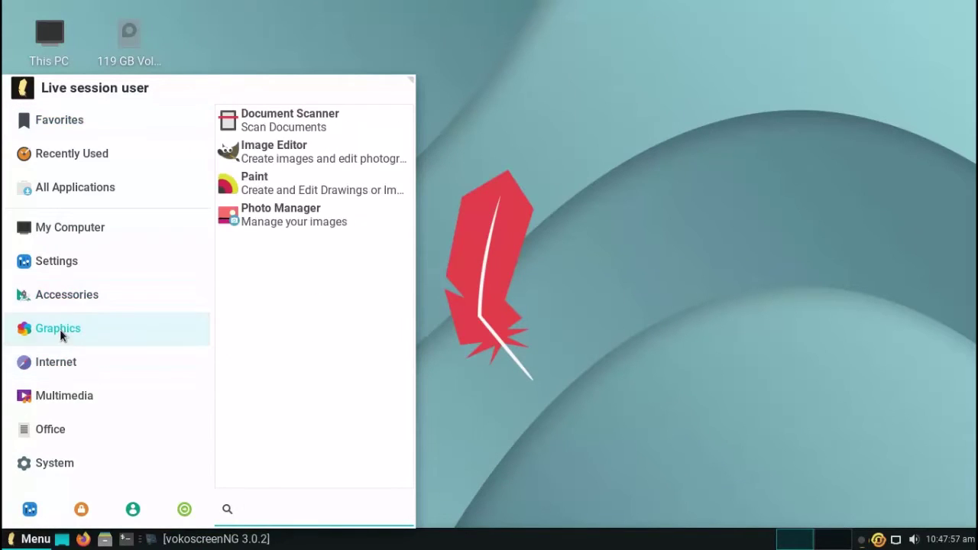
left_click(282, 219)
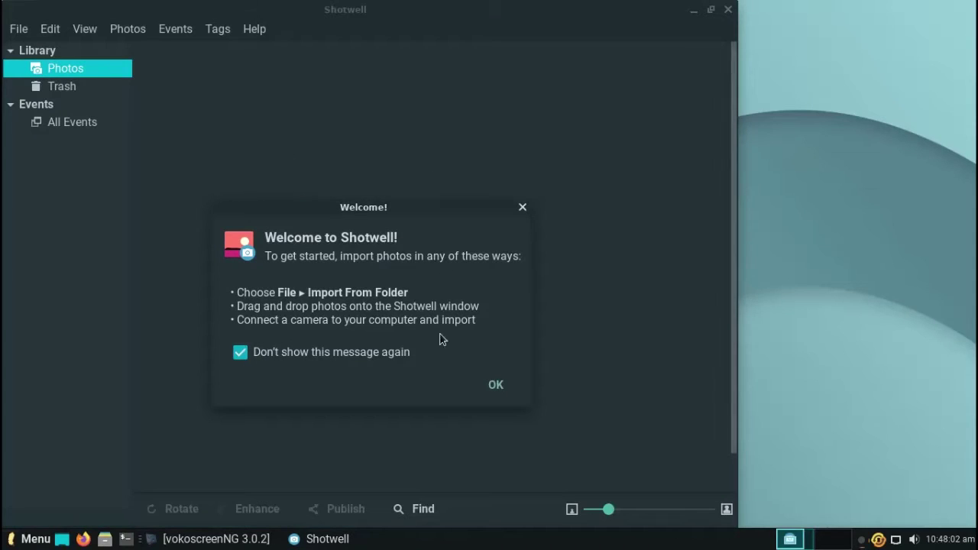
left_click(498, 387)
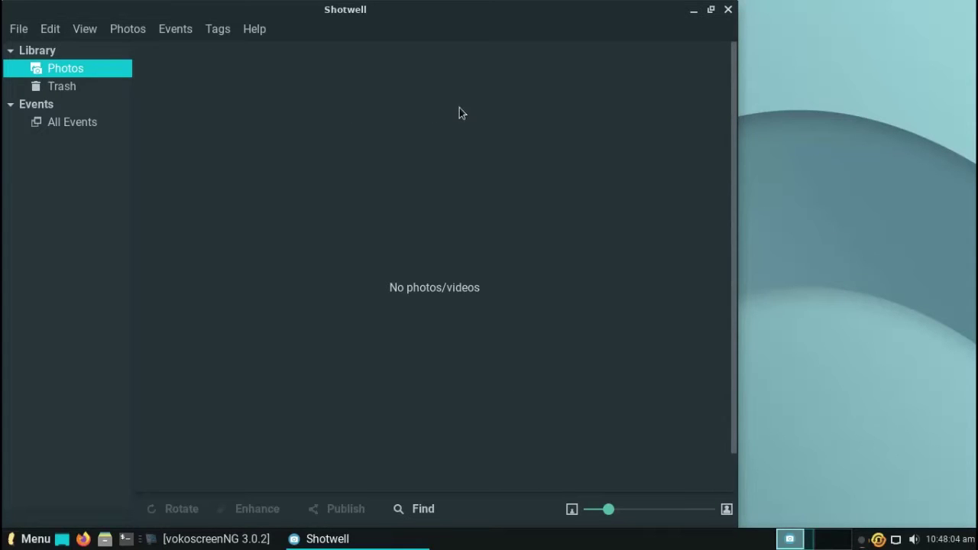
left_click(727, 9)
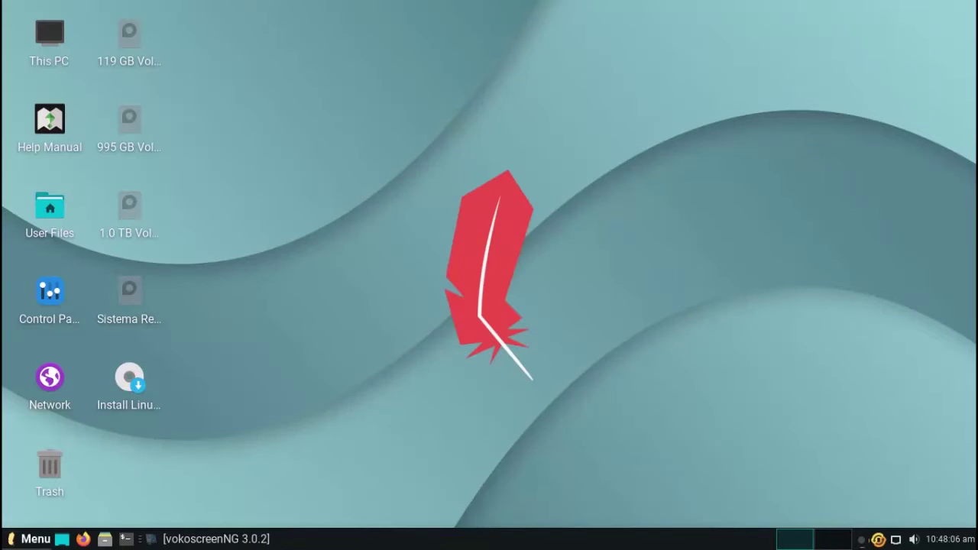
Open the Linux Lite online Support page and look through the forum's recent posts and support sections.
left_click(35, 538)
mouse_move(89, 373)
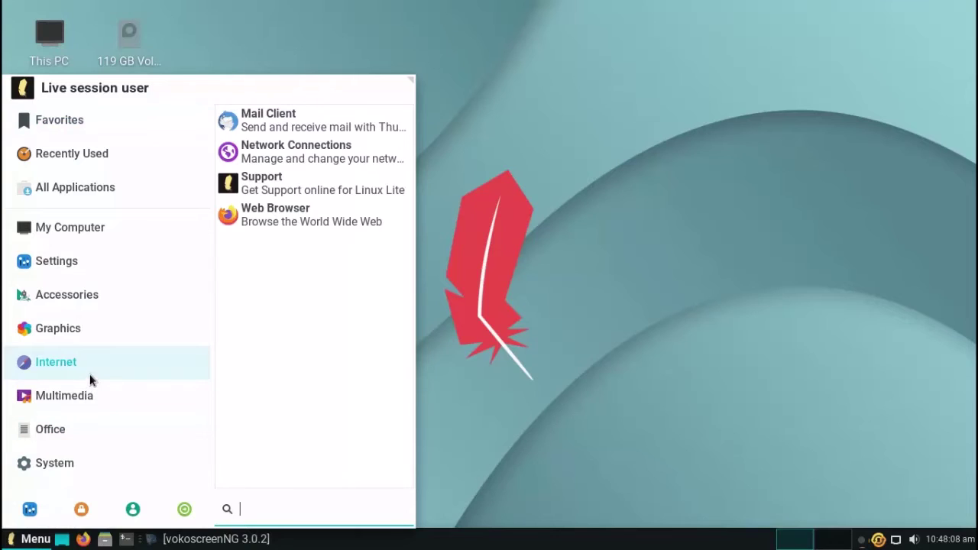
left_click(336, 190)
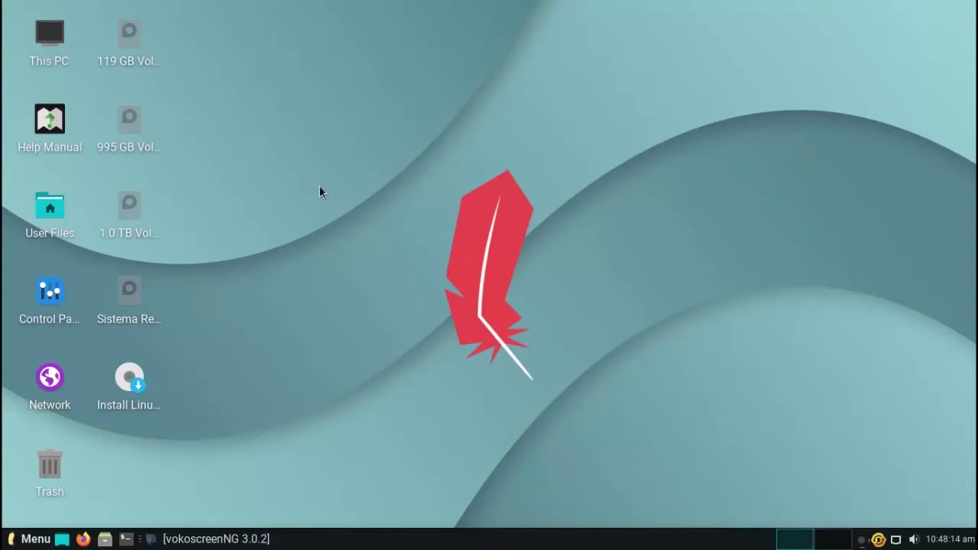
right_click(309, 108)
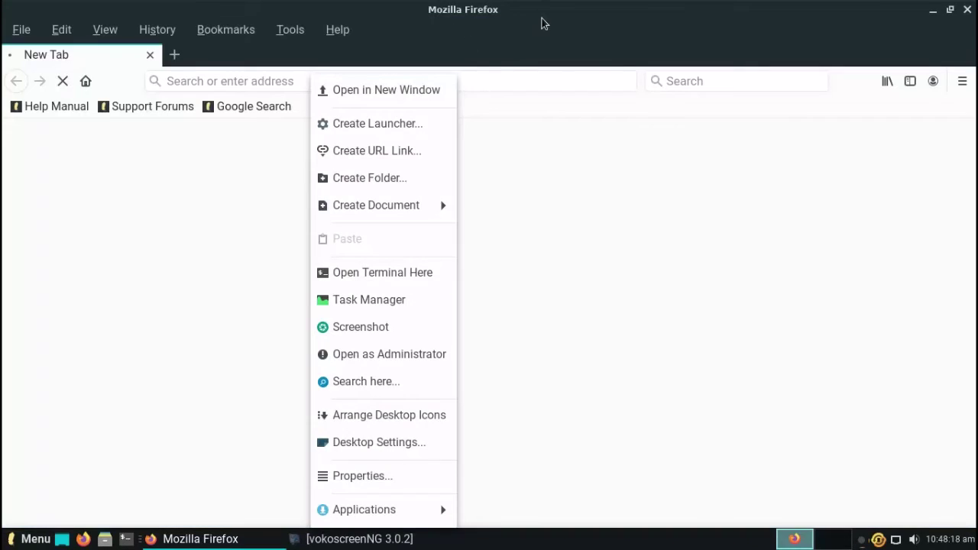
left_click(541, 23)
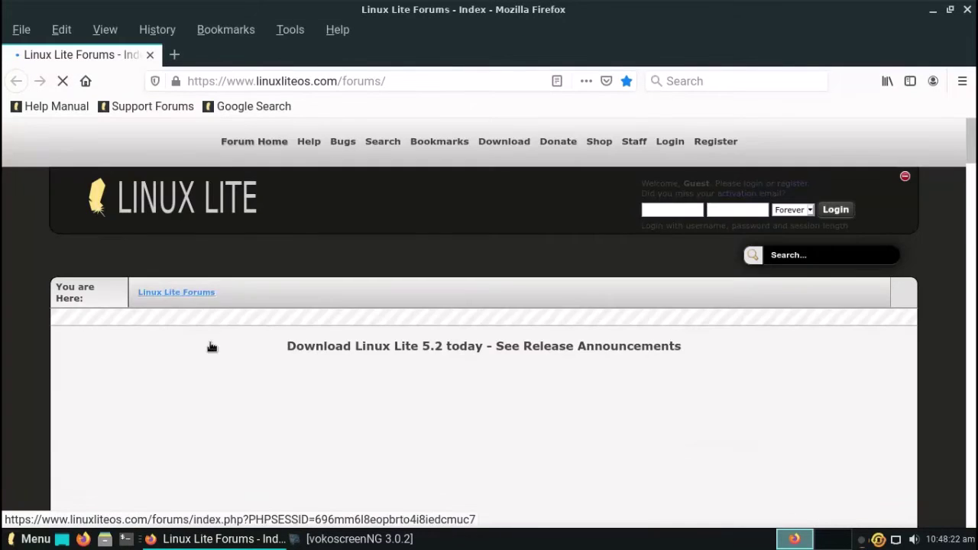
scroll(212, 347, "down", 10)
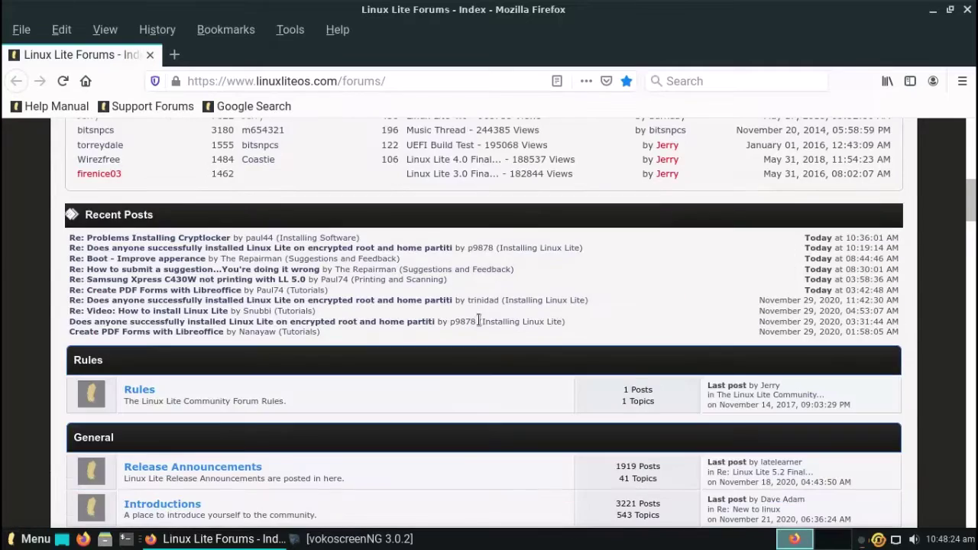
scroll(481, 321, "down", 10)
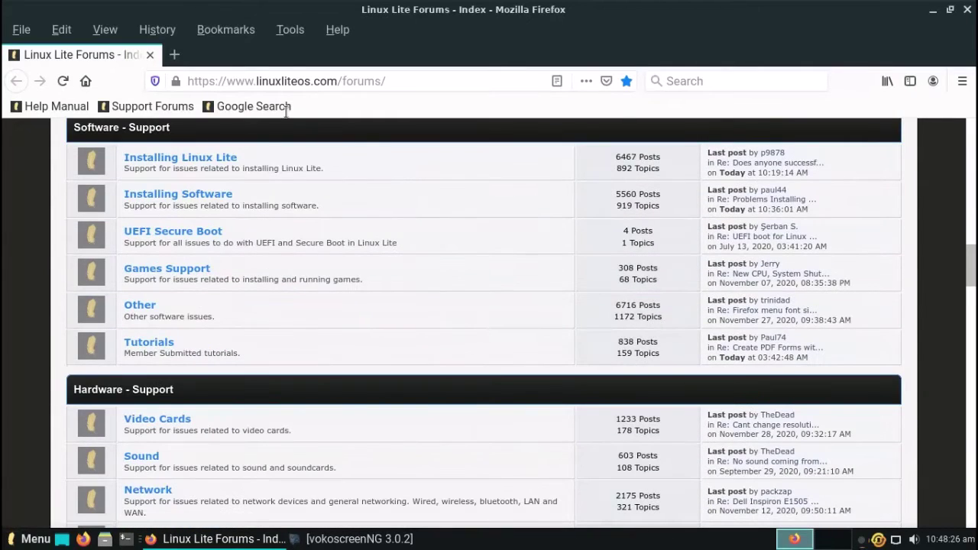
Open the bookmarked Linux Lite Help Manual in the browser and look over its topic tiles.
left_click(130, 106)
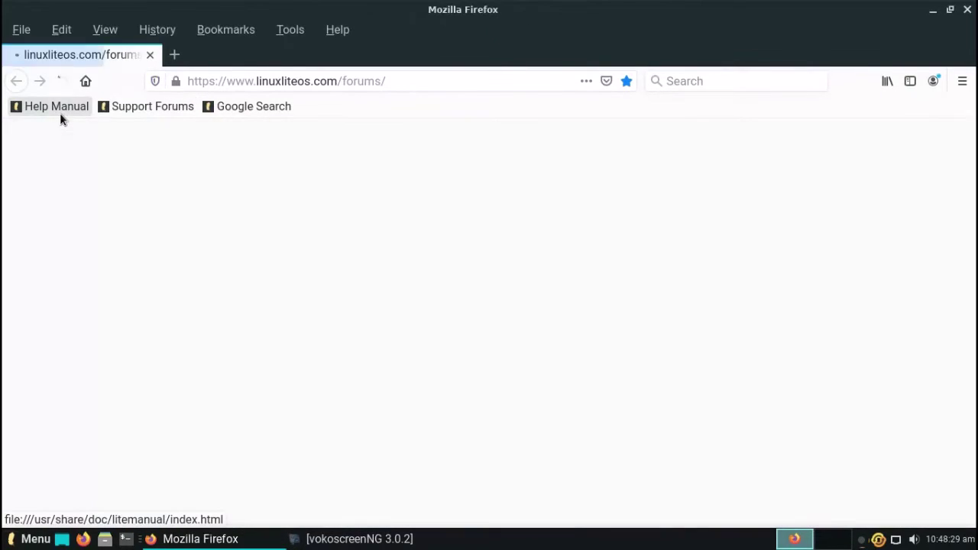
left_click(61, 115)
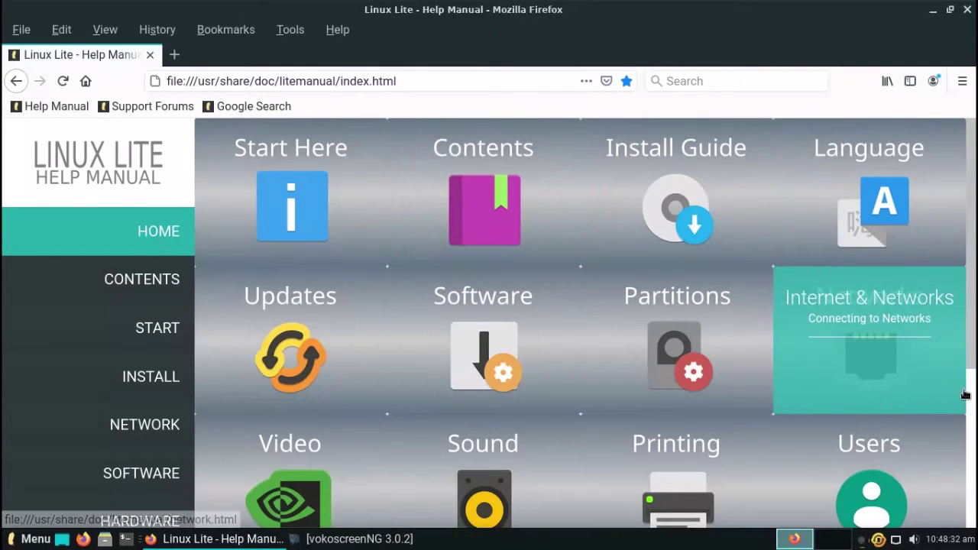
scroll(971, 386, "down", 3)
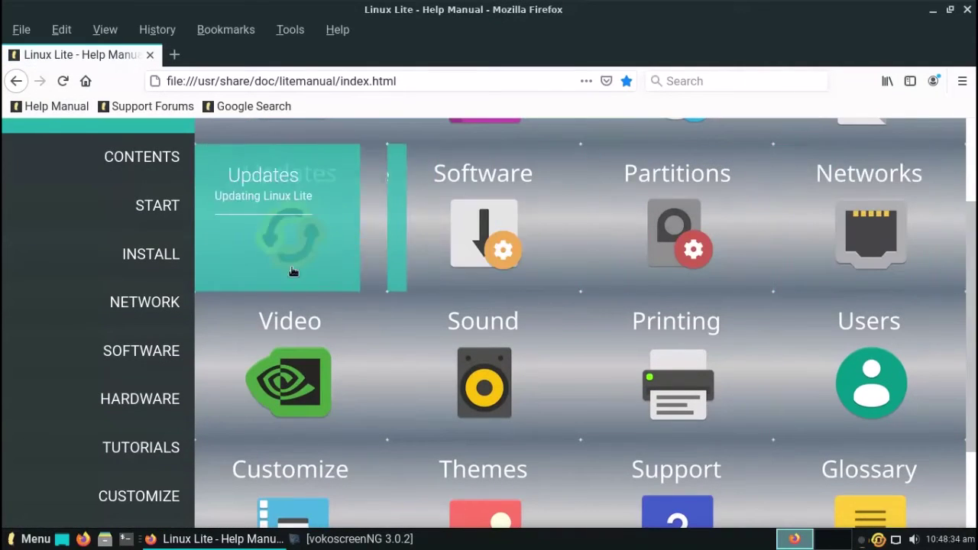
scroll(878, 379, "down", 2)
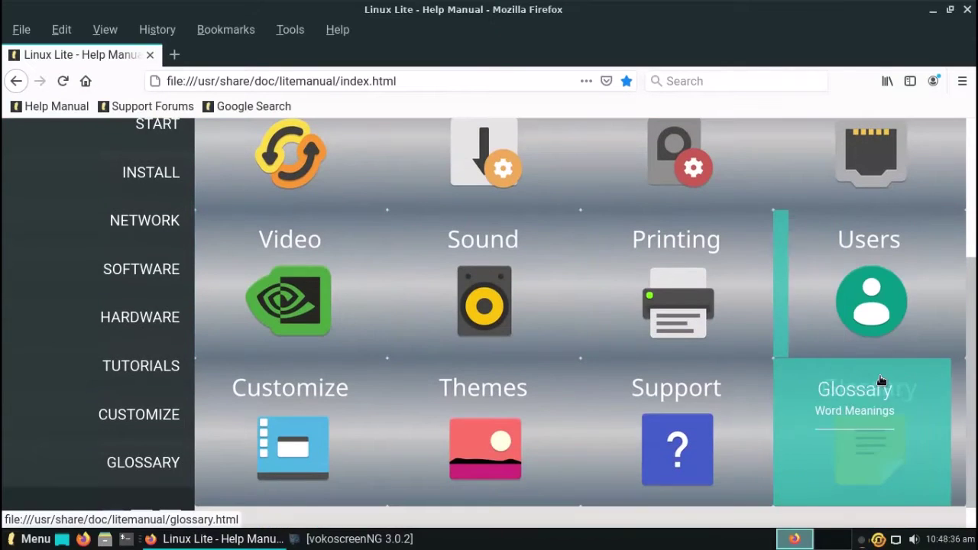
Read the Help Manual's Themes section up to Applying a new Theme, and close the browser.
left_click(445, 439)
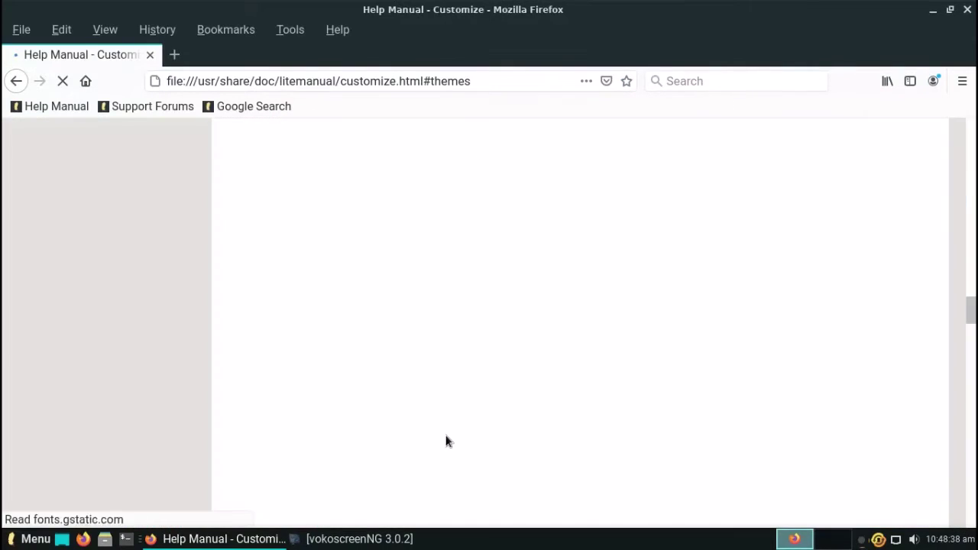
scroll(833, 344, "down", 12)
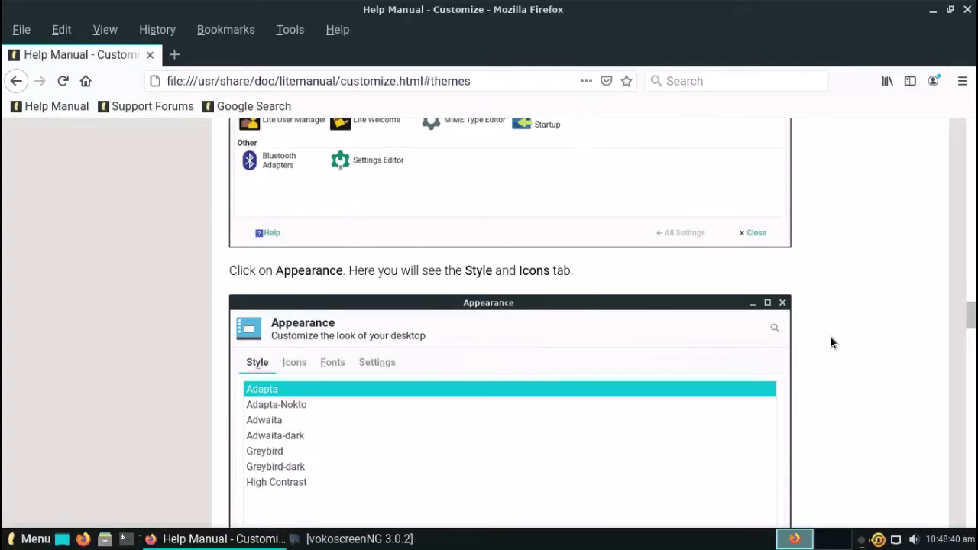
scroll(829, 337, "down", 20)
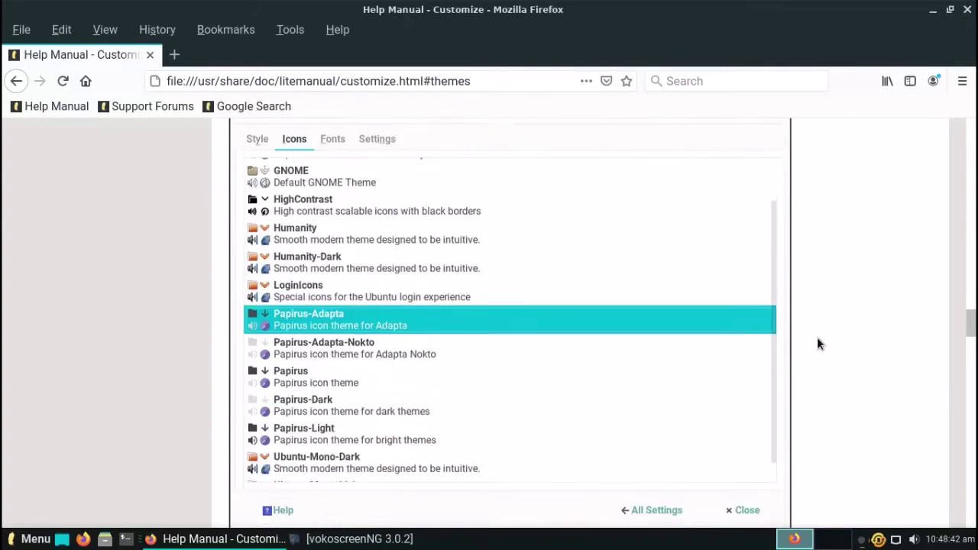
scroll(814, 335, "down", 18)
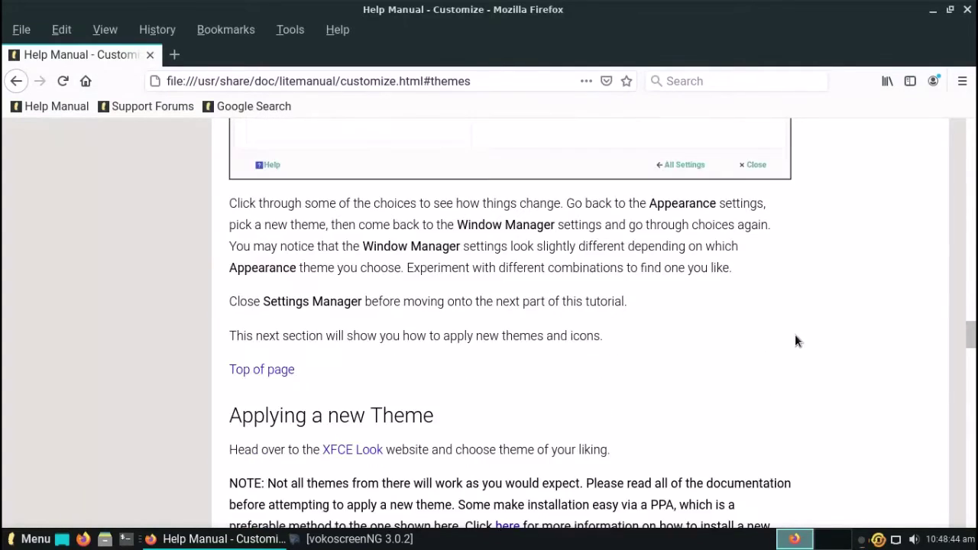
scroll(794, 338, "down", 1)
left_click(968, 9)
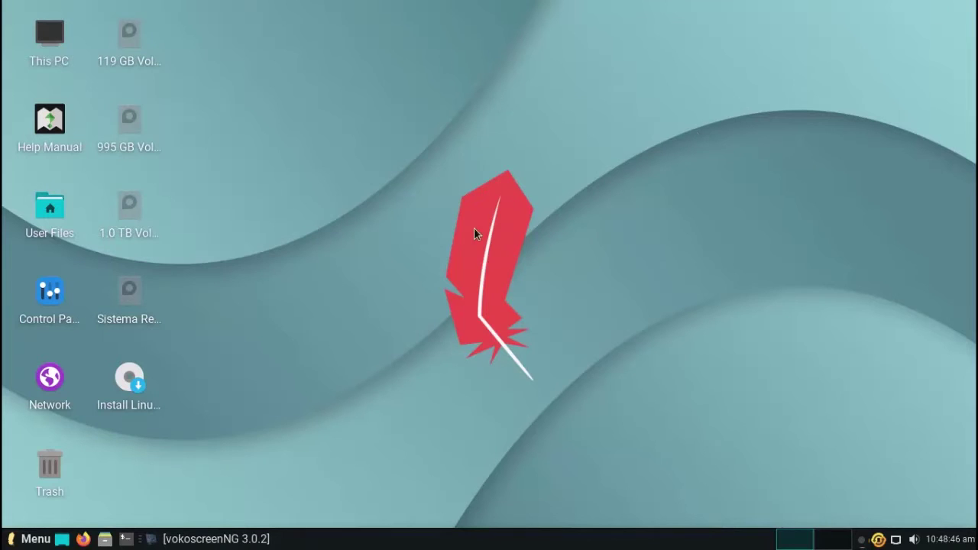
Look over the preinstalled Office applications without launching any of them.
left_click(30, 539)
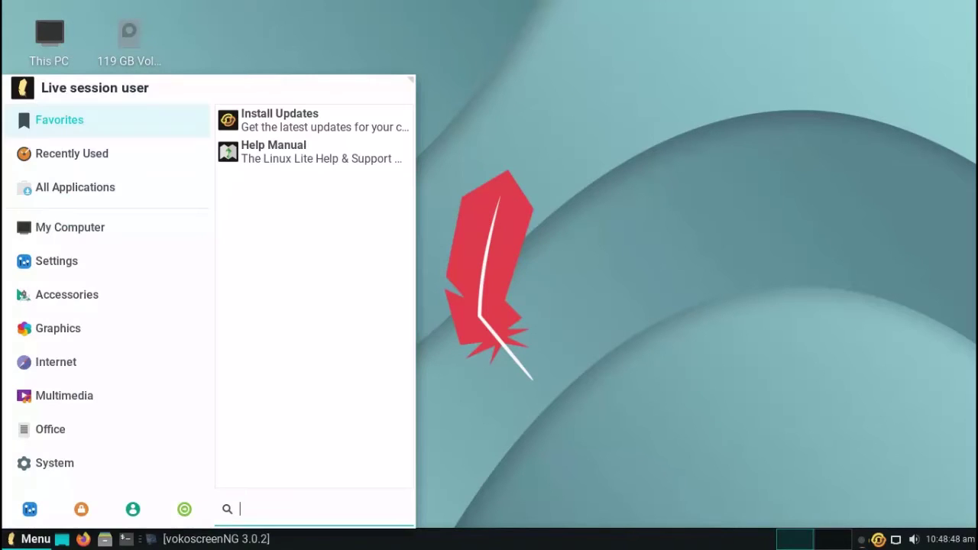
mouse_move(25, 418)
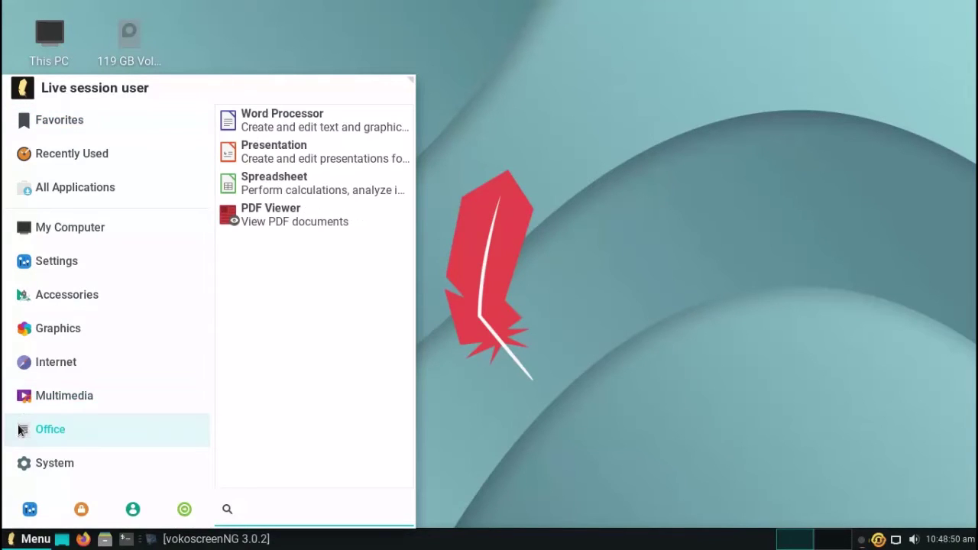
left_click(586, 239)
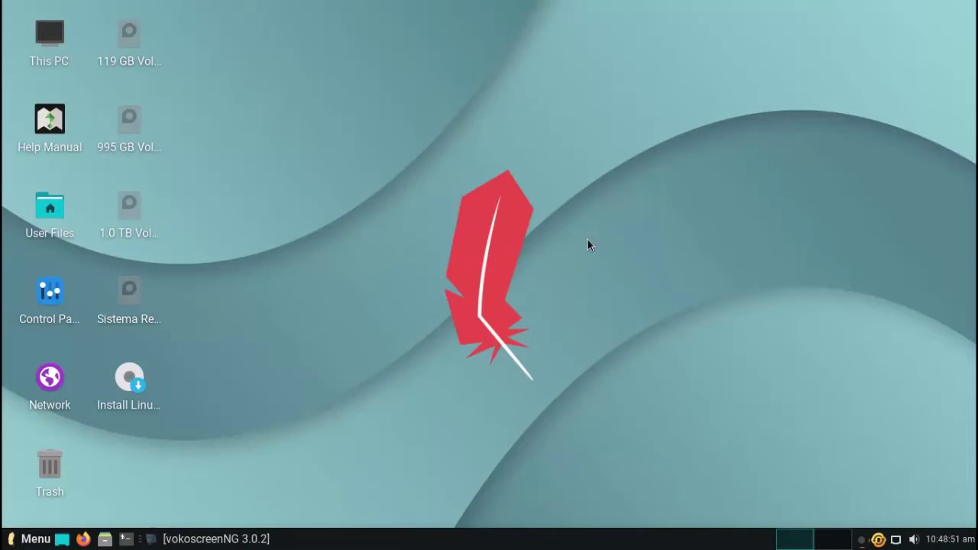
left_click(206, 539)
left_click(193, 312)
left_click(470, 9)
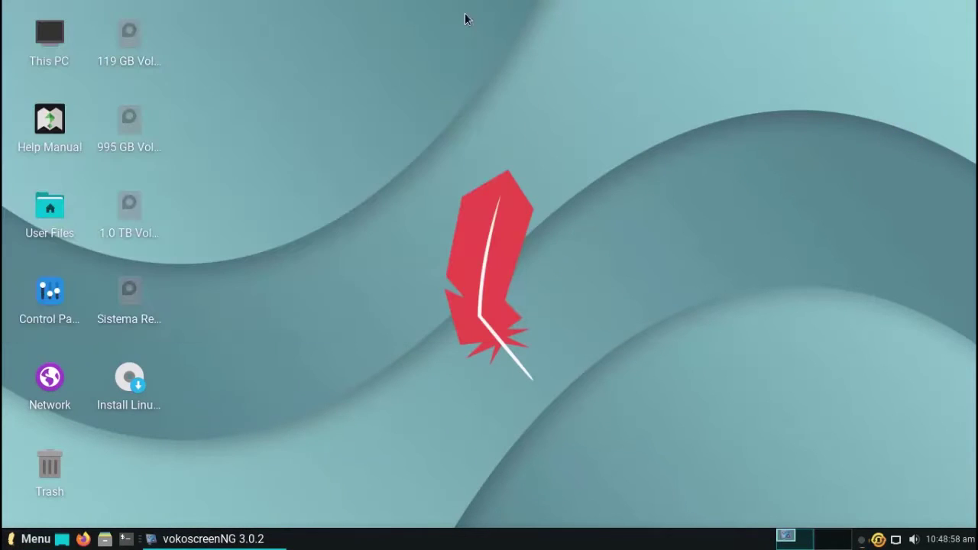
Launch the VLC media player, accept its privacy policy with metadata network access allowed, and move its window toward the desktop's upper right.
left_click(30, 538)
mouse_move(53, 384)
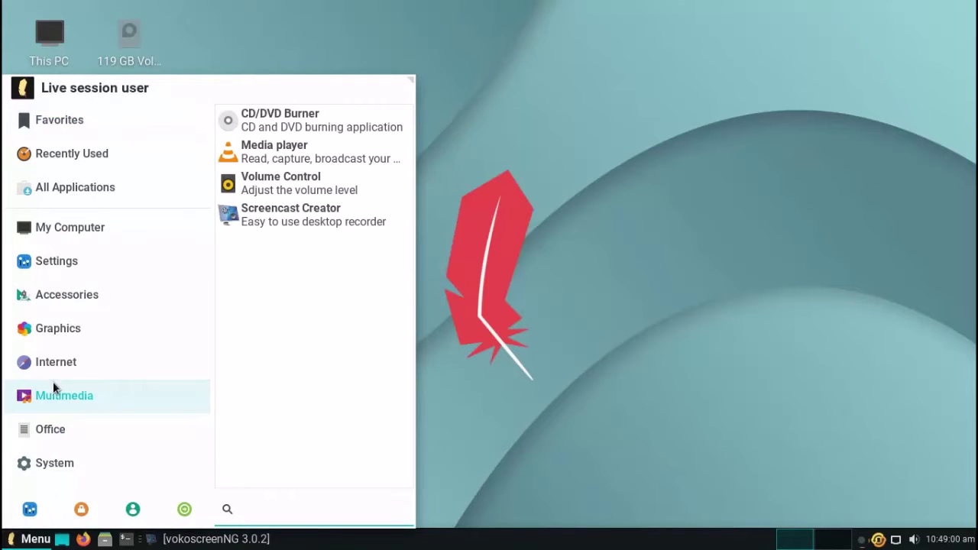
left_click(302, 157)
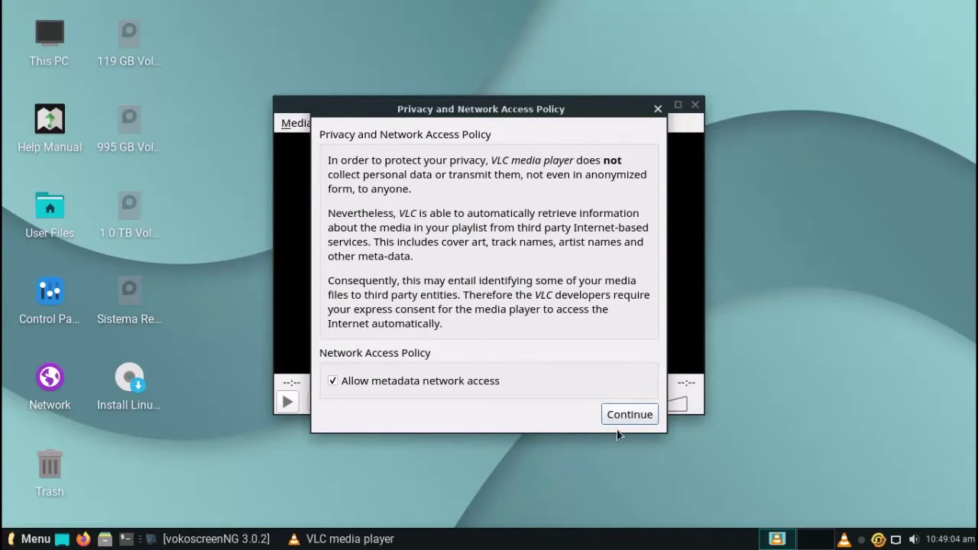
left_click(629, 414)
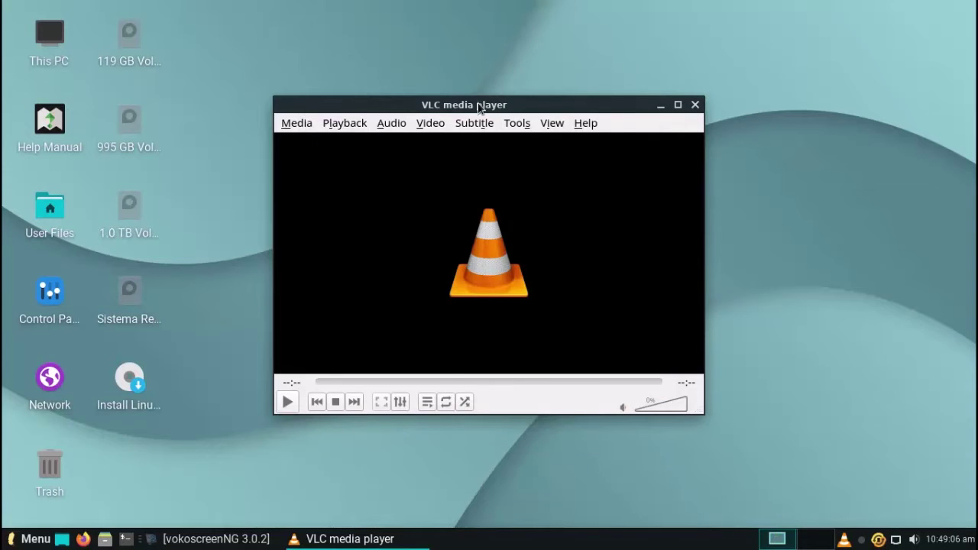
left_click_drag(479, 108, 585, 54)
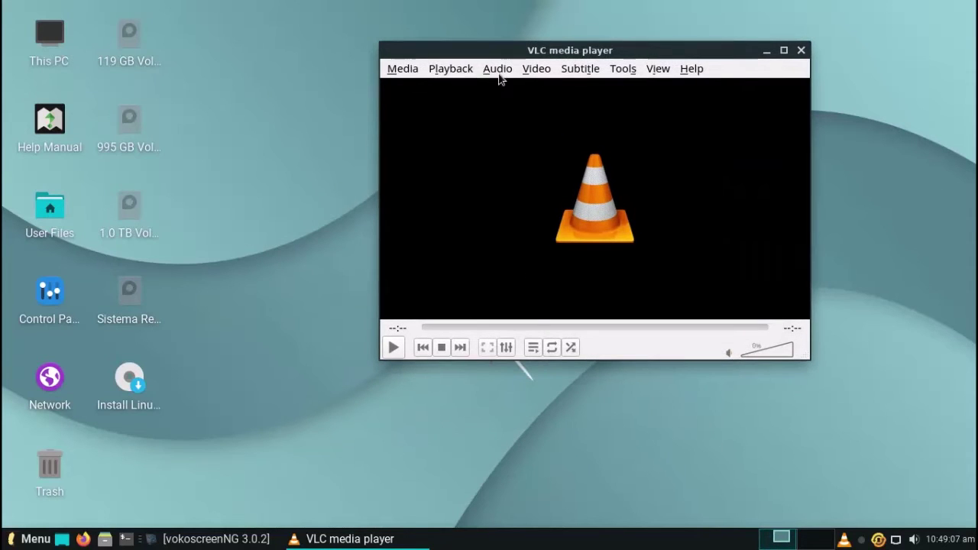
Switch to Firefox, open YouTube in a new tab, decline signing in and agree to the cookie terms.
left_click(82, 539)
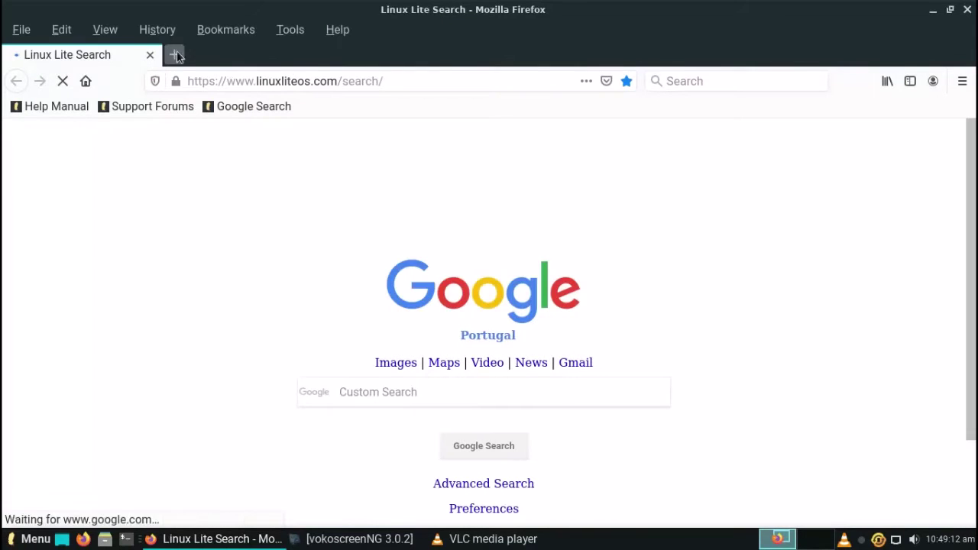
left_click(174, 57)
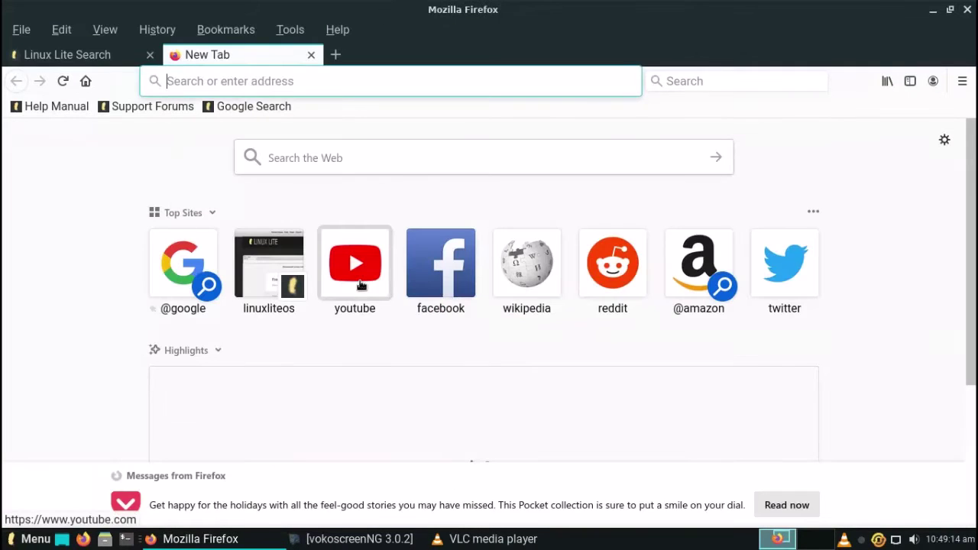
left_click(344, 295)
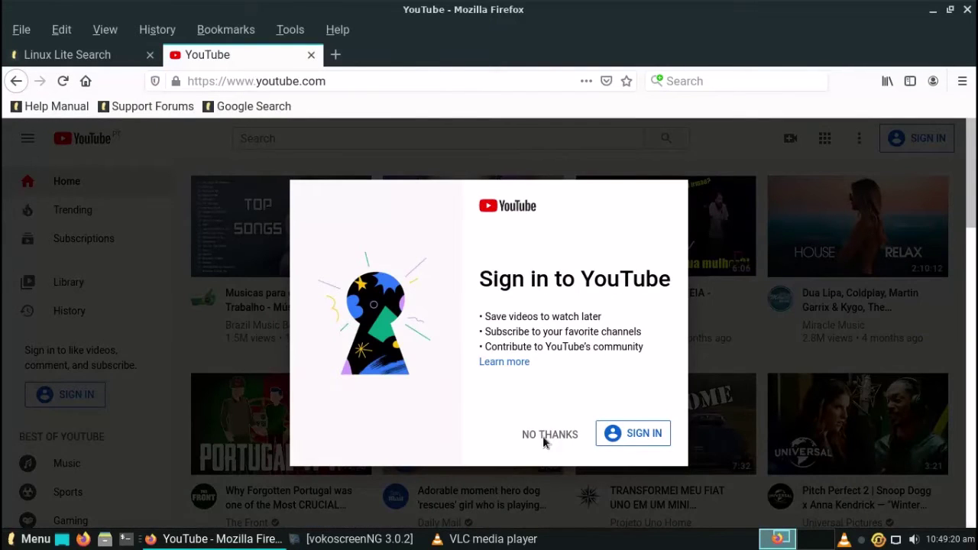
left_click(544, 437)
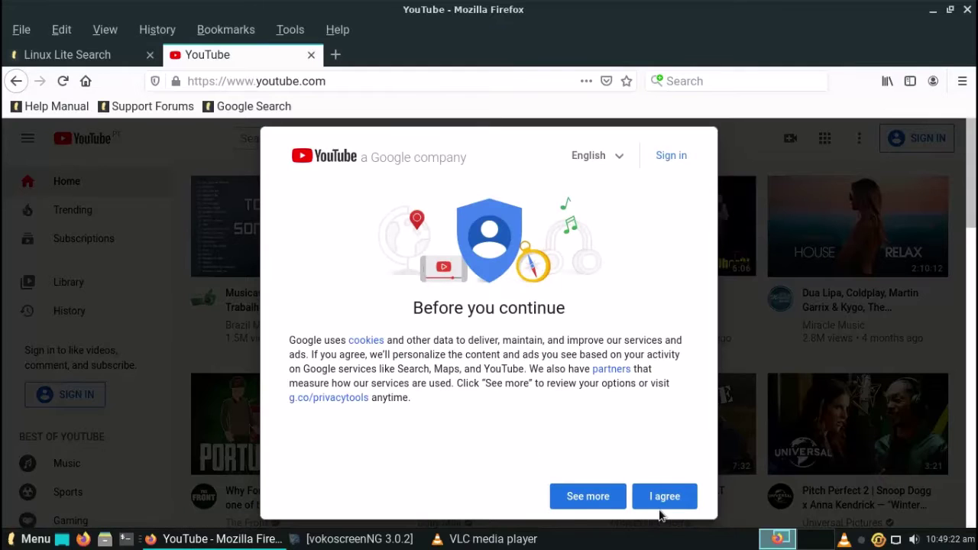
left_click(665, 497)
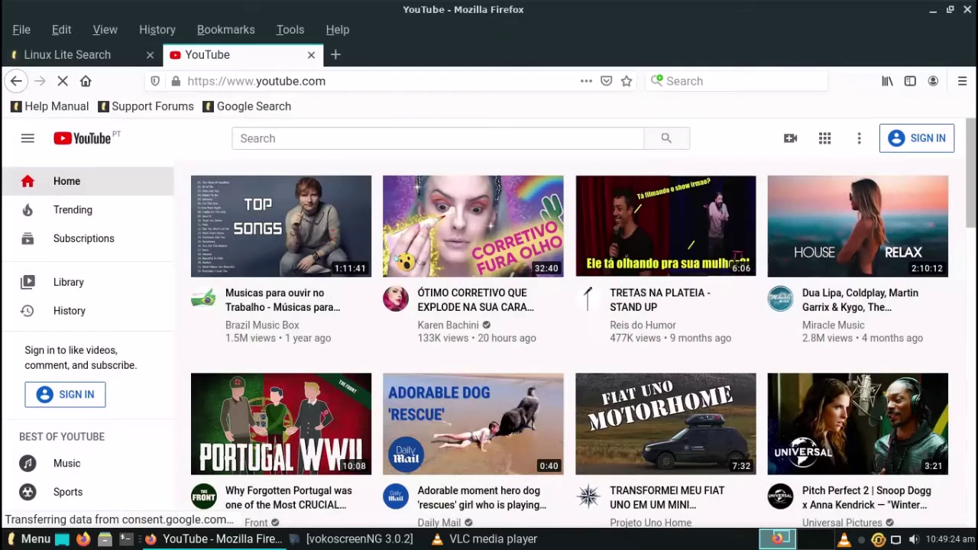
Open the "TRANSFORMEI MEU FIAT UNO EM UM MINI MOTORHOME" video from the YouTube home page and copy its URL.
scroll(550, 445, "down", 3)
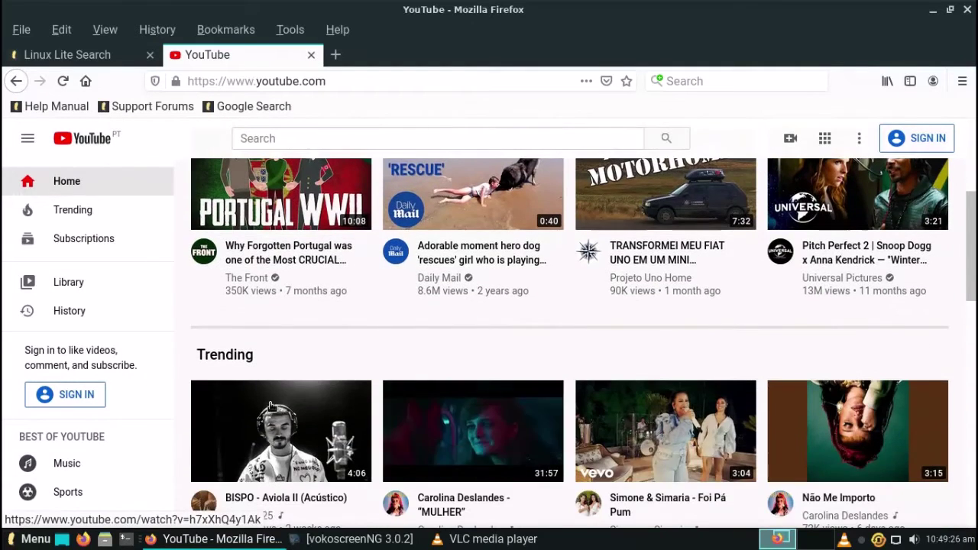
scroll(596, 419, "up", 3)
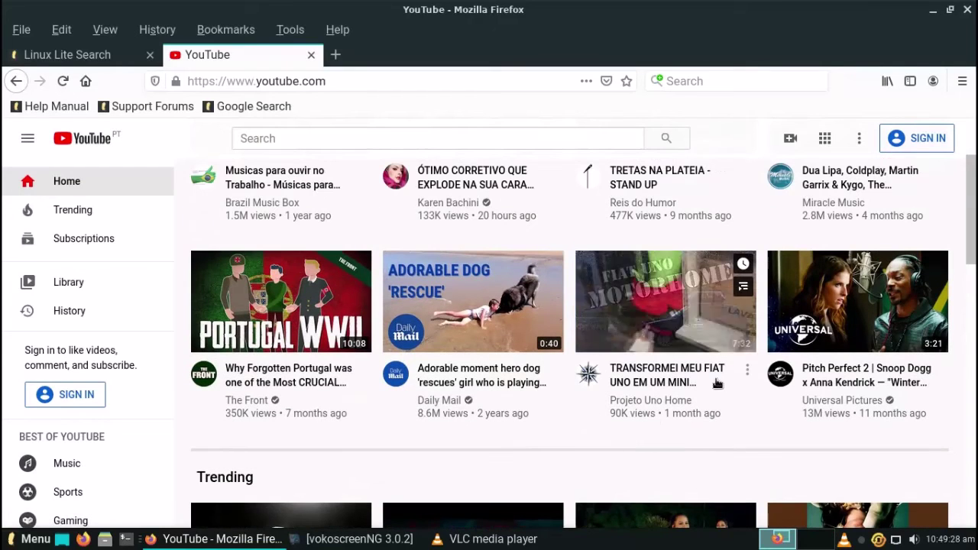
left_click(598, 283)
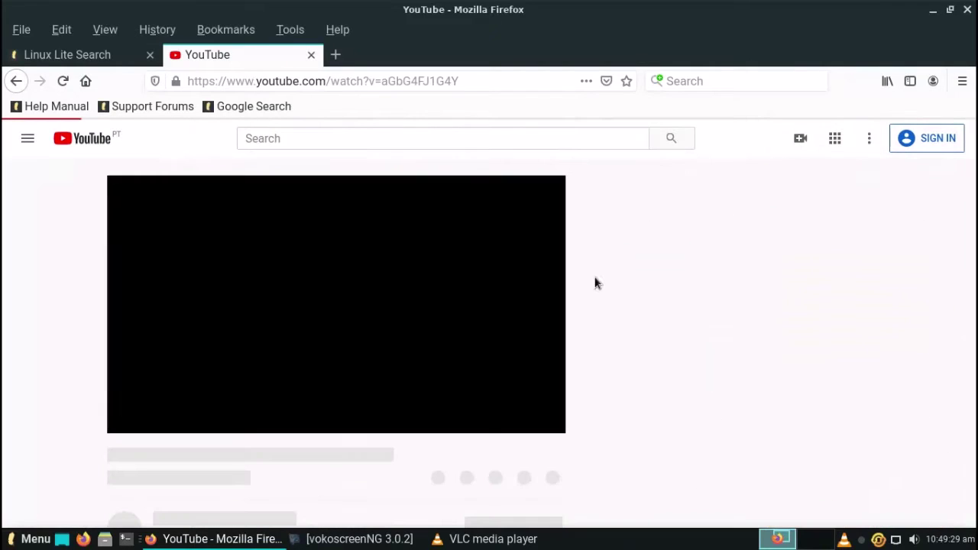
right_click(332, 220)
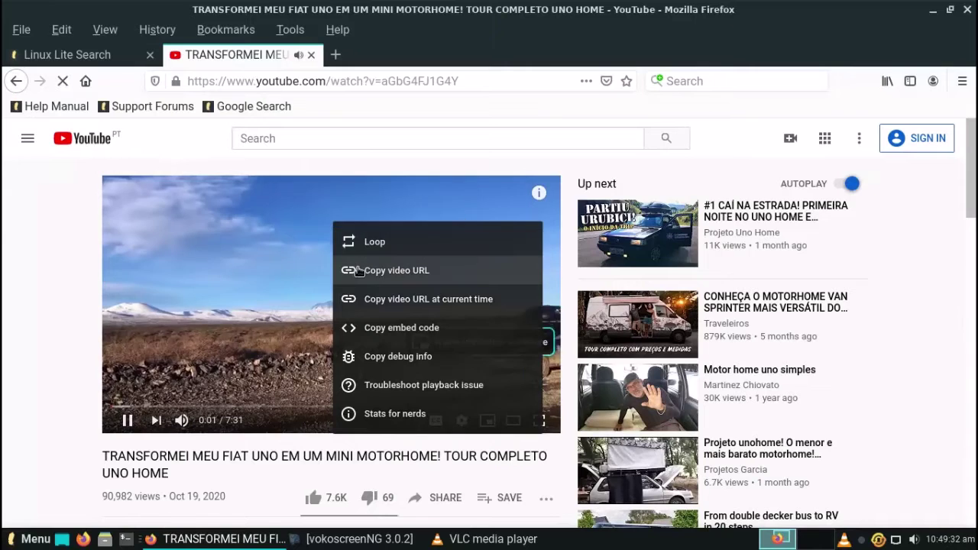
left_click(356, 270)
Close the YouTube video and Firefox, and play the copied video URL as a network stream in VLC.
left_click(311, 55)
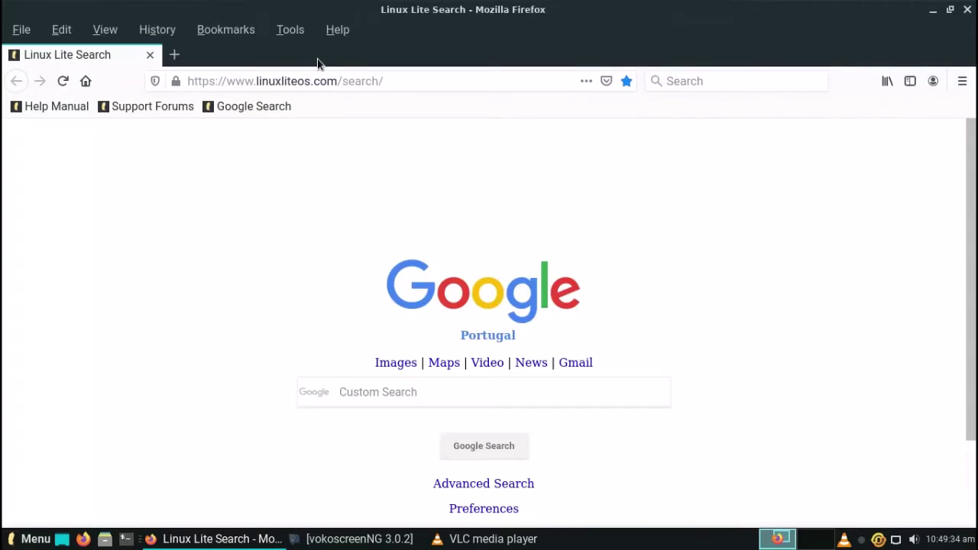
left_click(150, 56)
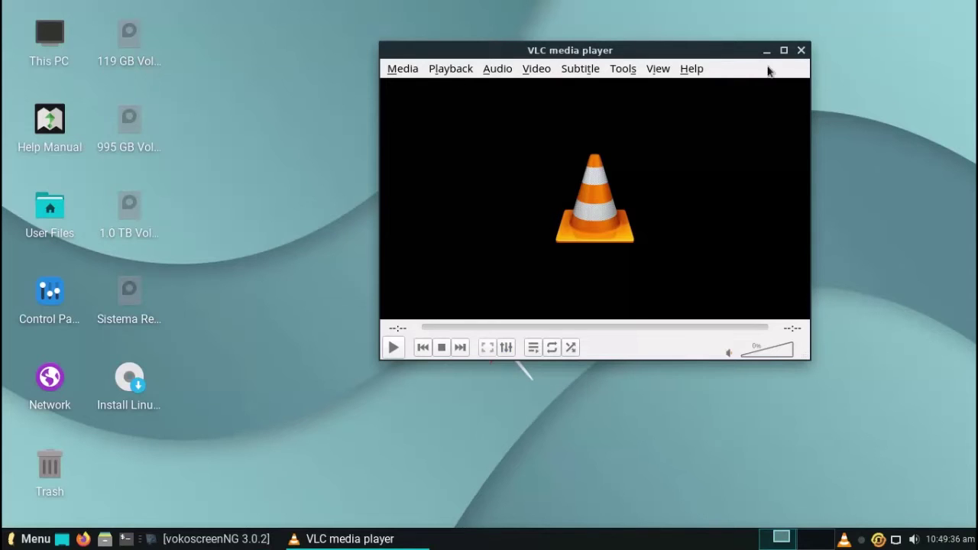
left_click(403, 70)
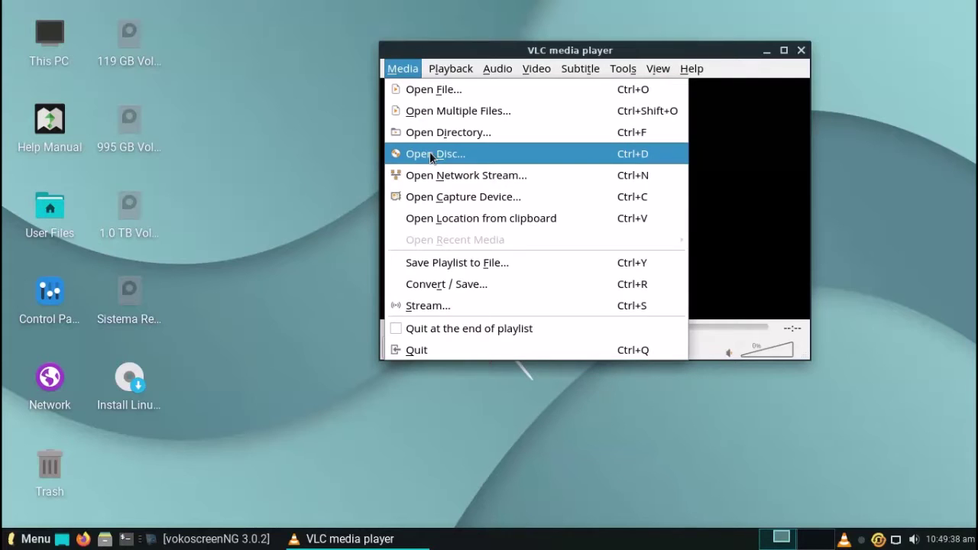
left_click(425, 176)
right_click(478, 113)
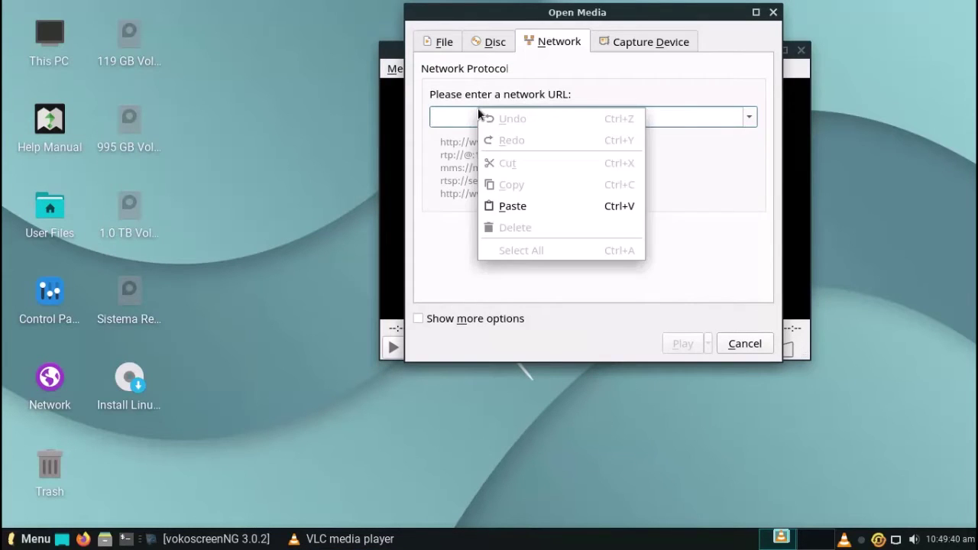
left_click(511, 205)
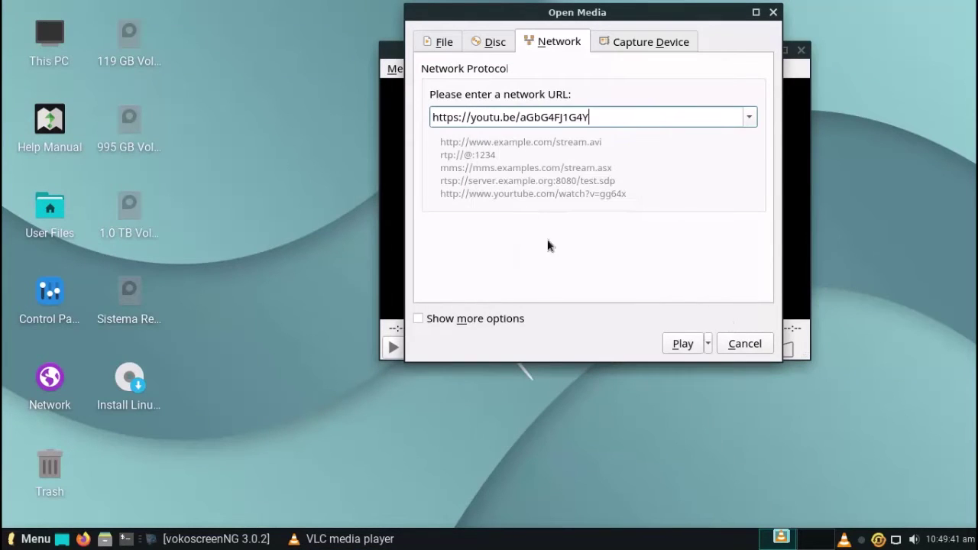
left_click(682, 344)
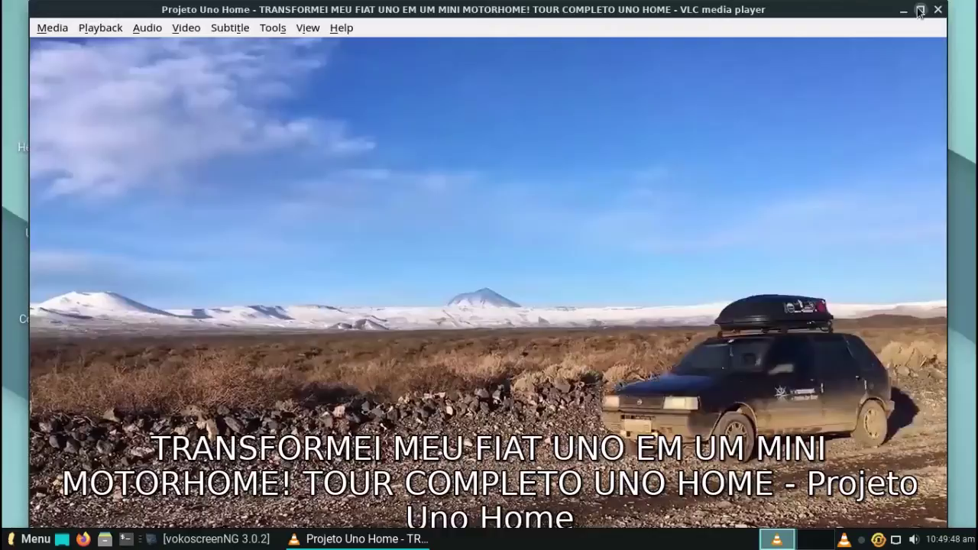
Maximize the VLC window during playback and restore it to a floating window.
left_click(918, 9)
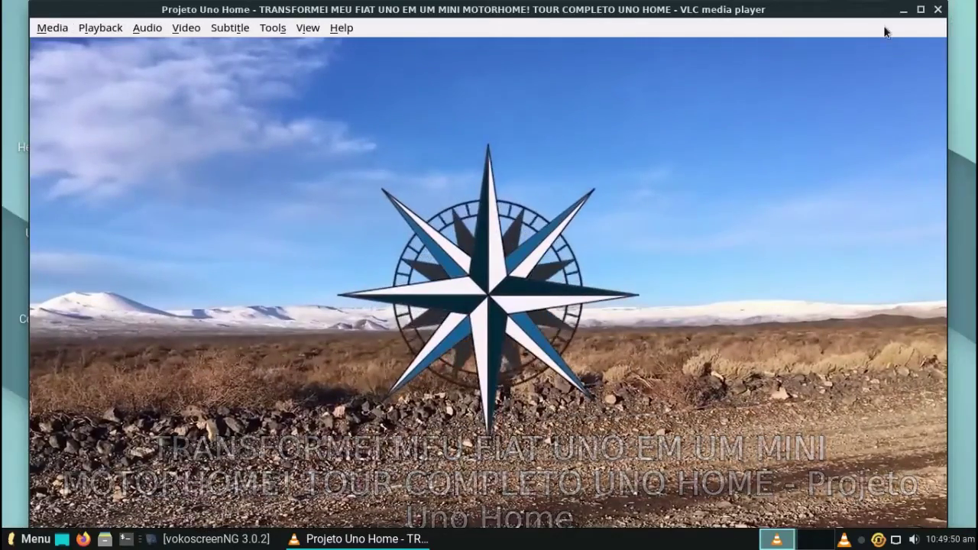
left_click(920, 9)
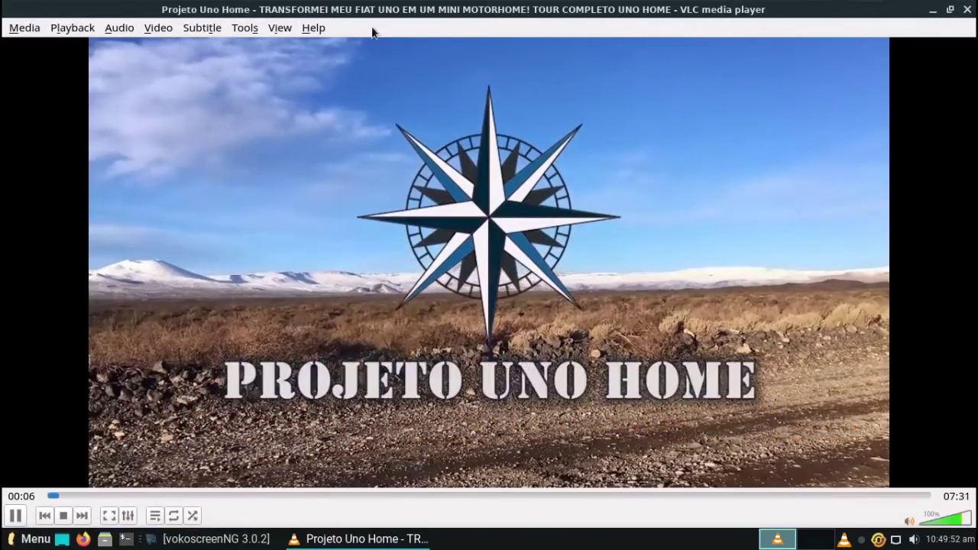
double_click(382, 10)
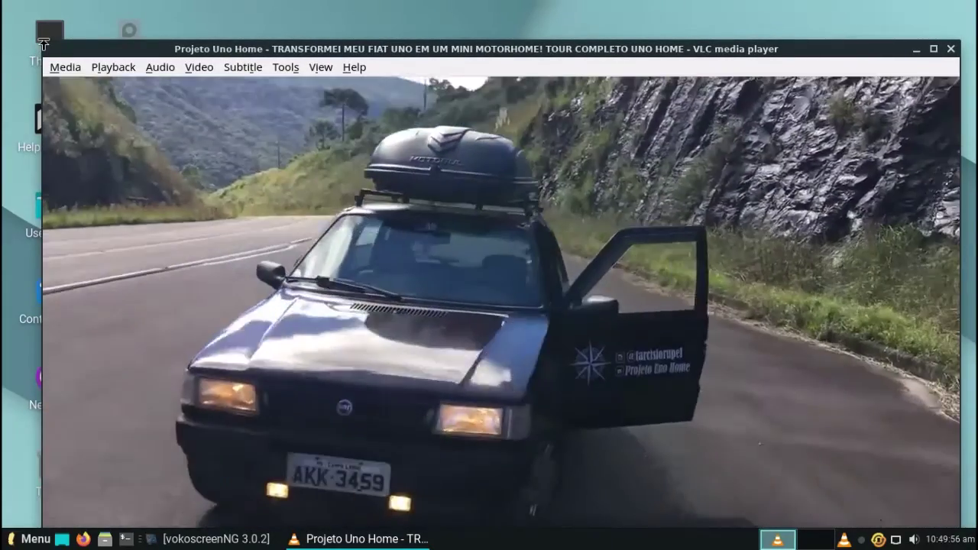
Shrink the VLC window to fit in the middle of the desktop and close the player.
left_click_drag(44, 44, 187, 182)
left_click_drag(401, 191, 327, 52)
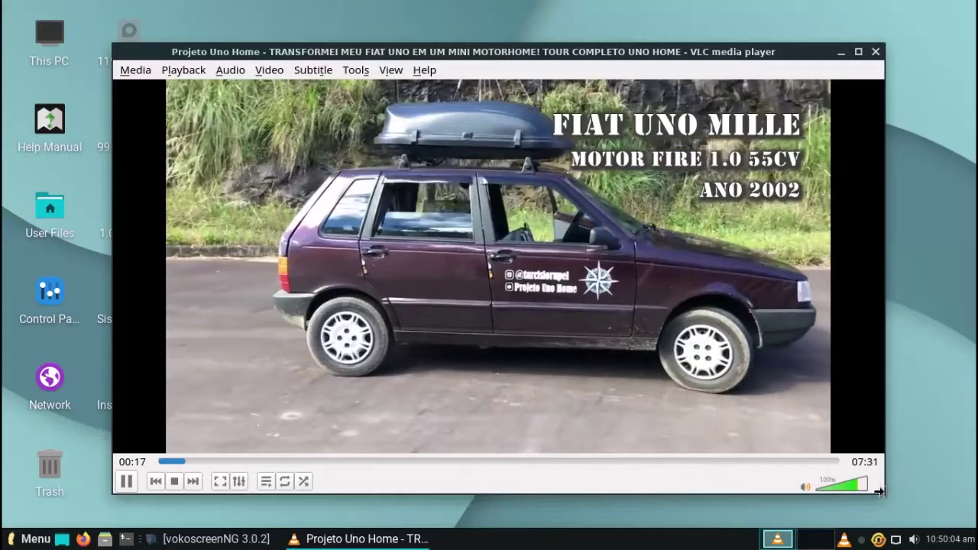
mouse_move(879, 491)
left_mouse_down()
mouse_move(675, 491)
mouse_move(898, 491)
left_mouse_up()
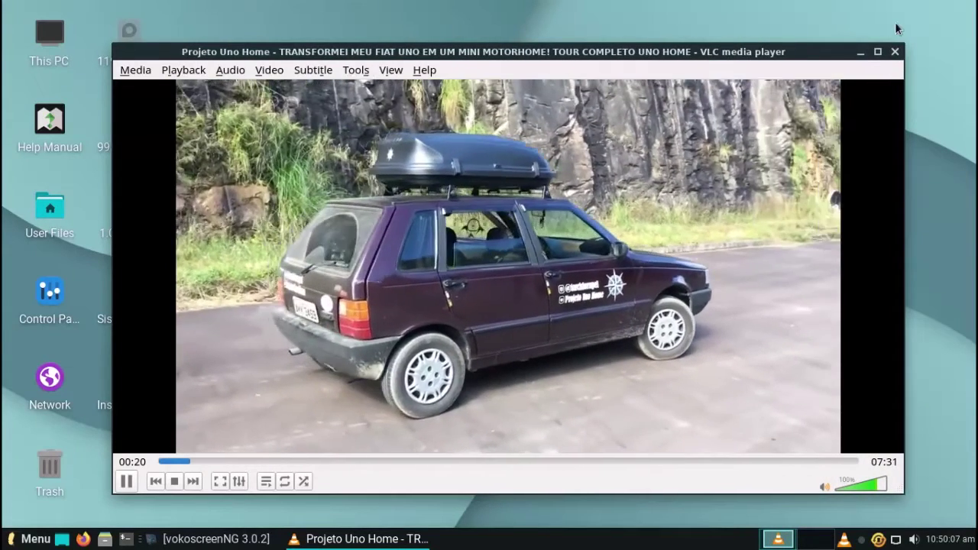
left_click(895, 52)
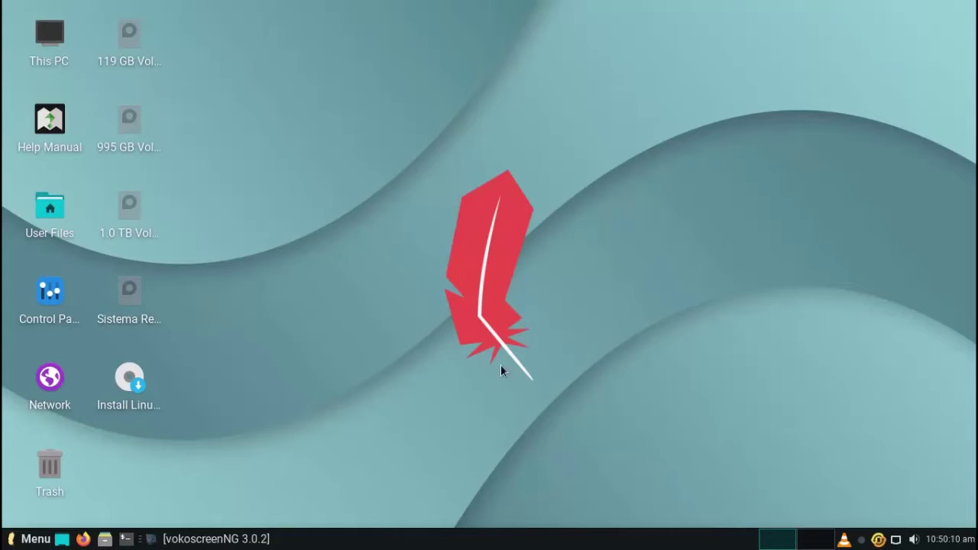
Rename the Desktop folder to a person's first name in its properties and close the dialog.
right_click(329, 195)
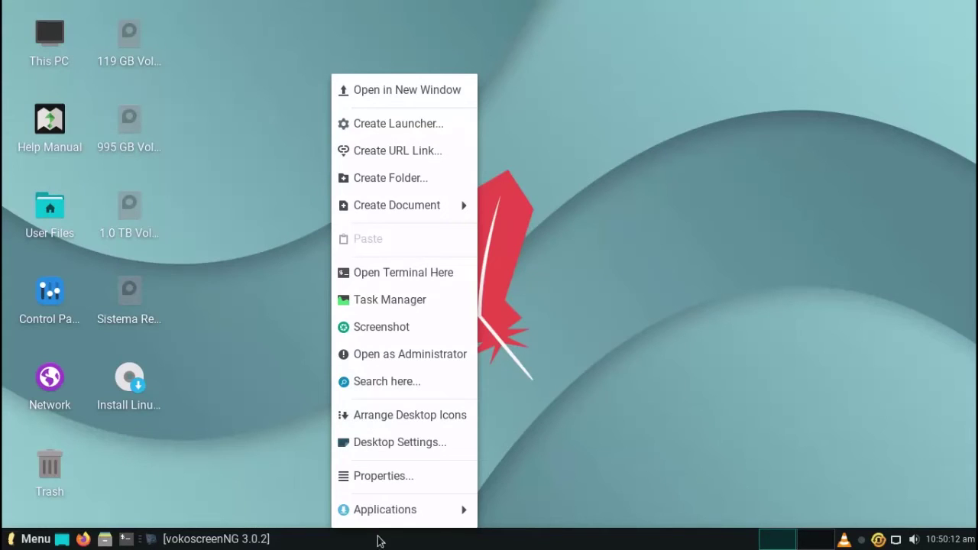
left_click(375, 477)
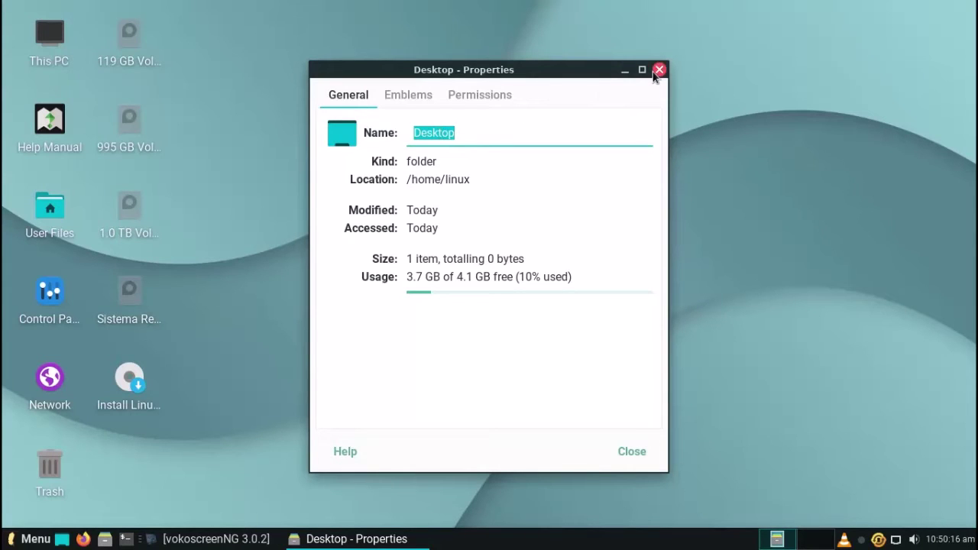
key("BackSpace")
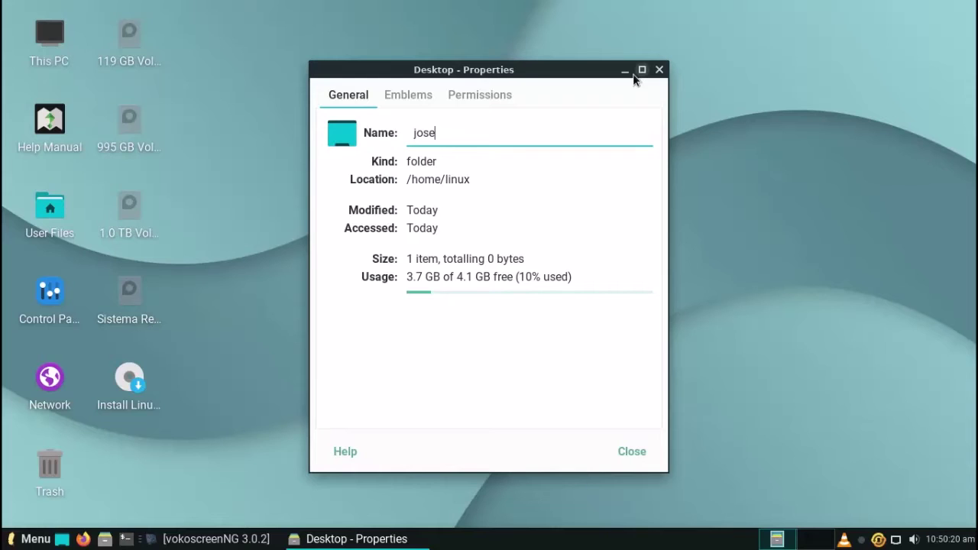
key("Return")
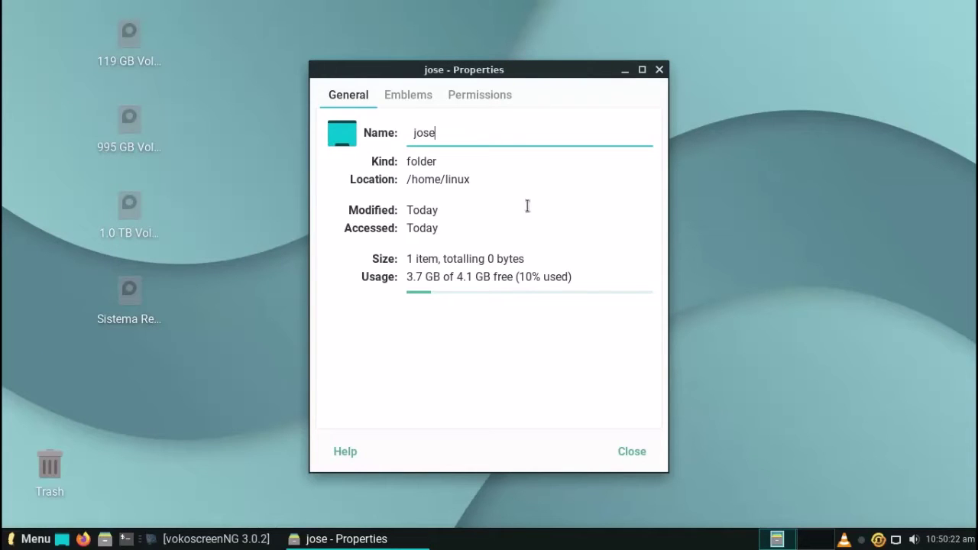
left_click(604, 452)
Look at the About Me profile settings and the profile photo chooser, and close both without changes.
left_click(30, 538)
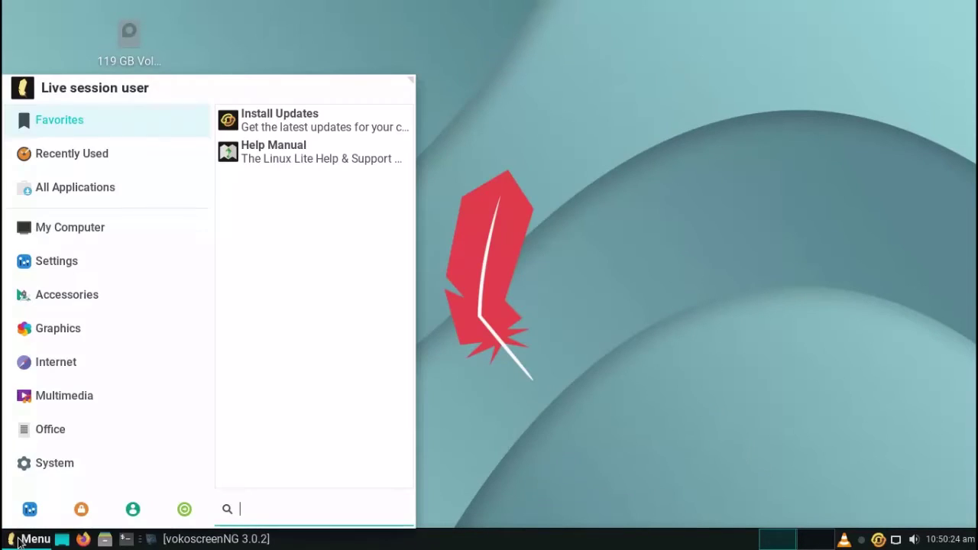
mouse_move(44, 258)
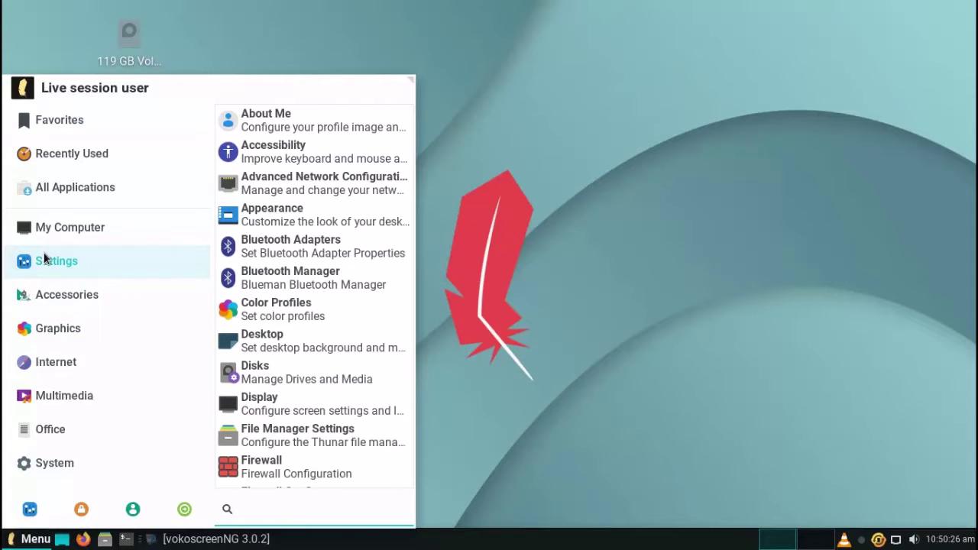
left_click(369, 124)
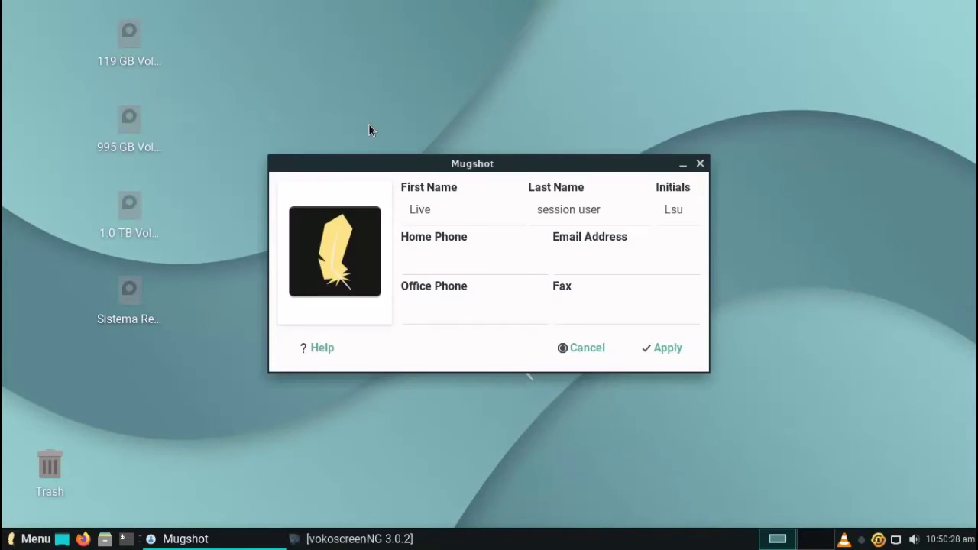
left_click(335, 230)
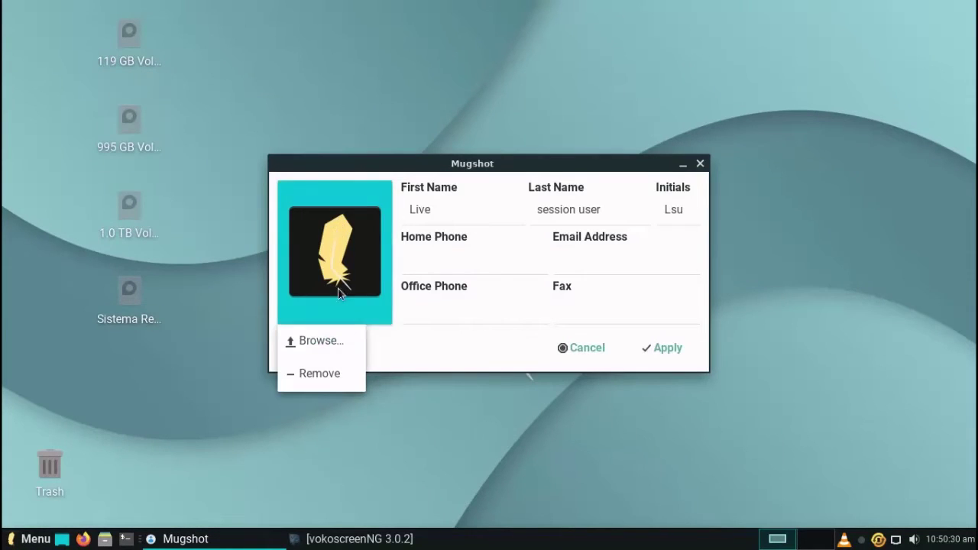
left_click(338, 350)
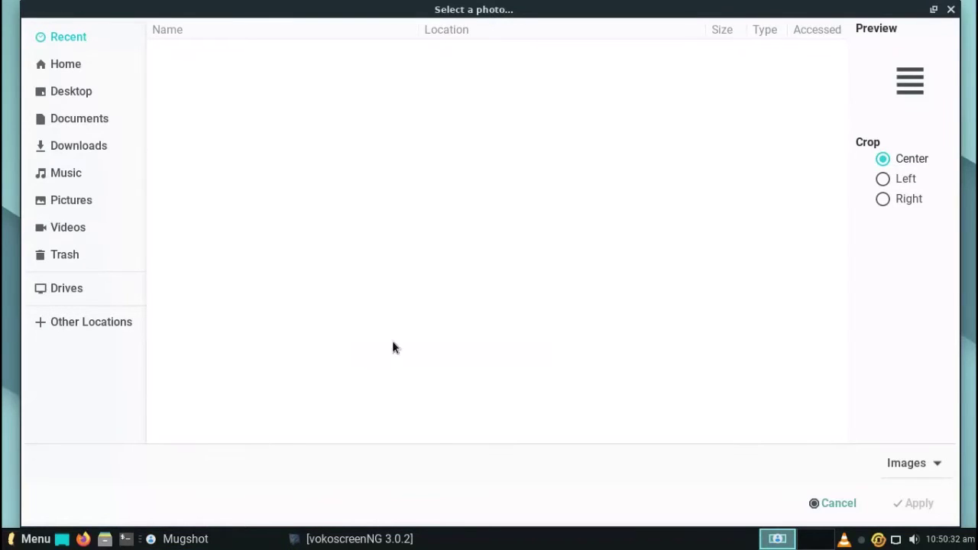
left_click(951, 9)
left_click(566, 348)
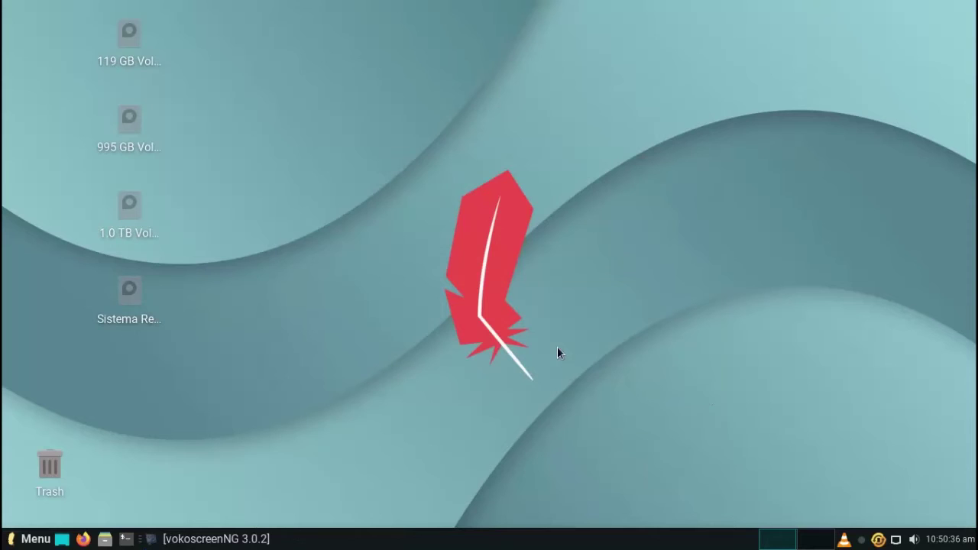
Open the desktop background settings and apply the wallpaper of mountains reflected in a lake.
right_click(276, 115)
left_click(308, 443)
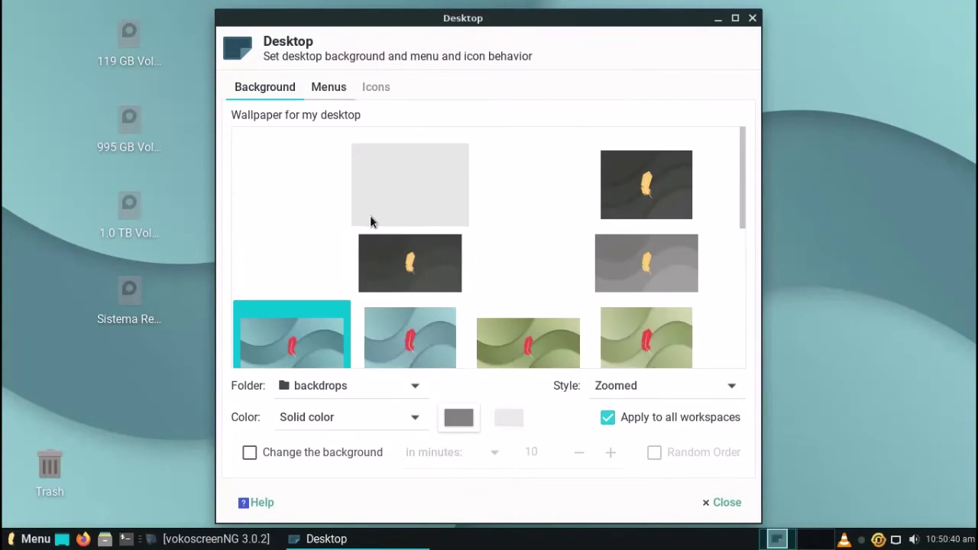
left_click(405, 205)
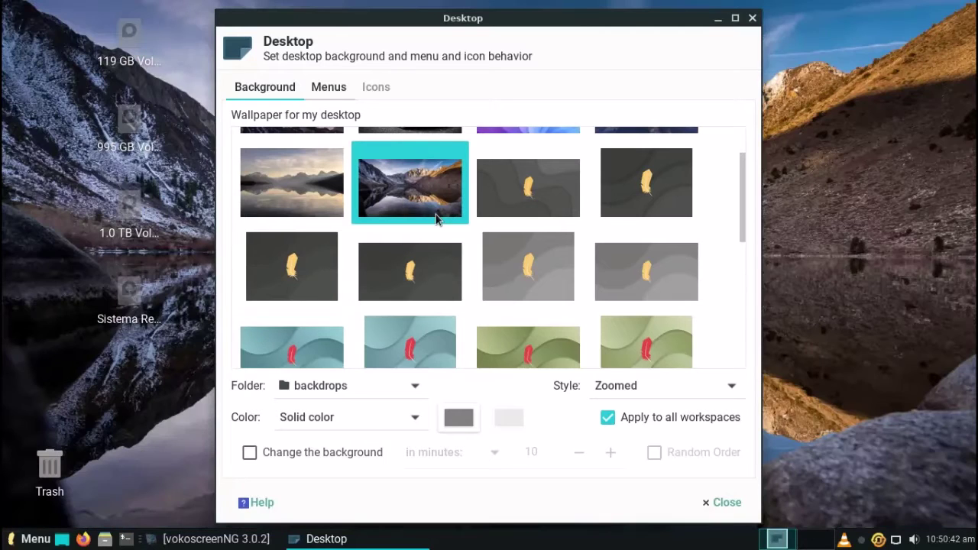
Try the tropical beach, strawberry bucket and red roses wallpapers as the desktop background.
scroll(440, 219, "down", 1)
scroll(446, 212, "down", 2)
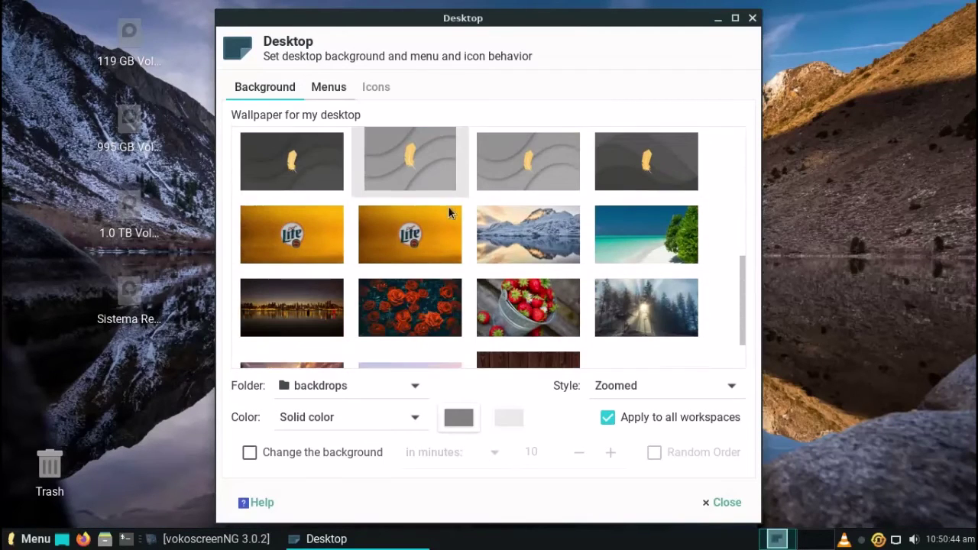
left_click(628, 219)
scroll(619, 214, "down", 1)
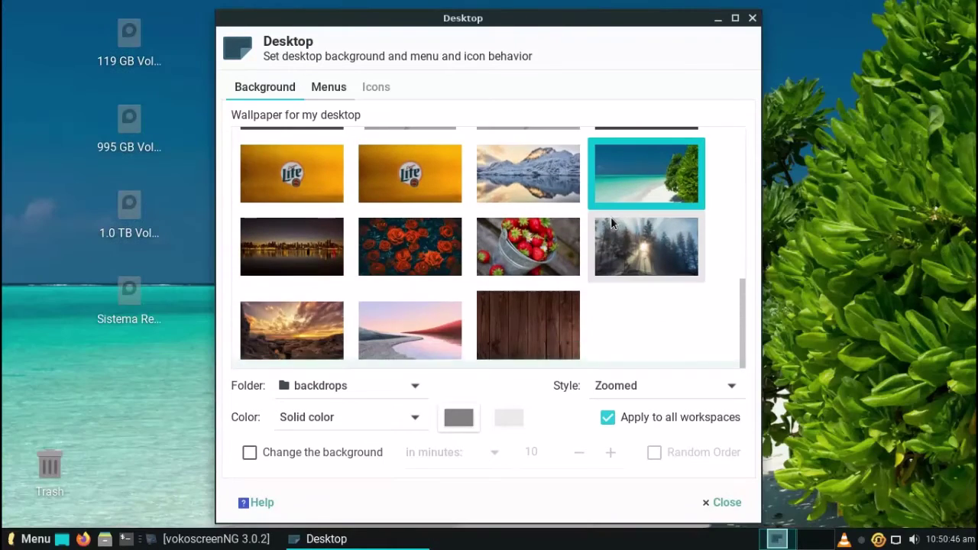
left_click(501, 239)
left_click(422, 246)
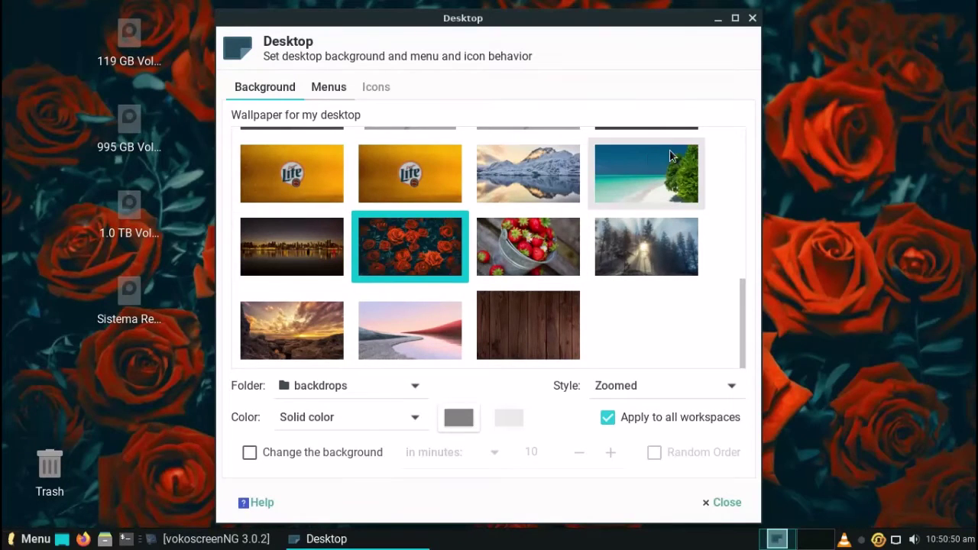
Set the golden sunset over a rocky coast as the desktop wallpaper and close the desktop settings.
scroll(541, 285, "up", 2)
scroll(540, 283, "down", 2)
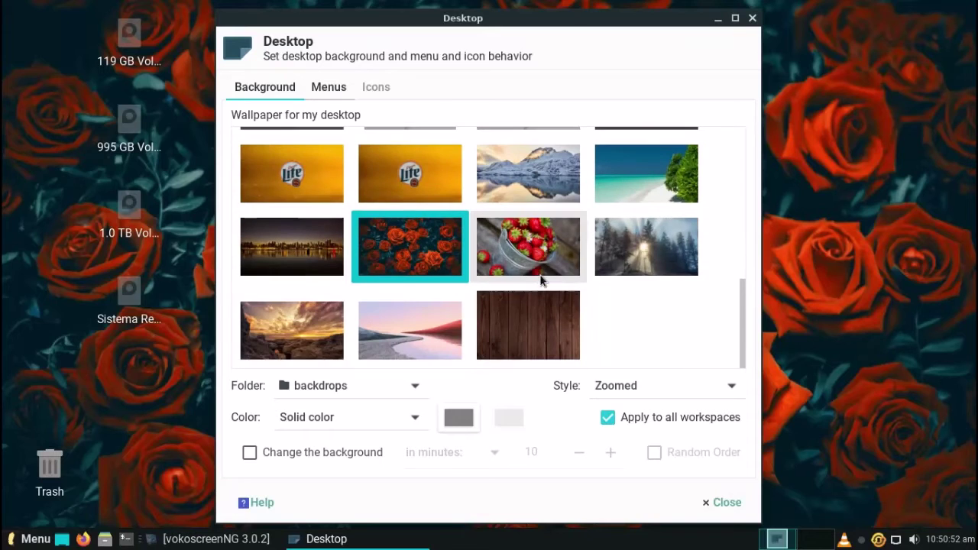
left_click(311, 310)
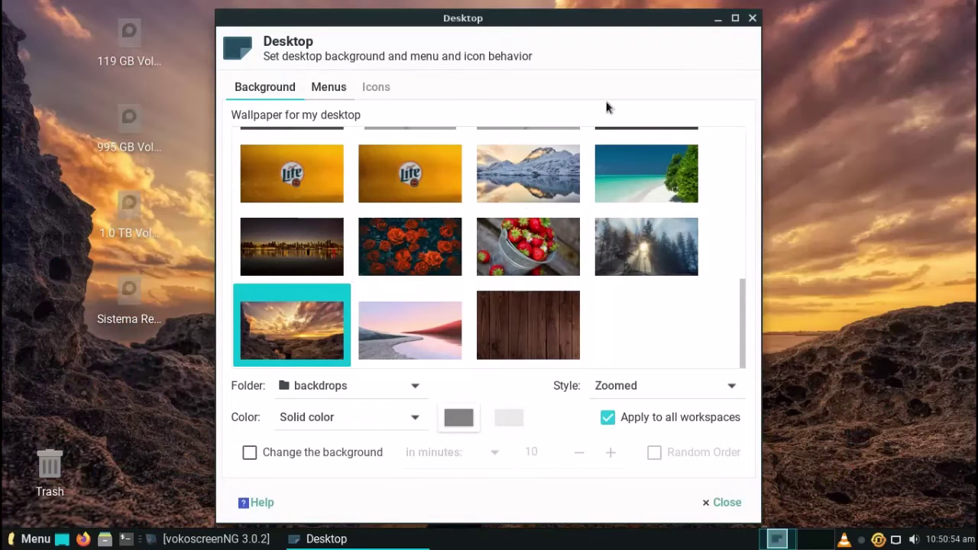
left_click(752, 18)
Open the Panel preferences from the Settings manager and inspect the background style options in the panel's appearance settings.
left_click(23, 538)
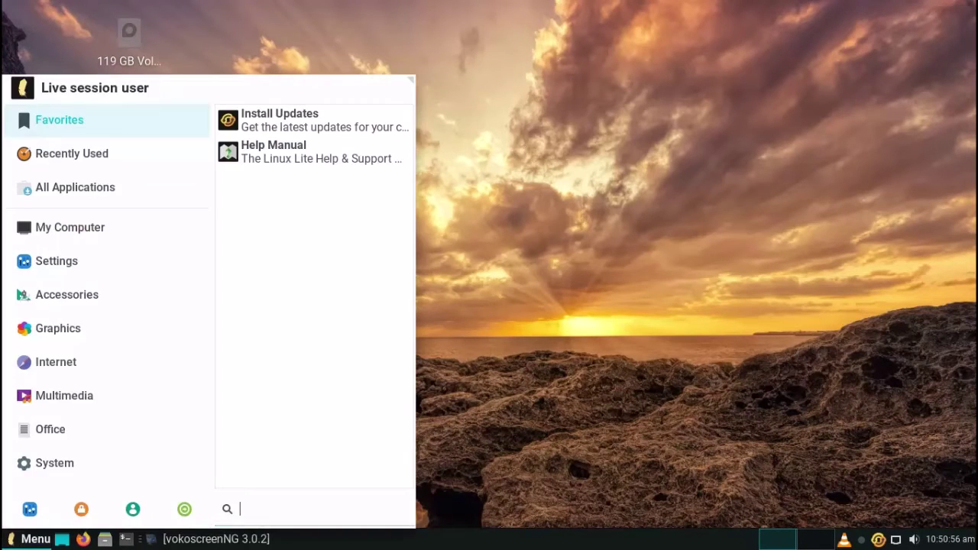
left_click(67, 294)
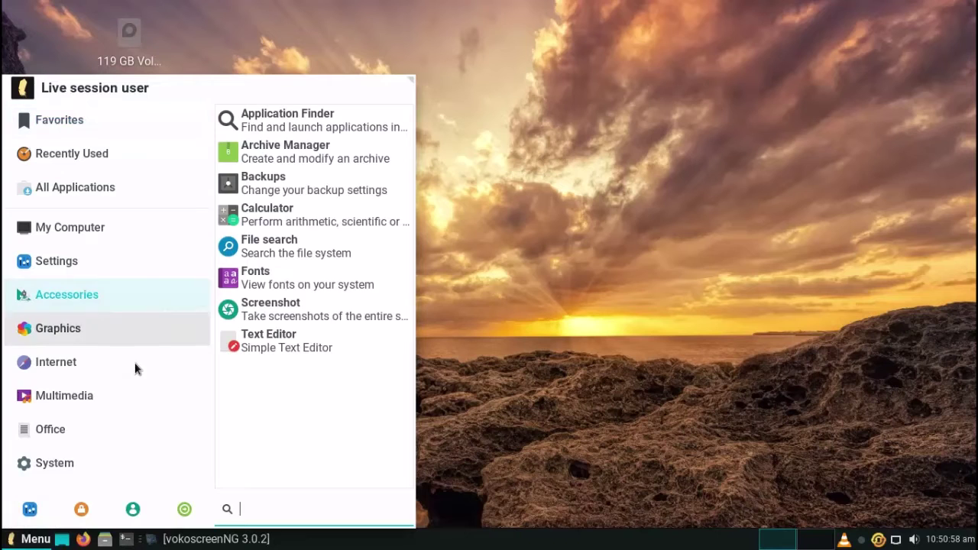
left_click(38, 508)
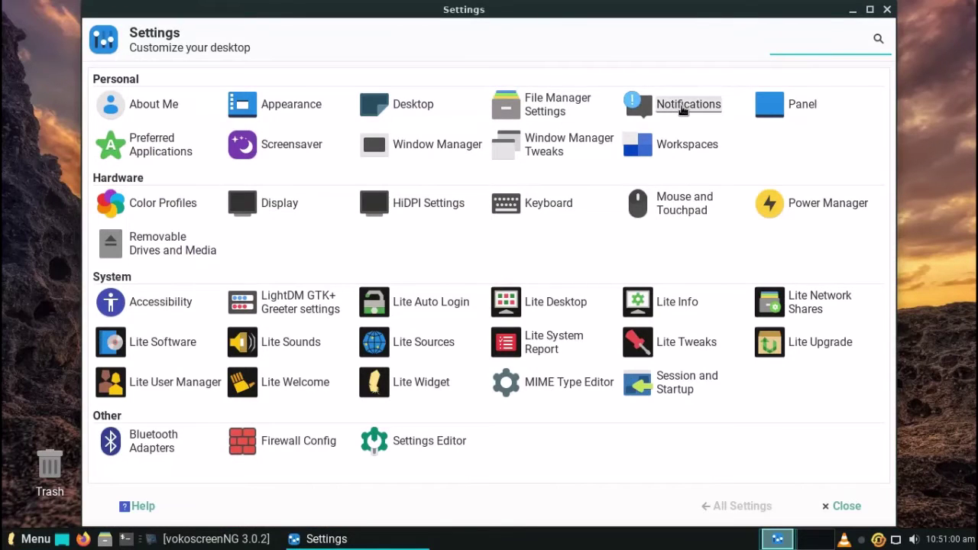
left_click(772, 111)
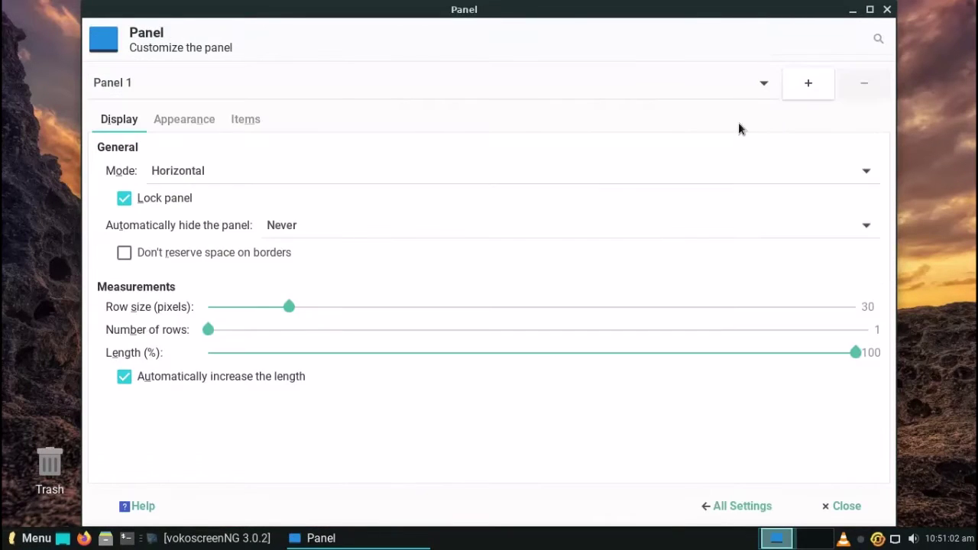
left_click(175, 119)
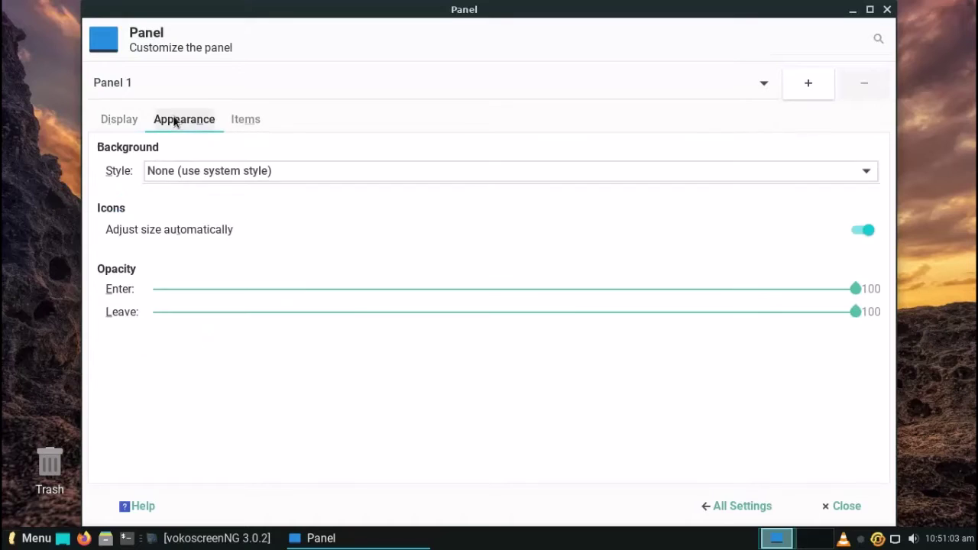
left_click(342, 171)
left_click(342, 172)
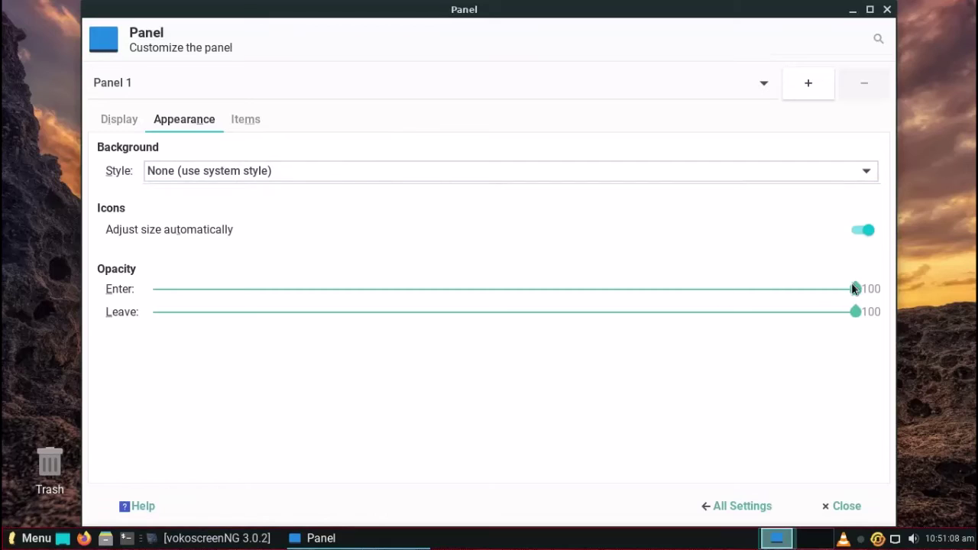
Set the panel's opacity to 96 on enter and 90 on leave, review its display options and close the preferences.
left_click_drag(856, 296, 788, 313)
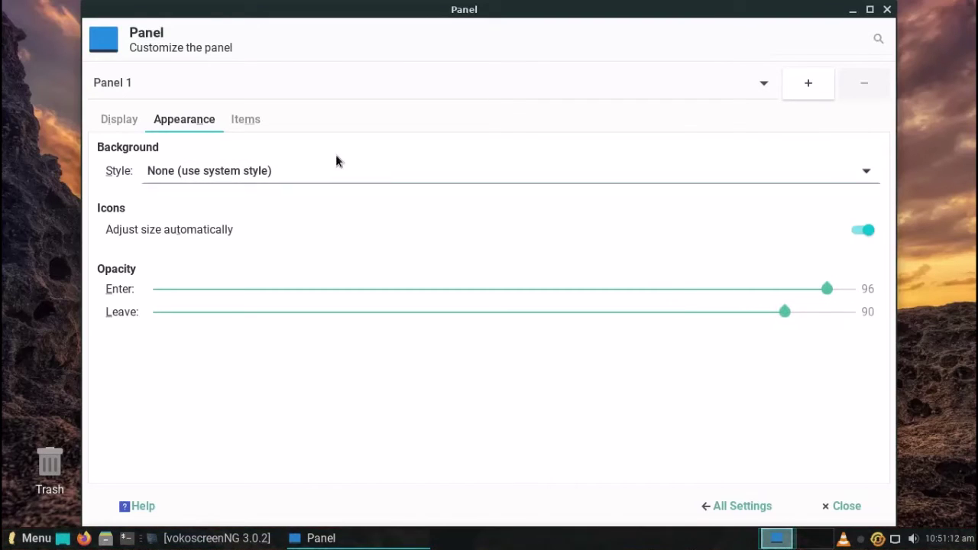
left_click(123, 120)
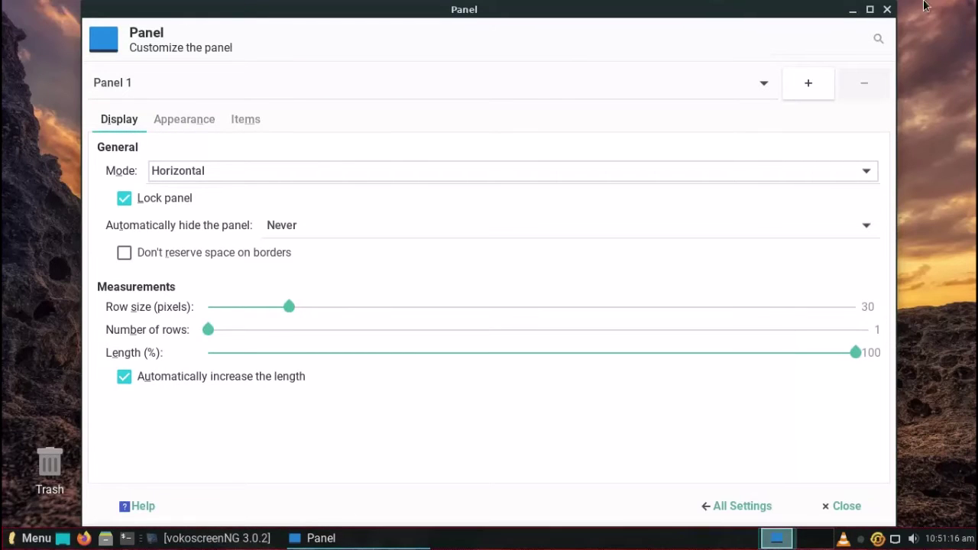
left_click(887, 10)
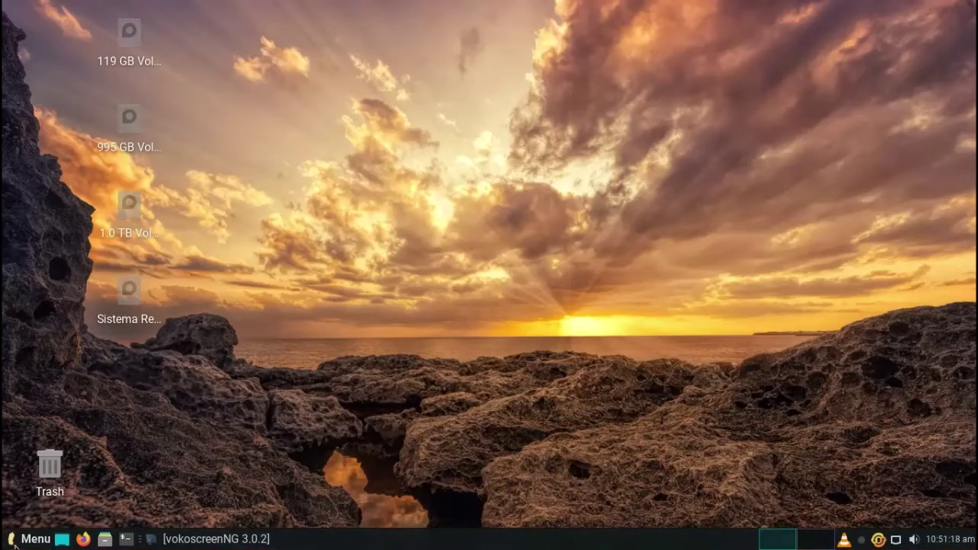
left_click(16, 541)
left_click(590, 364)
right_click(426, 76)
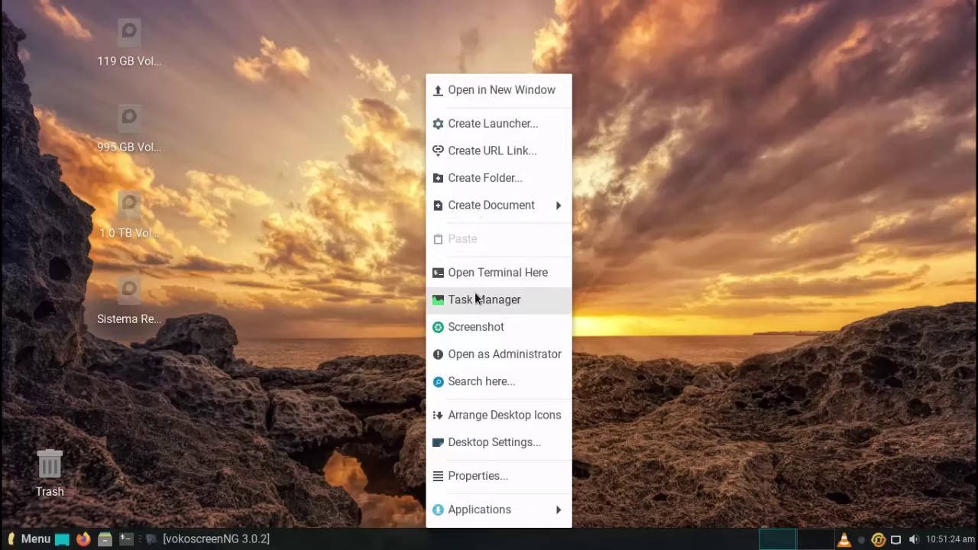
left_click(291, 330)
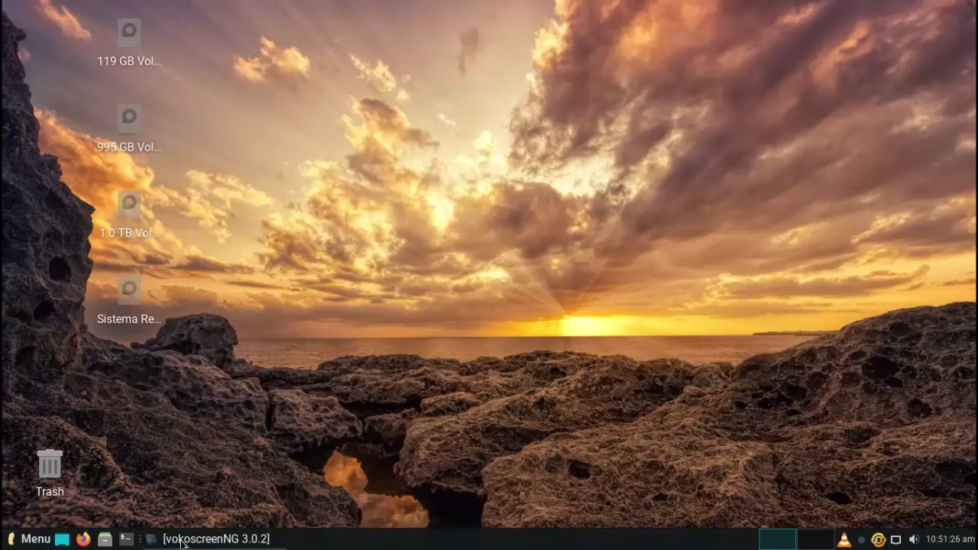
left_click(182, 540)
left_click(172, 314)
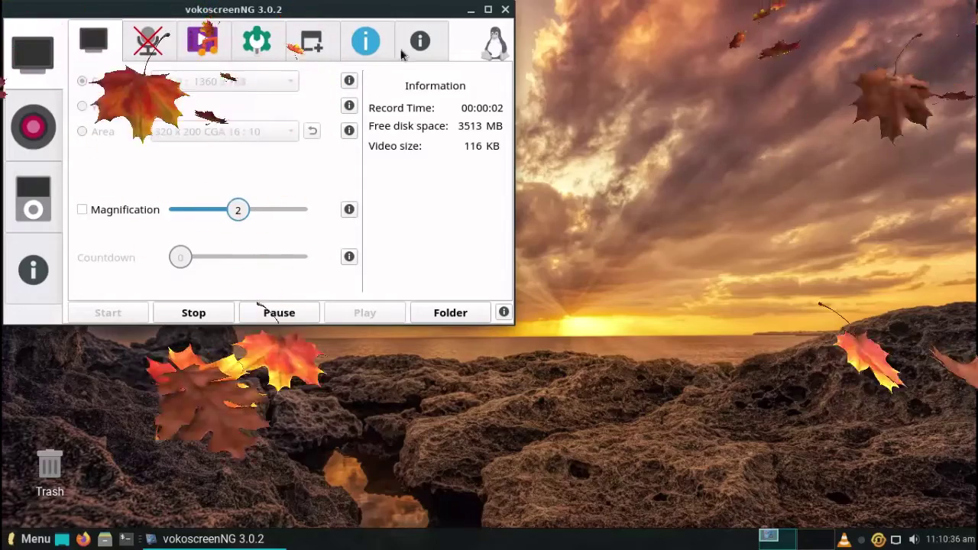
left_click(472, 10)
Launch the Word Processor from the Office applications and dismiss the Tip of the Day.
left_click(11, 539)
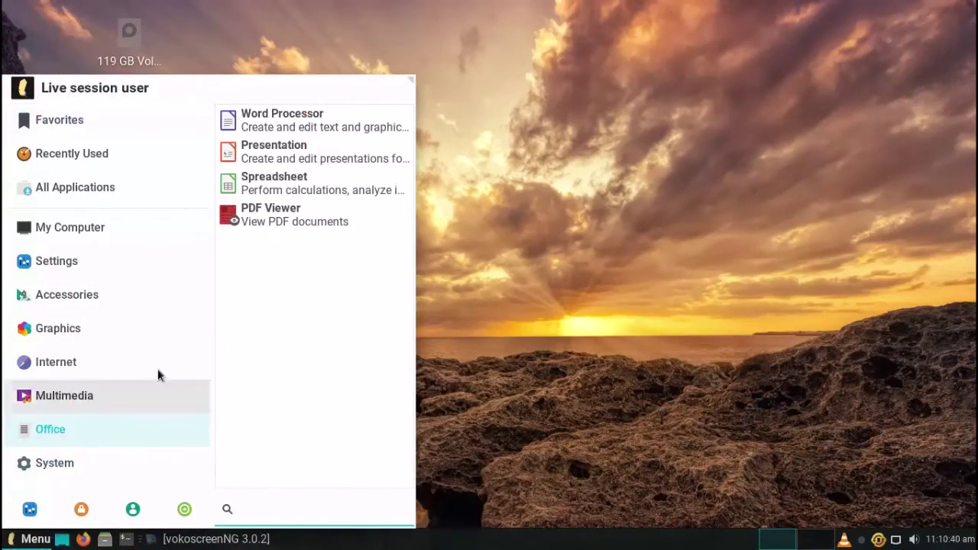
left_click(311, 135)
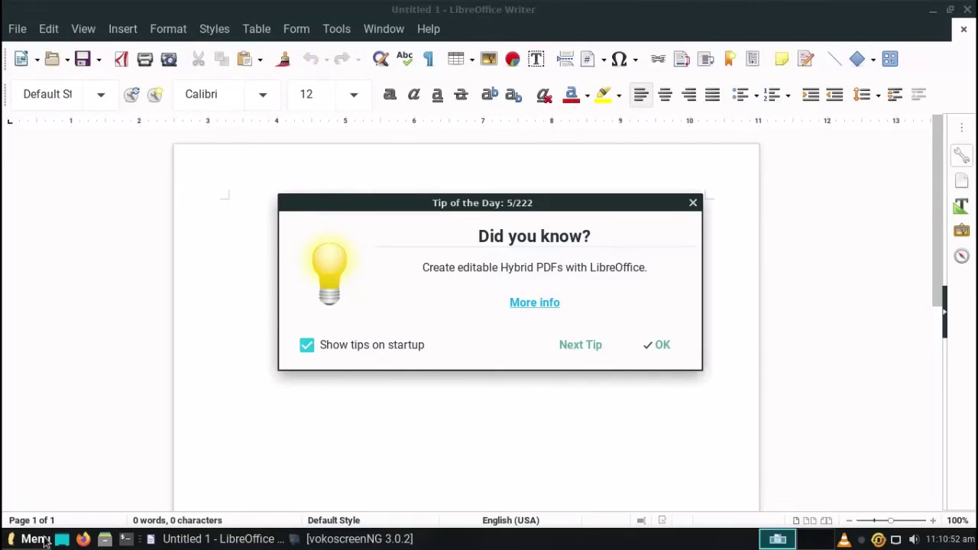
left_click(657, 345)
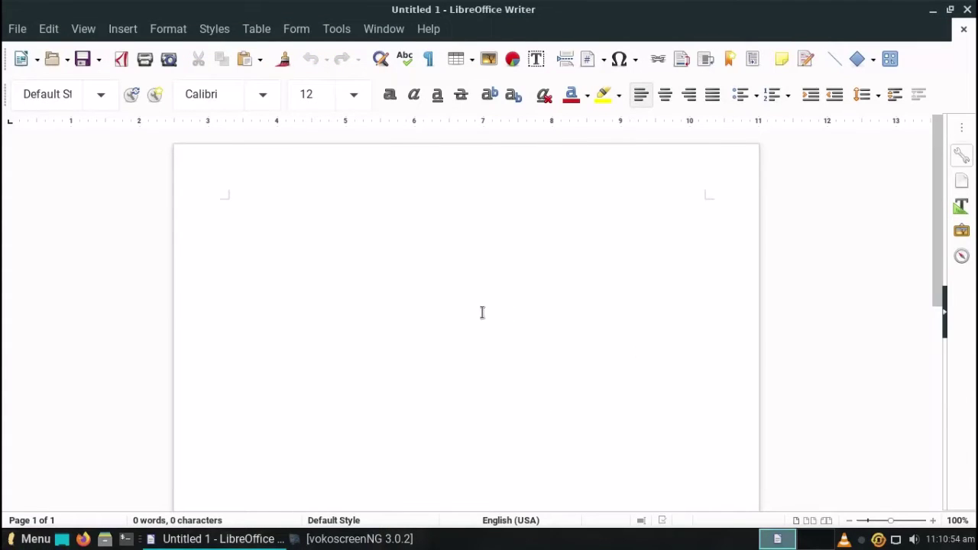
Show formatting marks in the blank document, and open the image insertion dialog and cancel it.
left_click(428, 60)
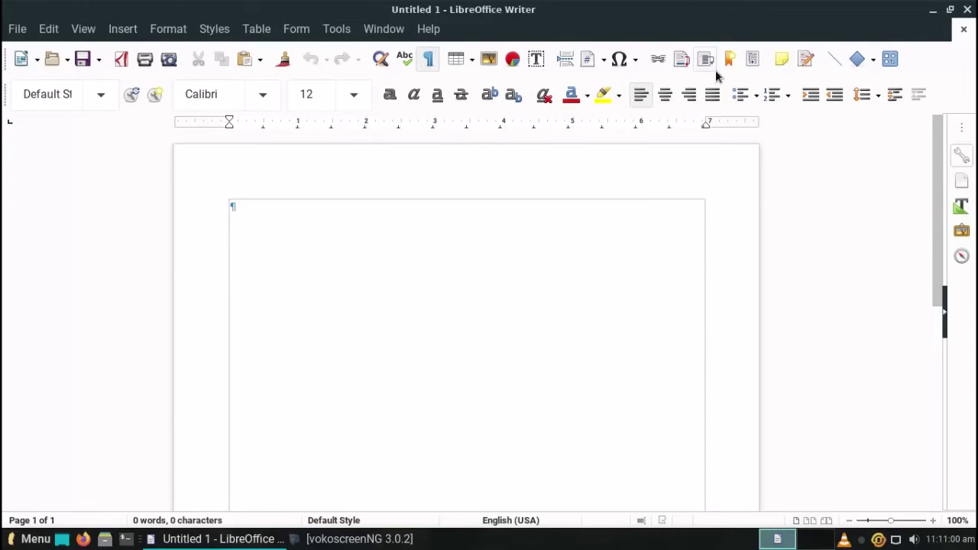
left_click(488, 58)
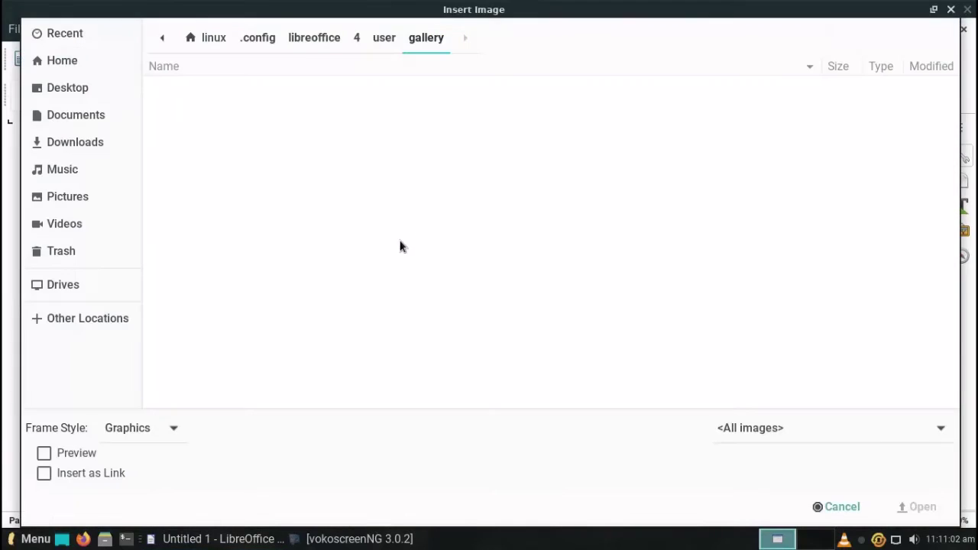
left_click(840, 507)
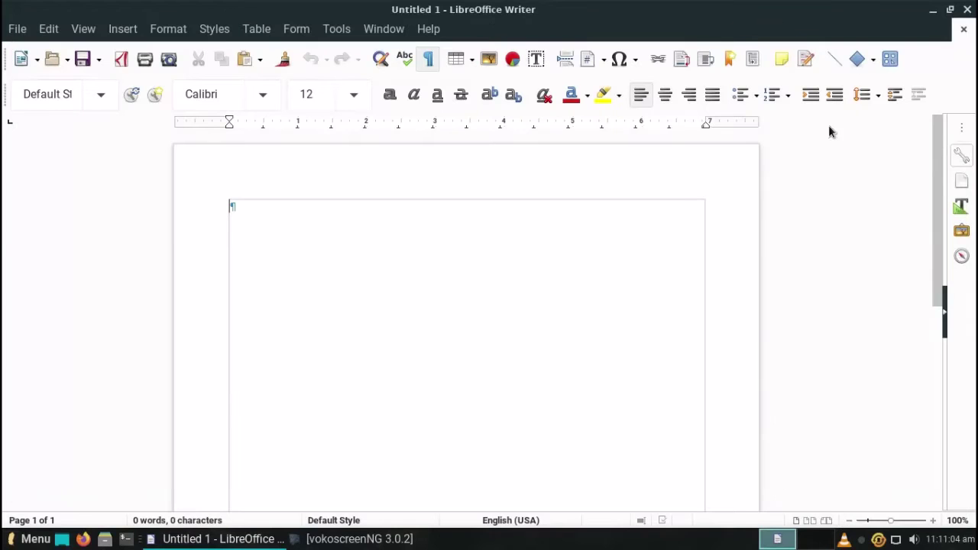
Try inserting an empty comment in the blank document, and close Writer without saving the changes.
left_click(782, 59)
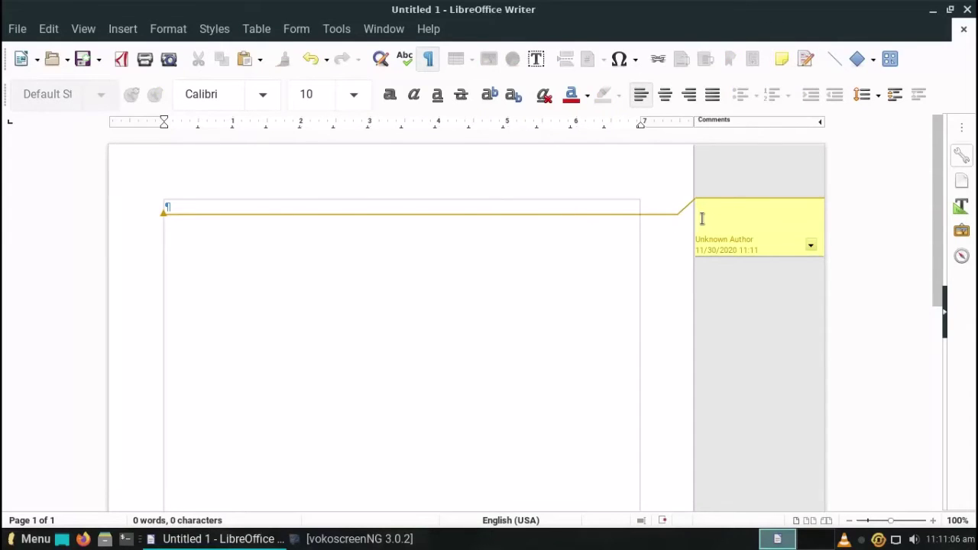
left_click(296, 31)
left_click(308, 94)
left_click(297, 313)
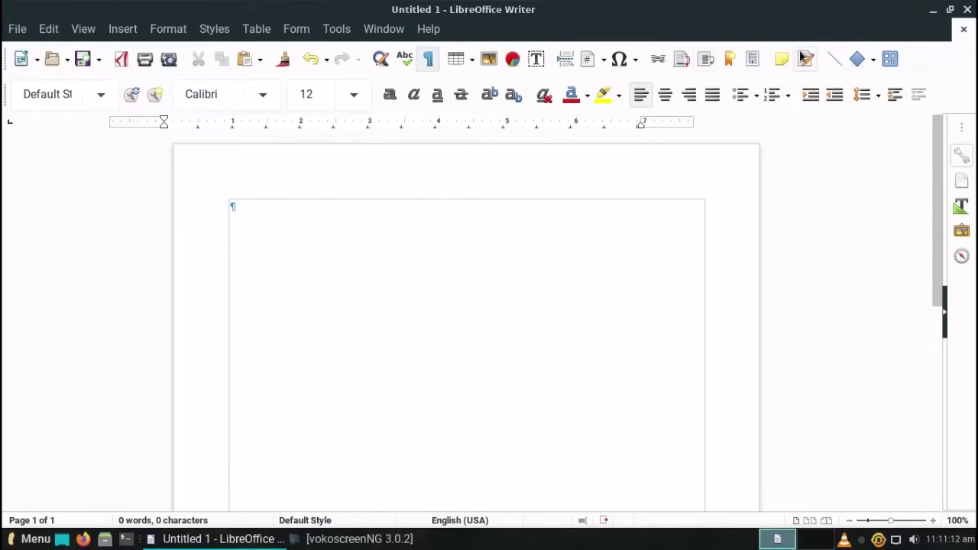
left_click(962, 10)
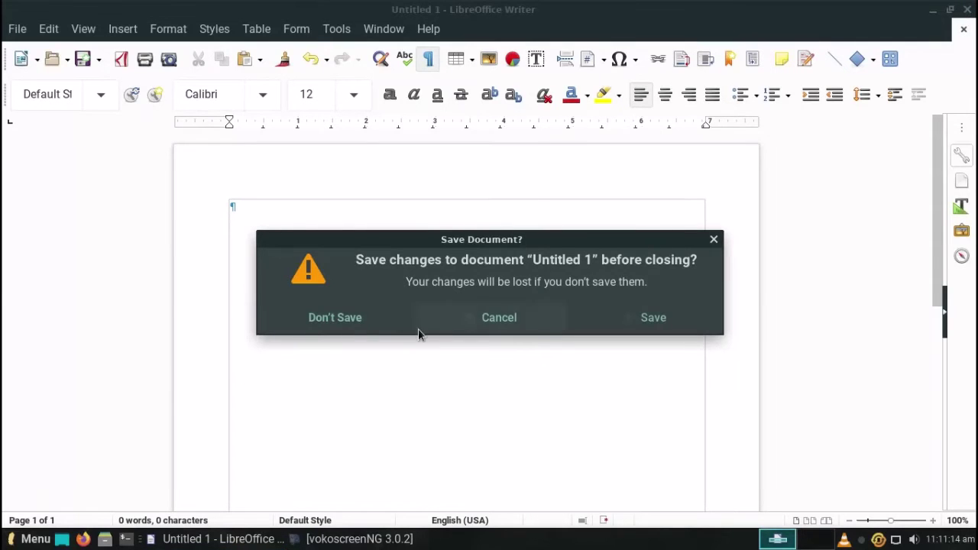
left_click(306, 334)
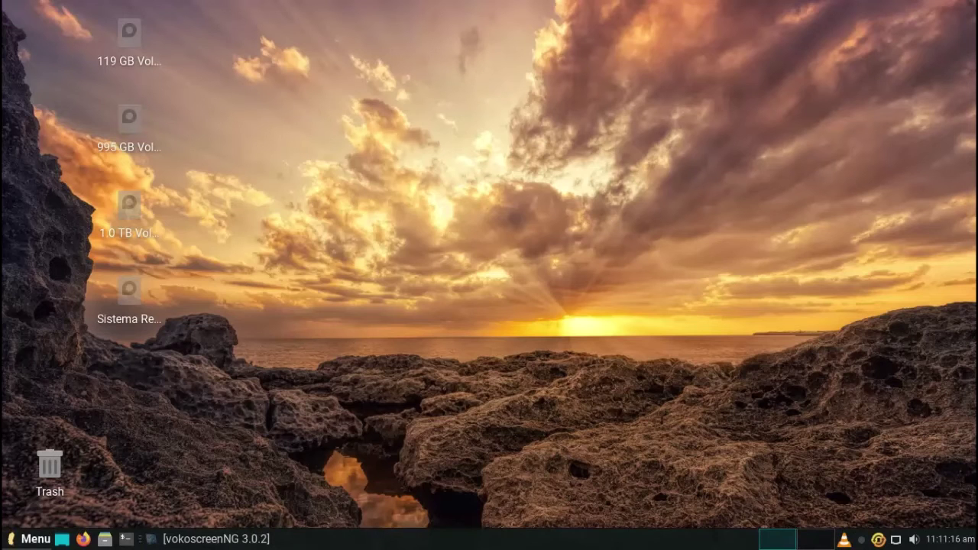
Open the Task Manager from the System applications, examine CPU, memory and process usage, and close it.
left_click(8, 535)
left_click(40, 462)
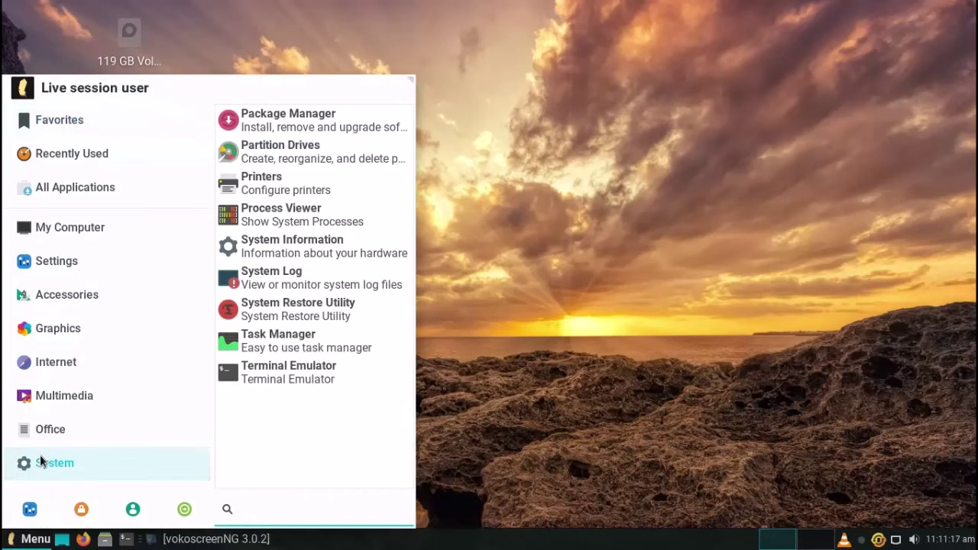
left_click(370, 353)
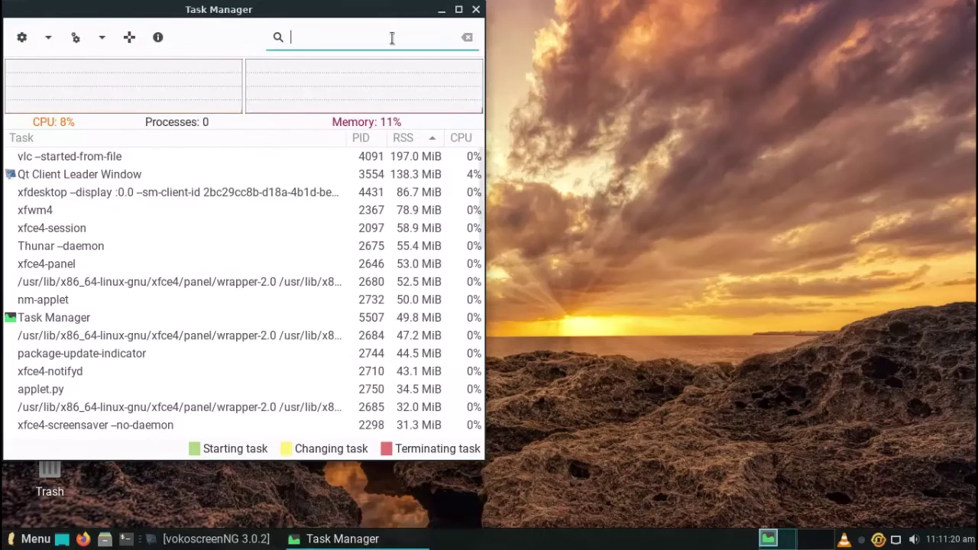
left_click_drag(340, 8, 634, 37)
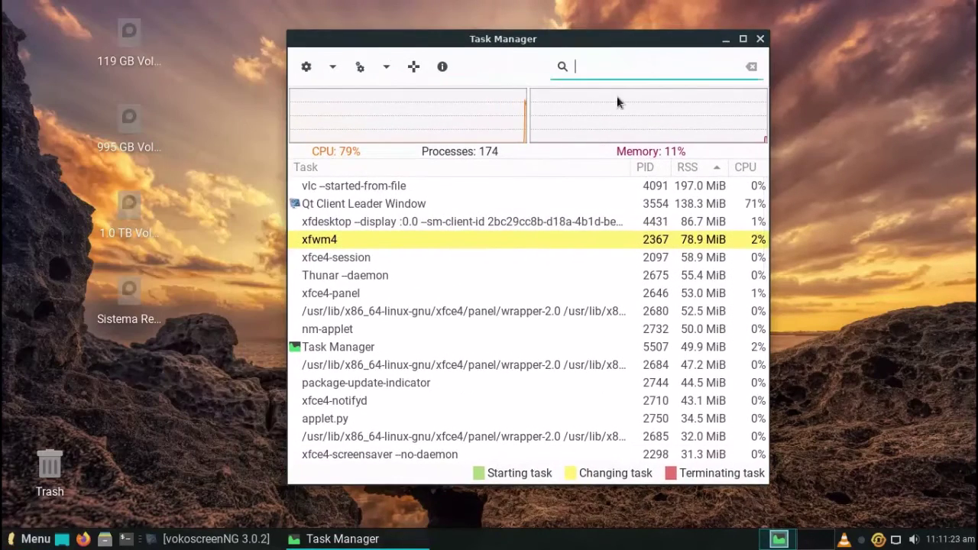
left_click(771, 489)
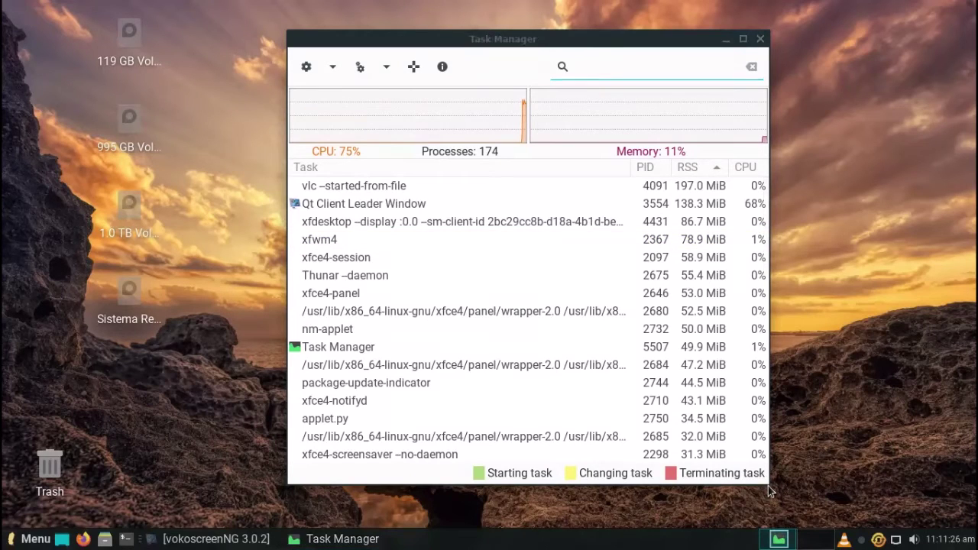
left_click(508, 486)
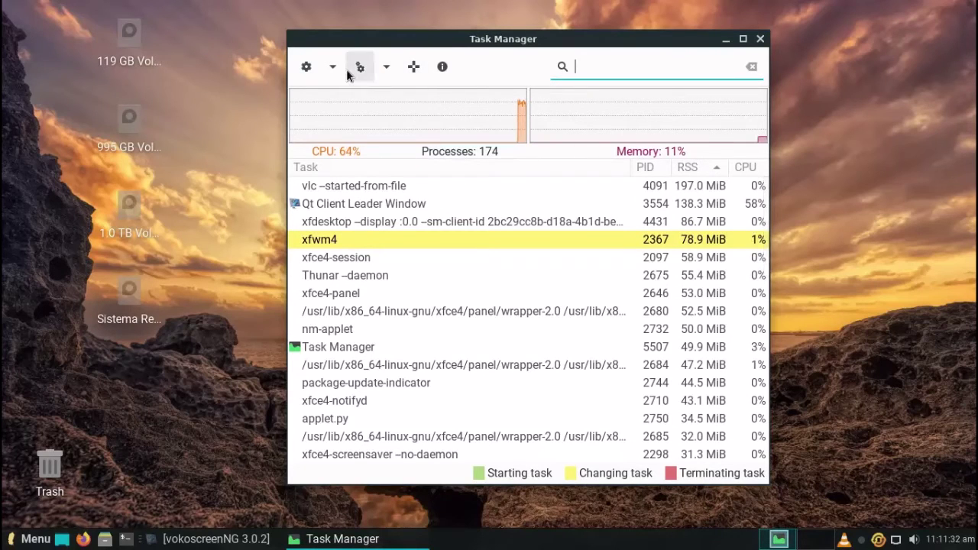
left_click(761, 39)
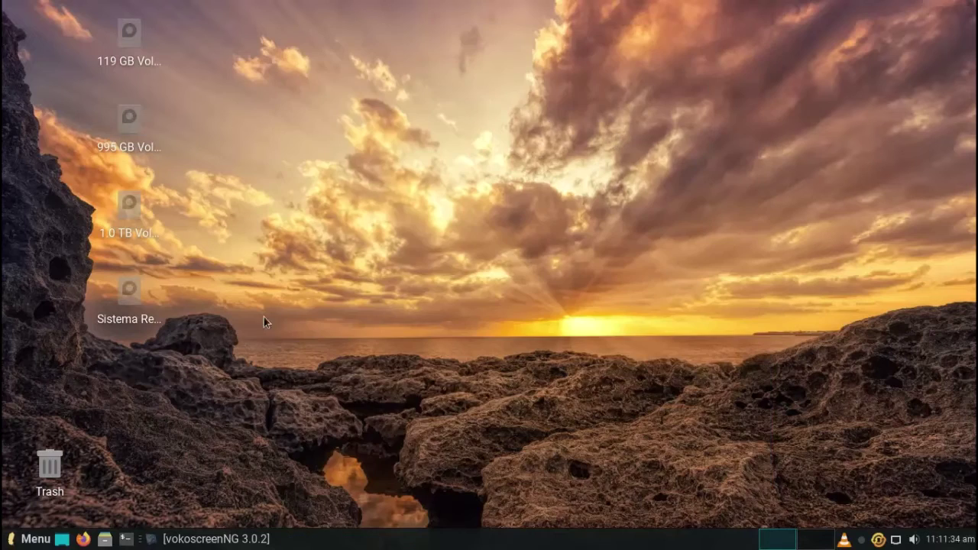
Apply the Adwaita-dark style in the Appearance settings, check the application menu's new look and close the settings.
left_click(6, 535)
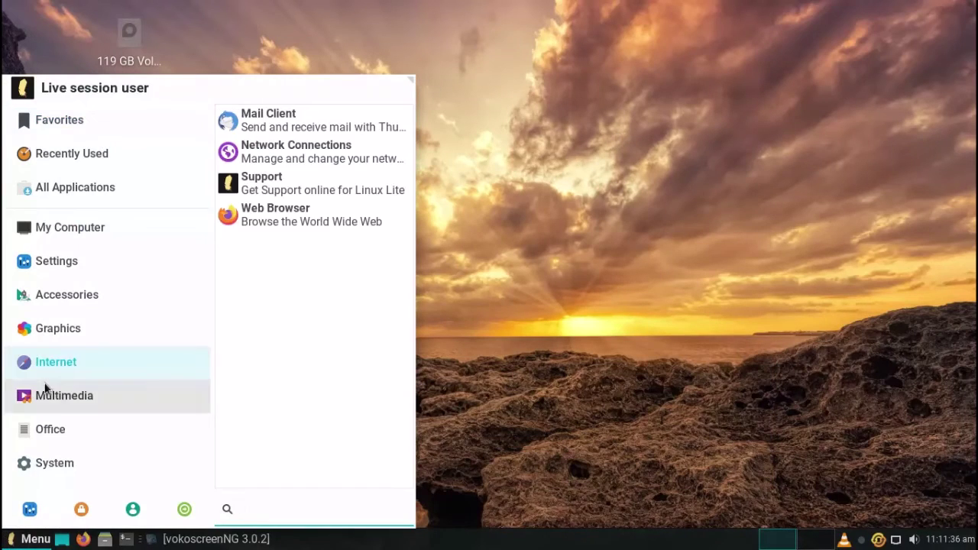
mouse_move(38, 463)
left_click(30, 507)
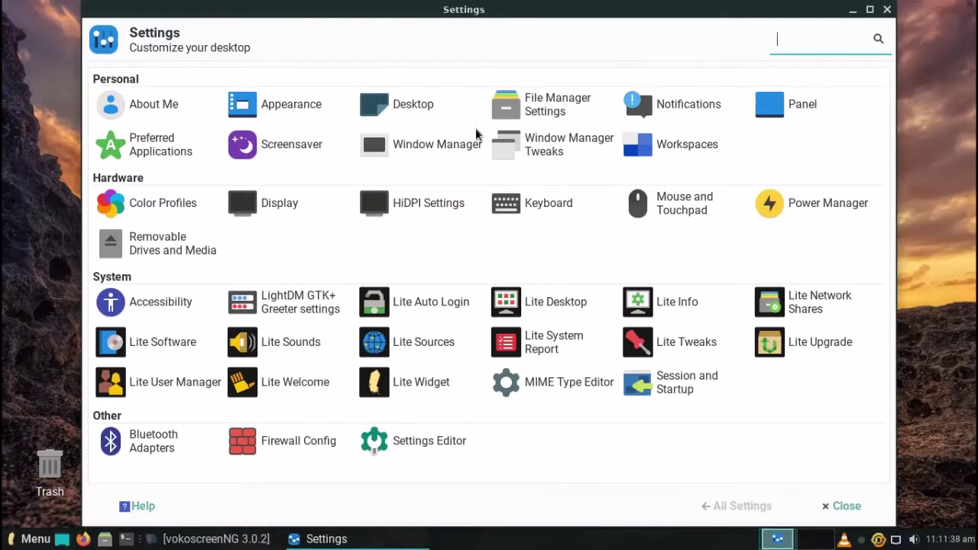
left_click(298, 107)
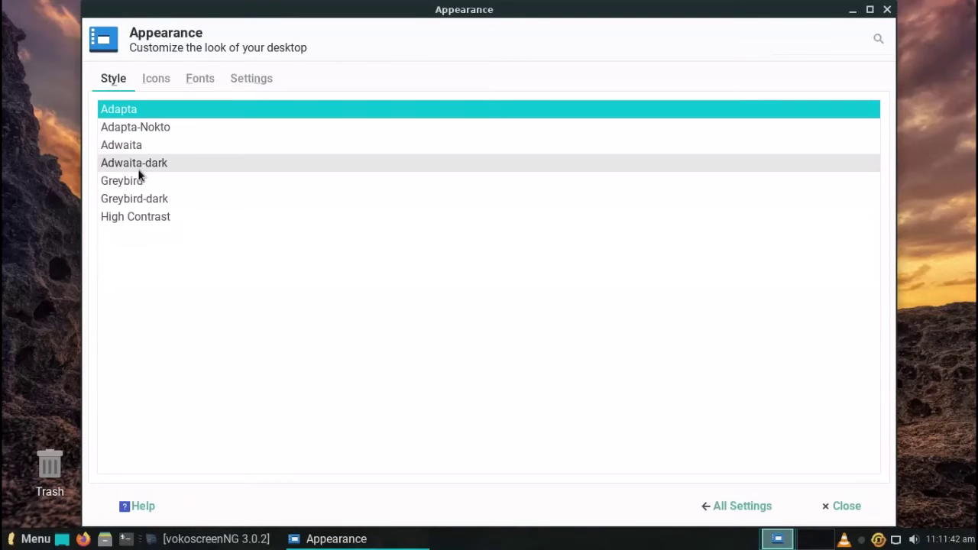
left_click(138, 169)
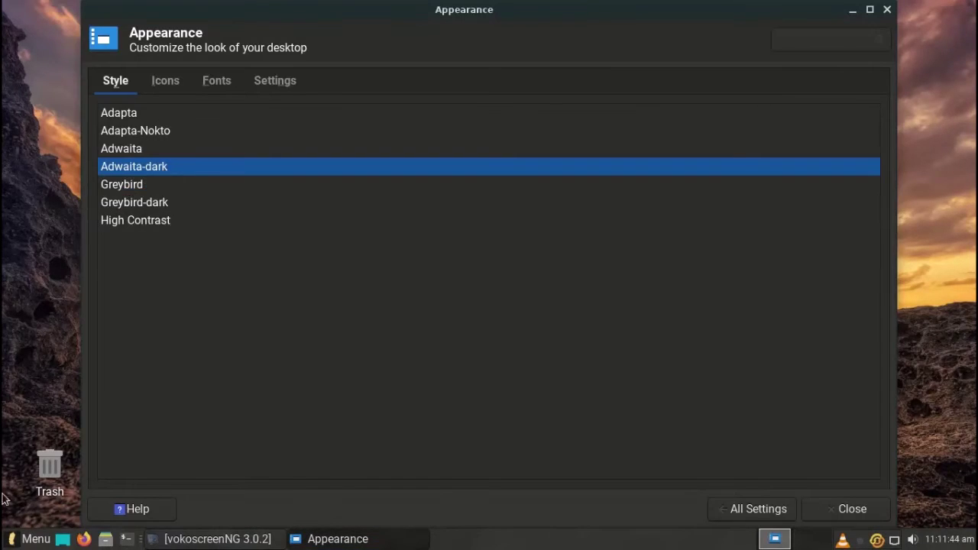
left_click(16, 539)
left_click(496, 319)
left_click(887, 9)
Set the purple and blue flower petals wallpaper as the desktop background, and arrange the desktop icons.
right_click(466, 72)
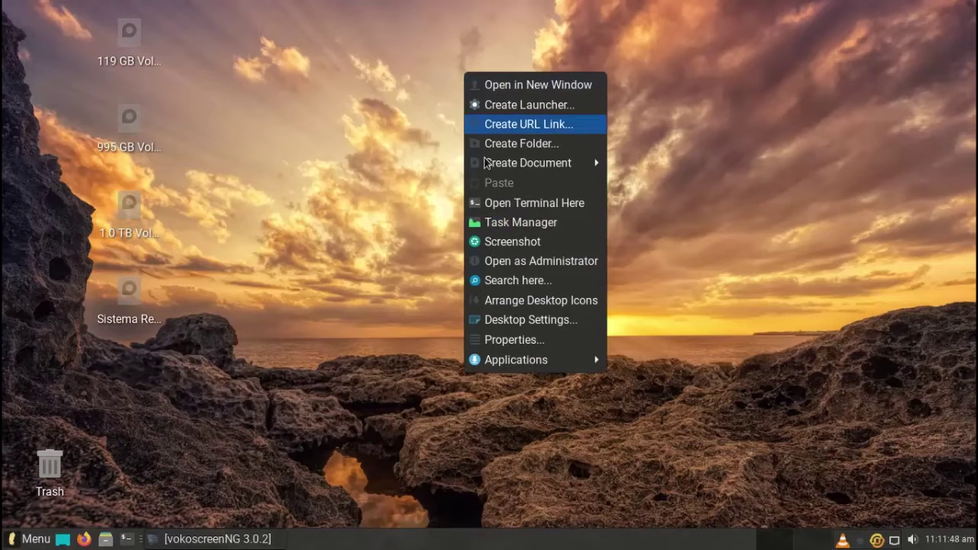
left_click(489, 320)
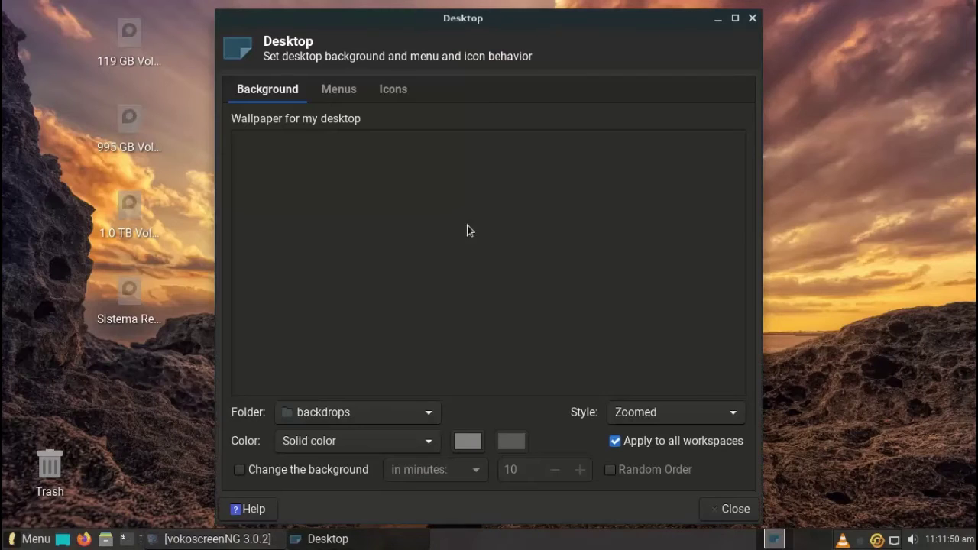
left_click(554, 172)
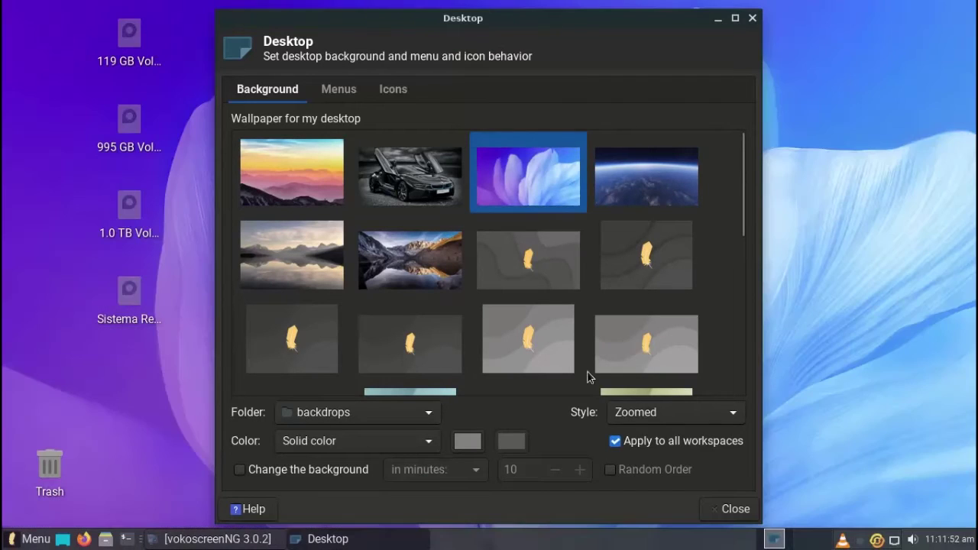
left_click(728, 512)
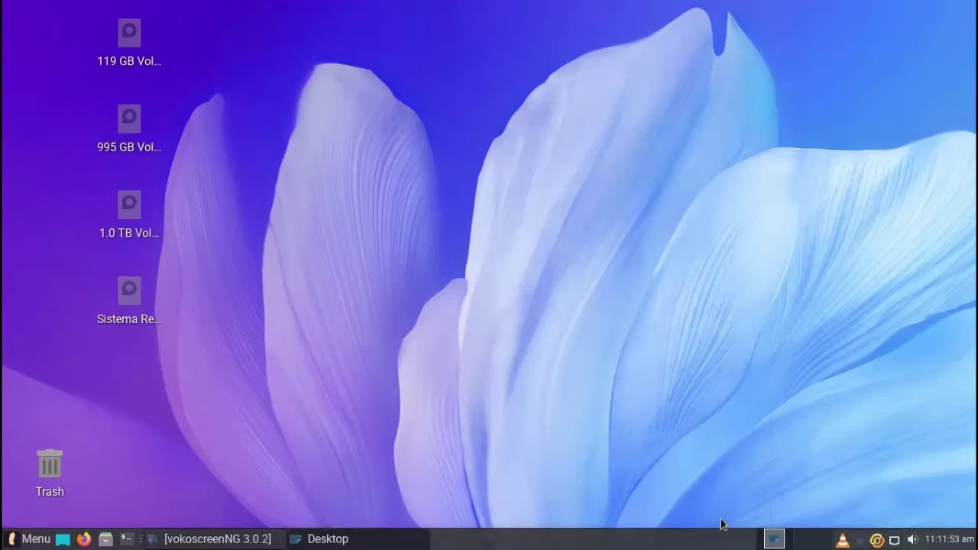
right_click(319, 132)
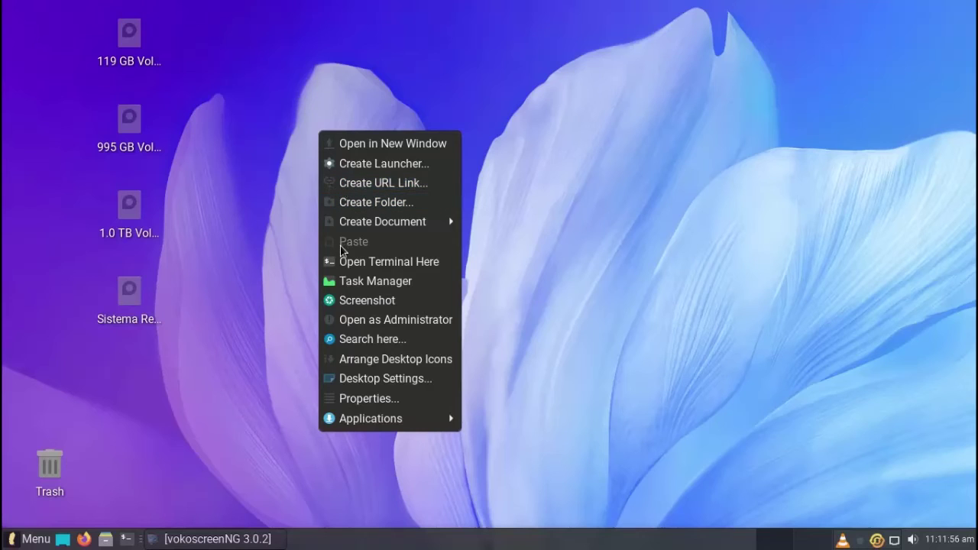
left_click(332, 359)
Open the Desktop settings and review the options for desktop menus and icons.
right_click(199, 99)
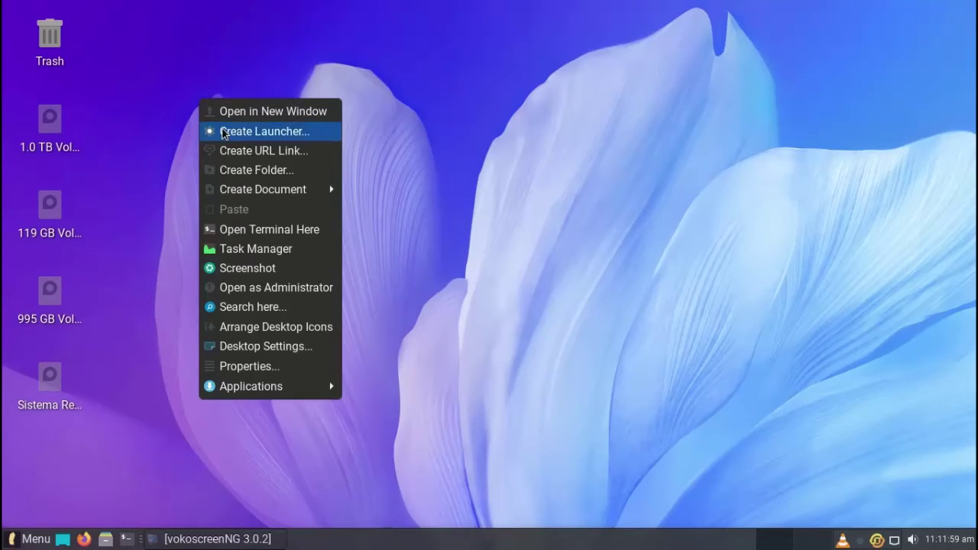
left_click(257, 348)
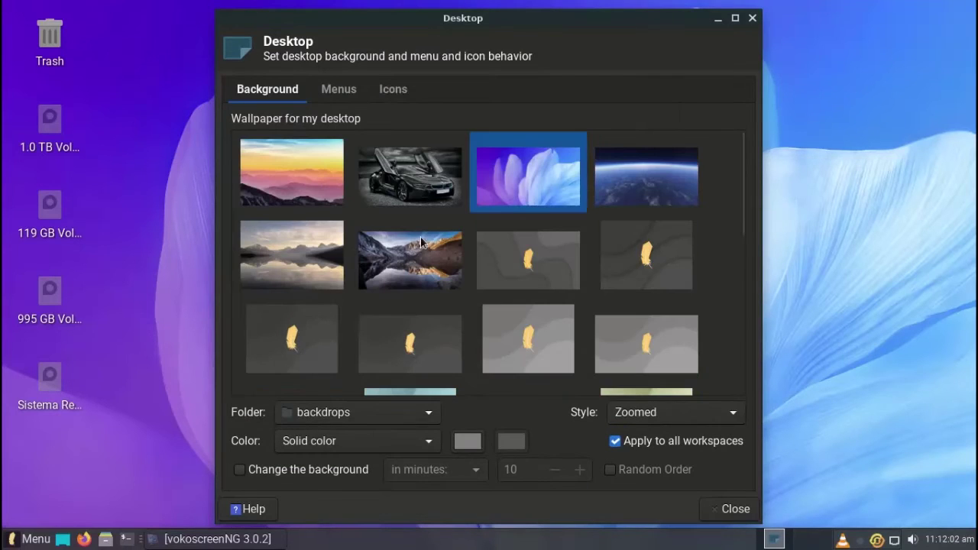
left_click(327, 88)
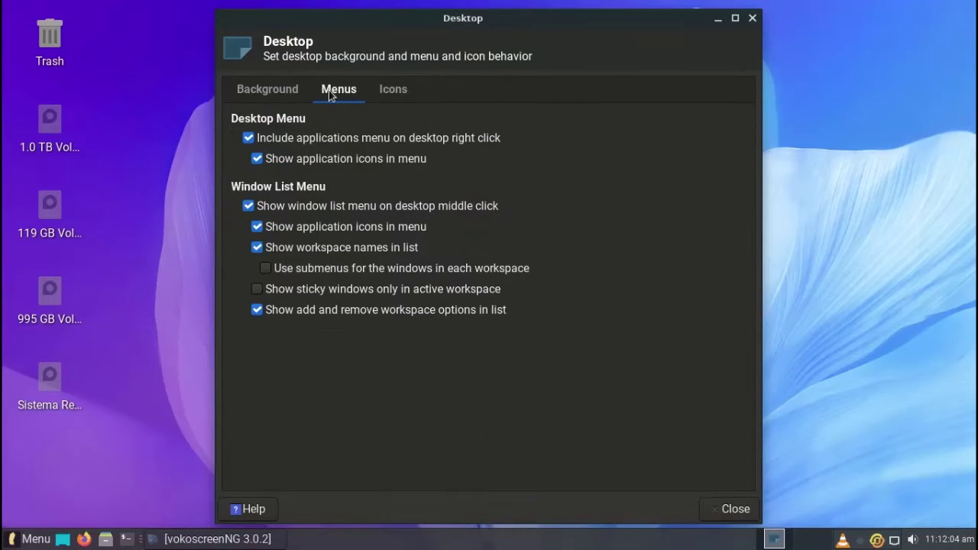
left_click(389, 91)
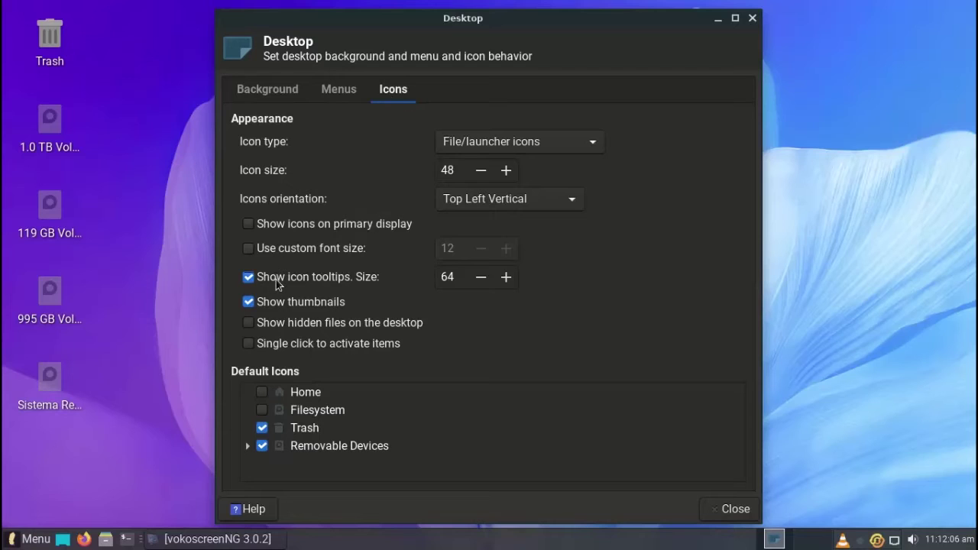
Turn off icon tooltips and thumbnails, show only Home and Filesystem as default desktop icons, and close the Desktop settings.
left_click(262, 428)
left_click(262, 446)
left_click(262, 392)
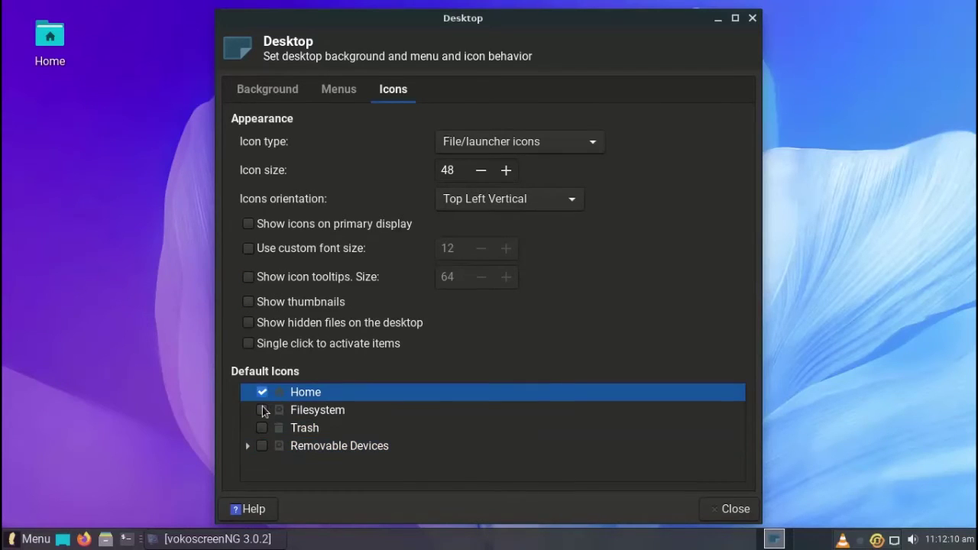
left_click(262, 411)
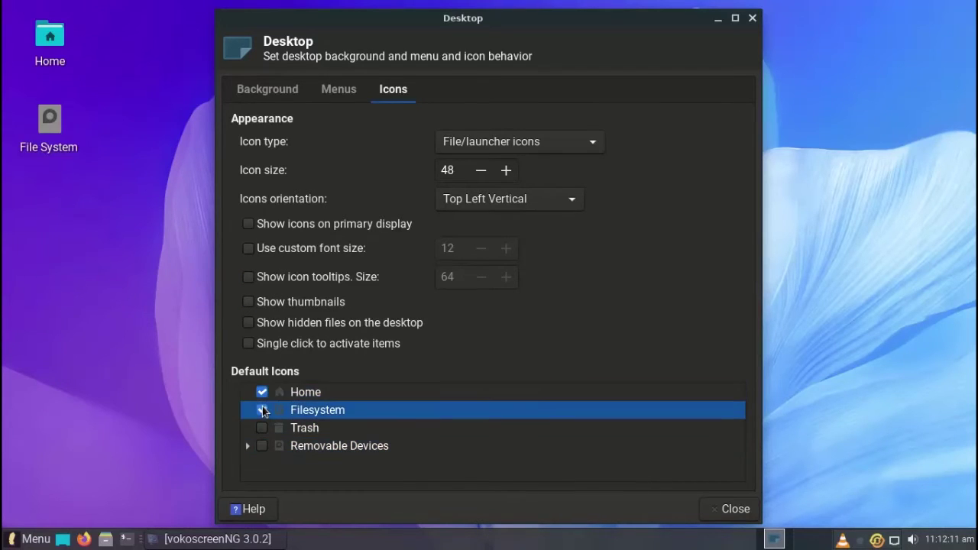
left_click(347, 91)
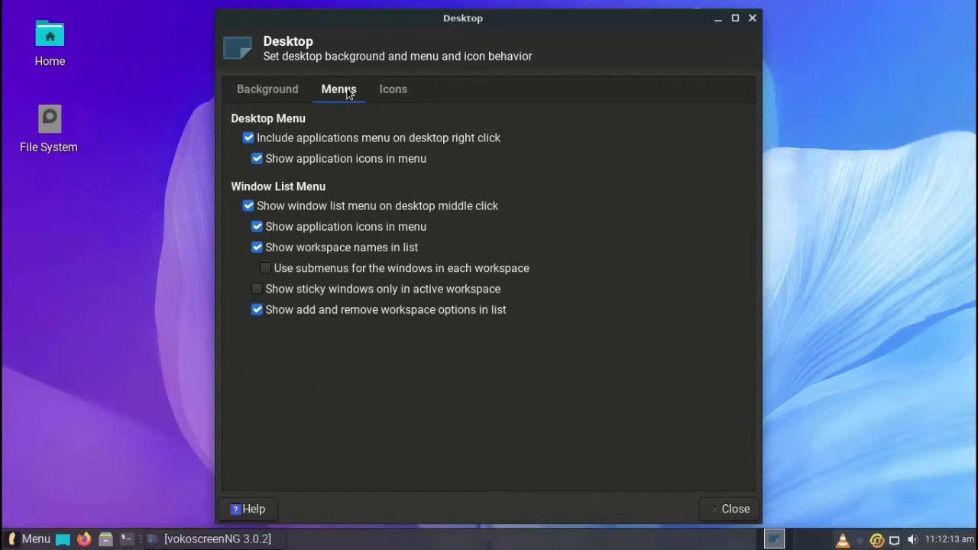
left_click(752, 19)
Open the preferences of the desktop panel and set its row size to 41 pixels.
right_click(413, 539)
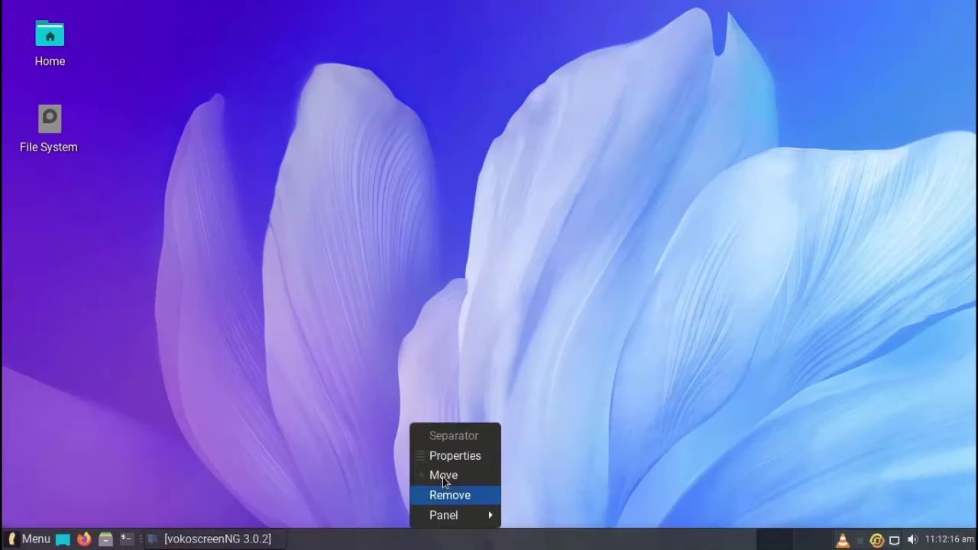
mouse_move(449, 517)
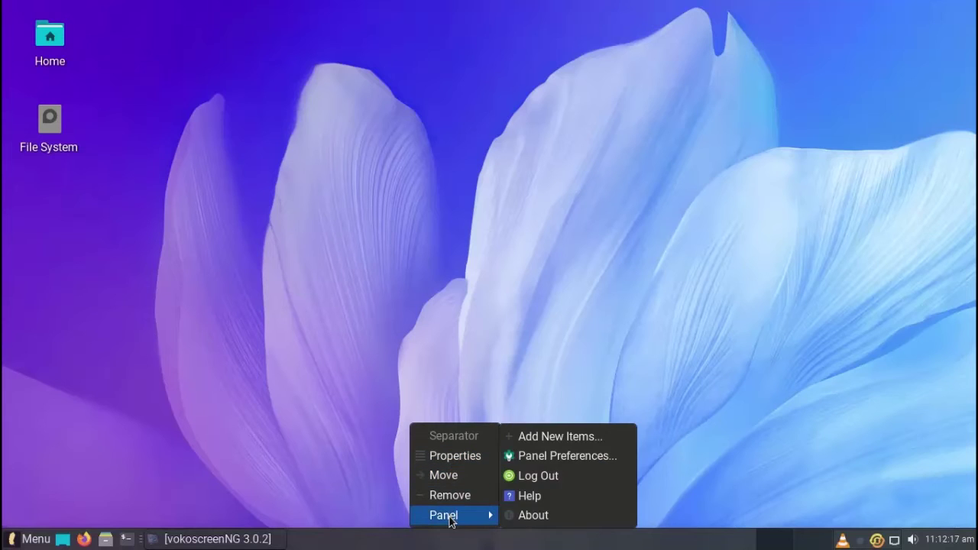
left_click(555, 459)
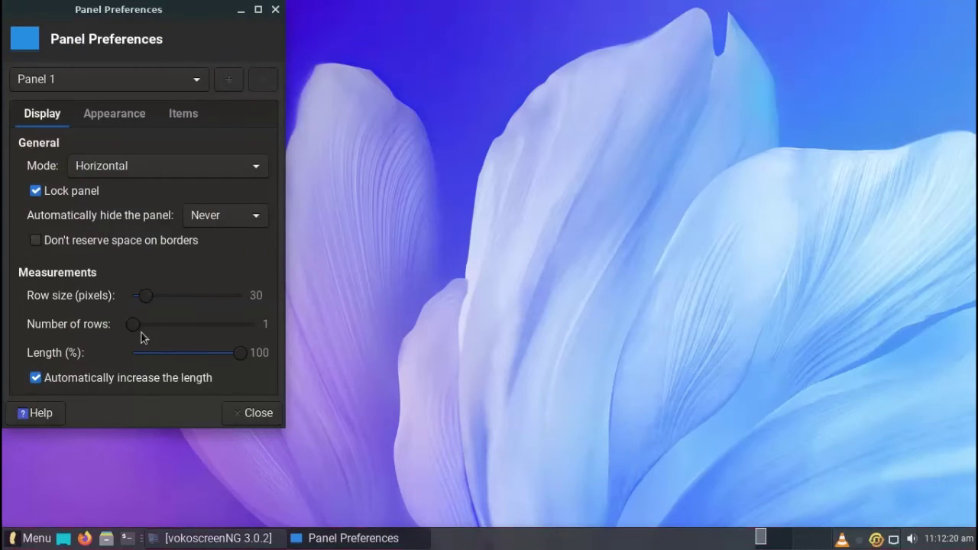
left_click_drag(148, 299, 158, 303)
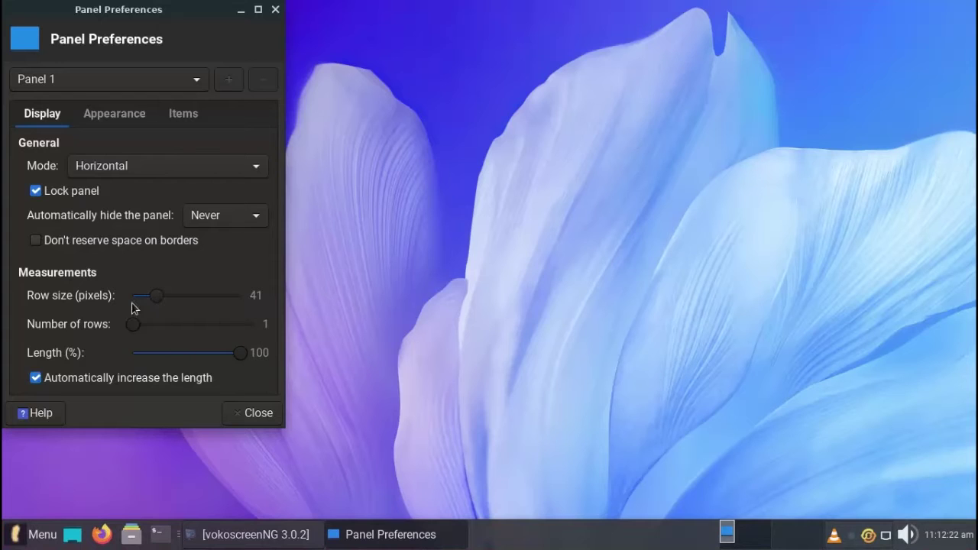
Lower the panel's Leave opacity to make it more transparent, and close the panel preferences.
left_click(97, 116)
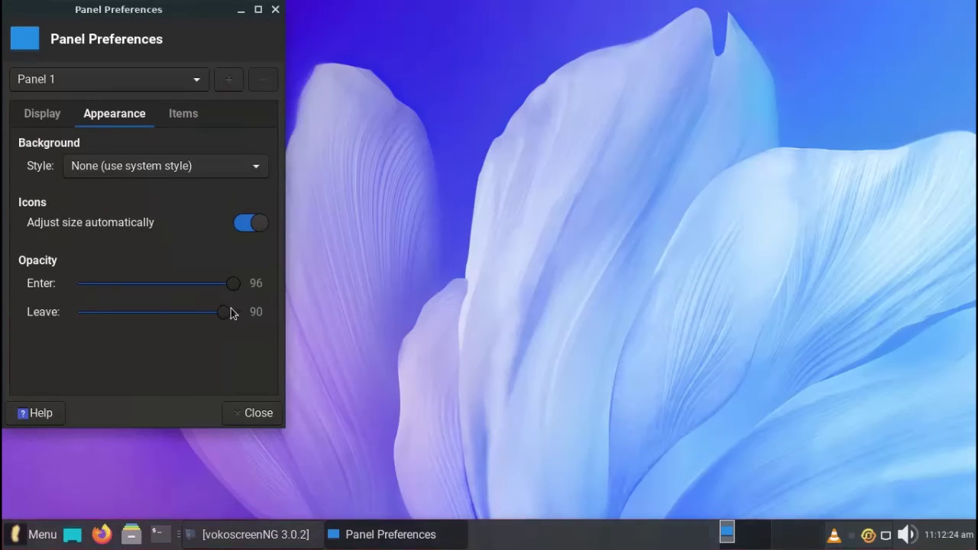
left_click_drag(231, 311, 176, 316)
left_click(252, 413)
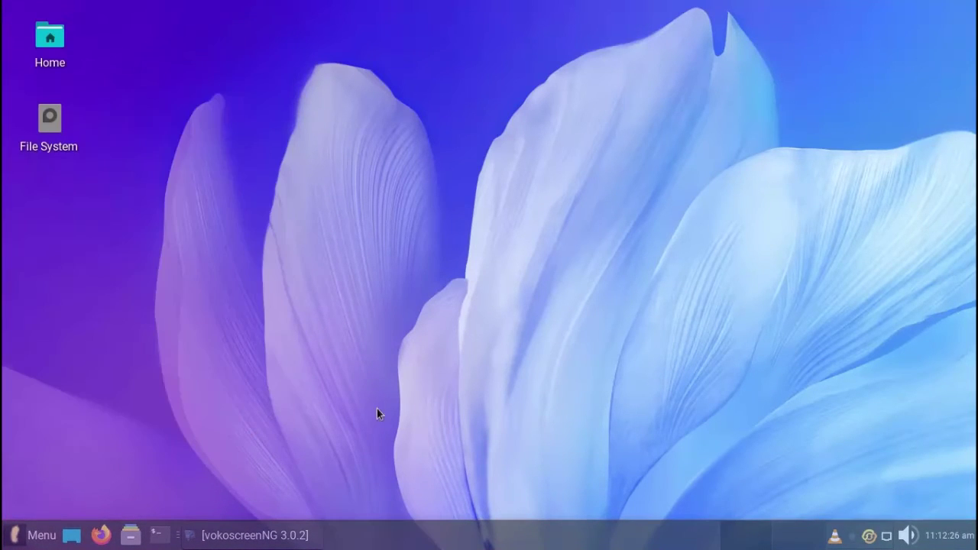
Open the Terminal Emulator from the System applications, move its window towards the middle of the desktop, and close it.
left_click(35, 534)
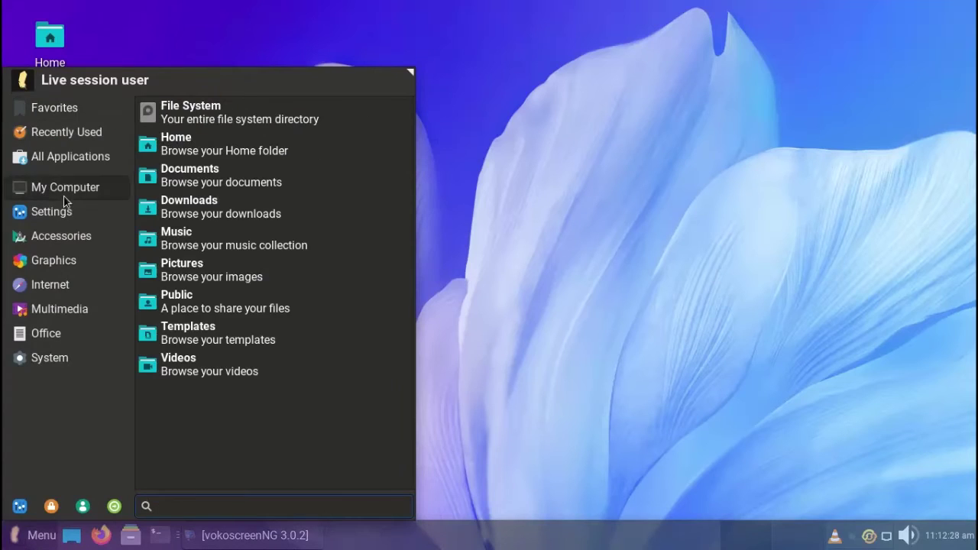
mouse_move(43, 334)
mouse_move(42, 358)
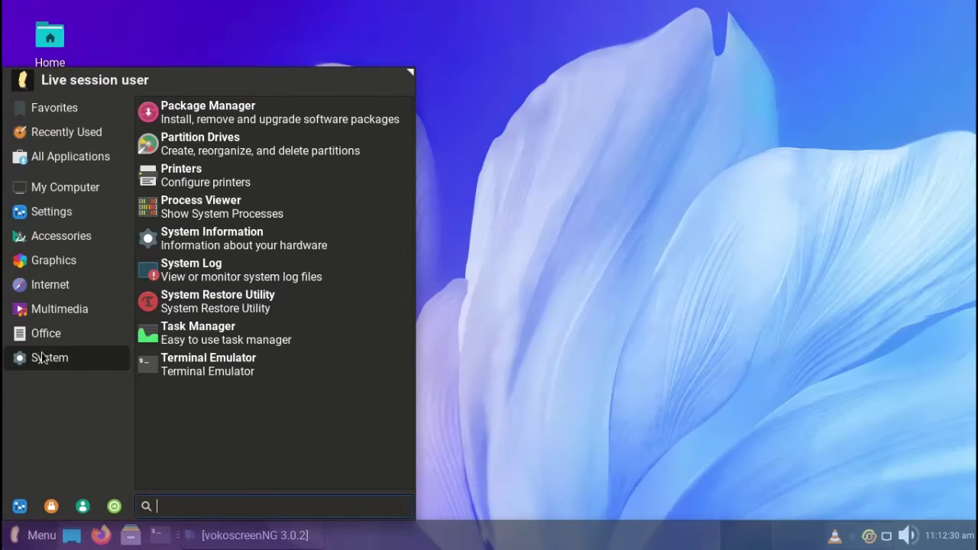
left_click(250, 357)
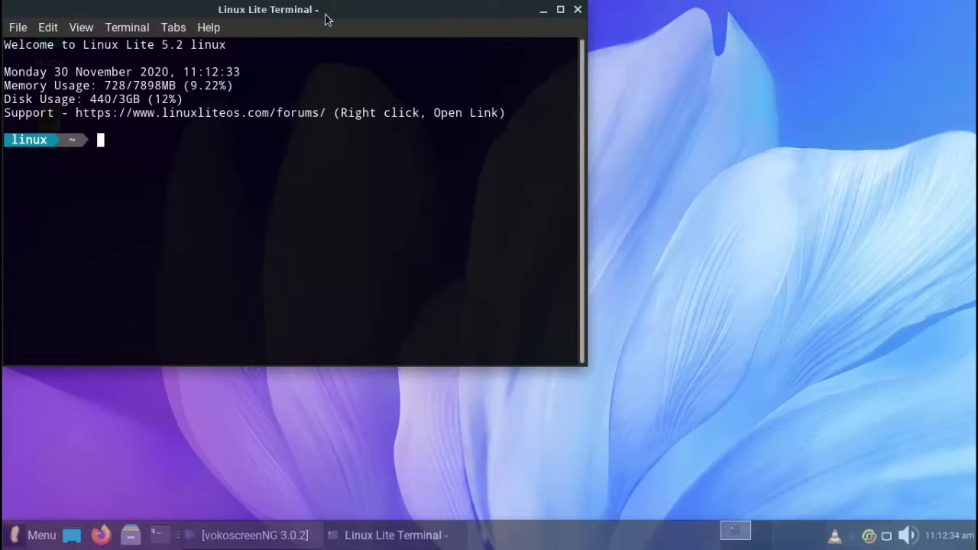
left_click_drag(325, 19, 472, 94)
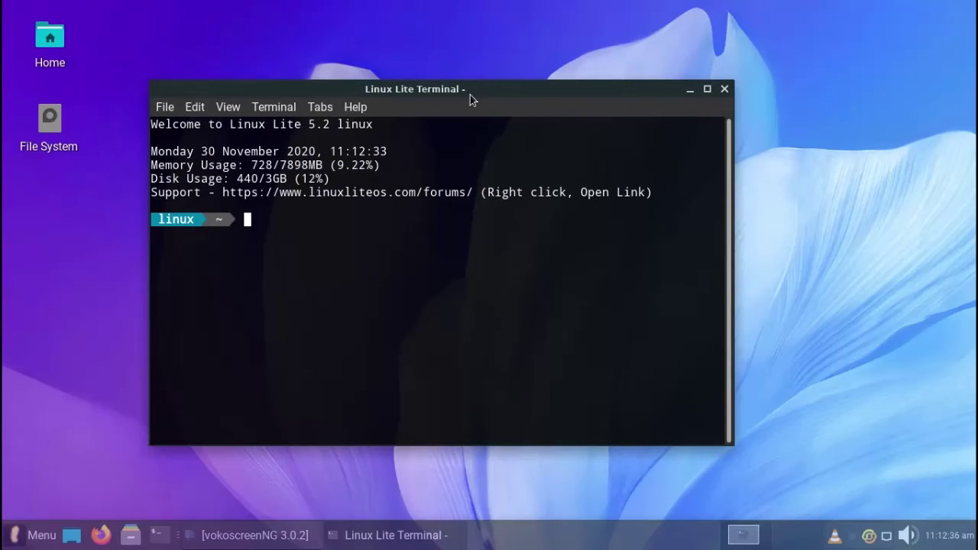
left_click(723, 89)
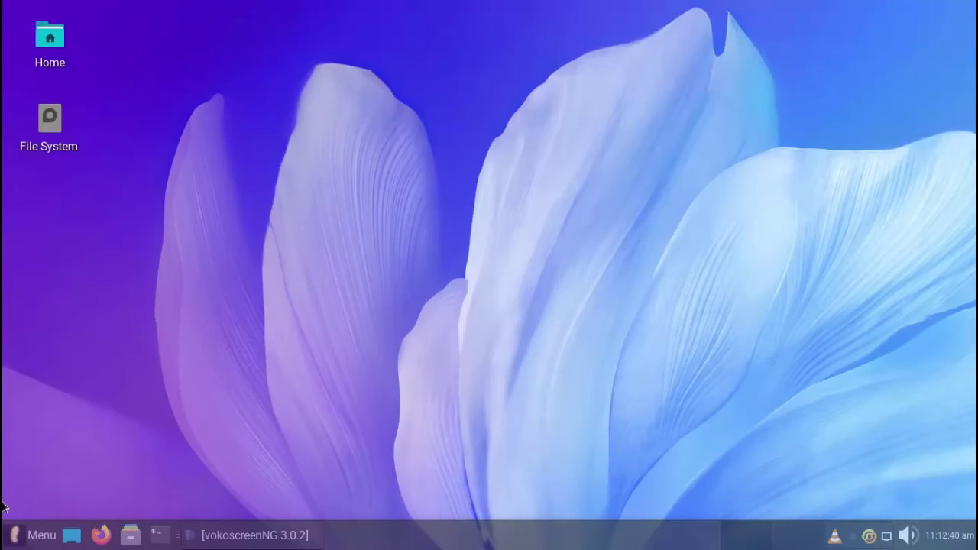
left_click(14, 535)
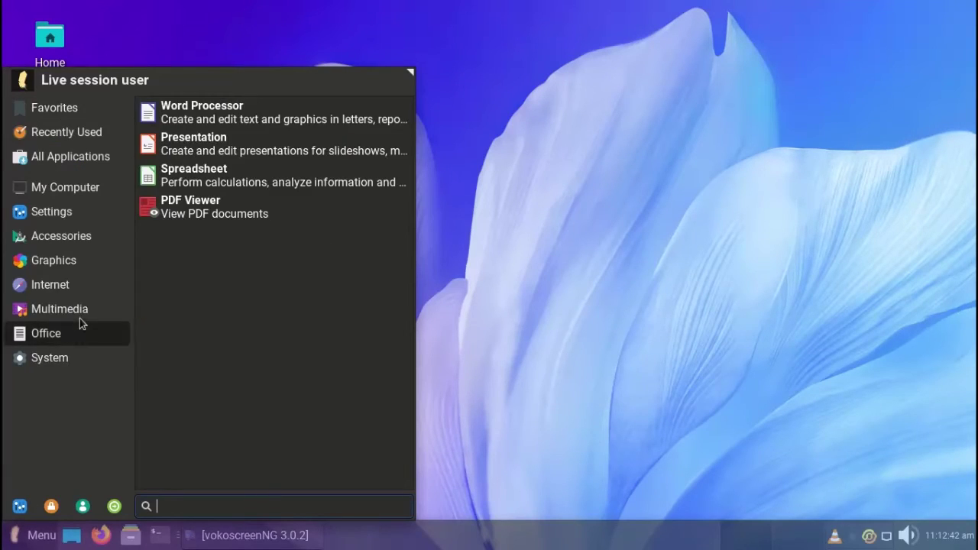
mouse_move(41, 355)
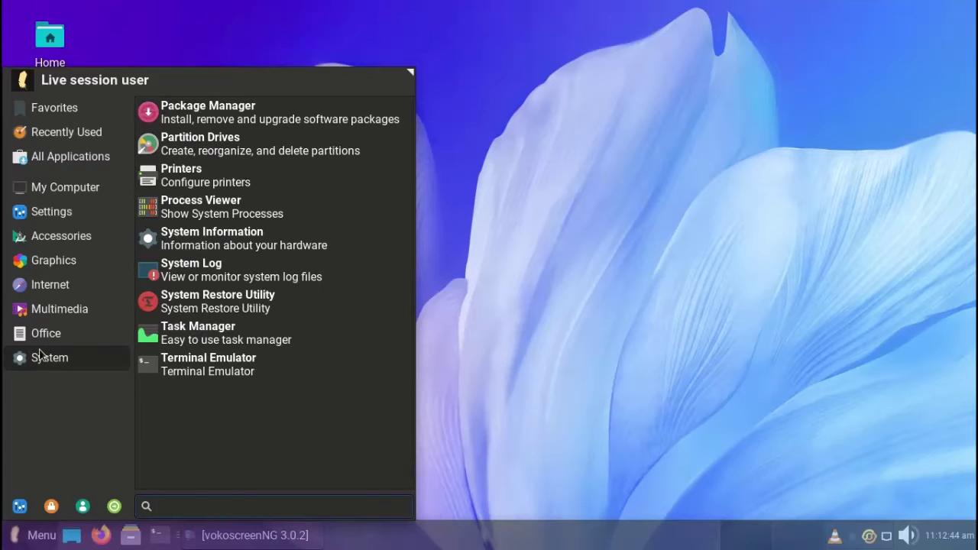
mouse_move(114, 334)
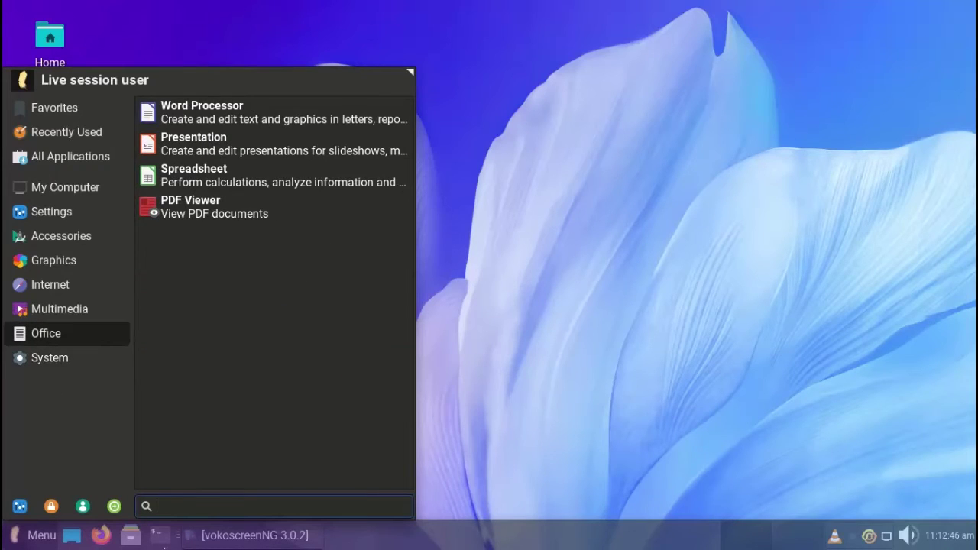
left_click(609, 357)
left_click(252, 535)
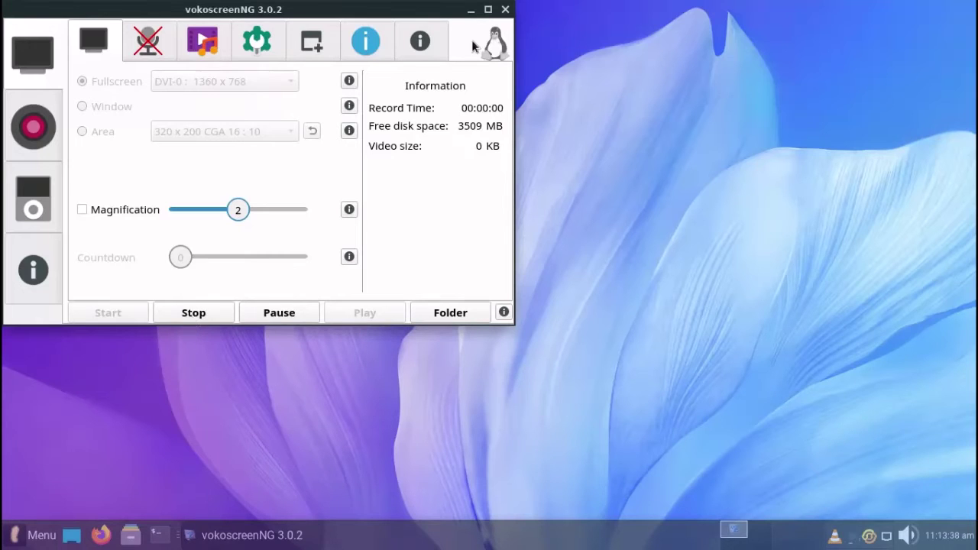
left_click(471, 9)
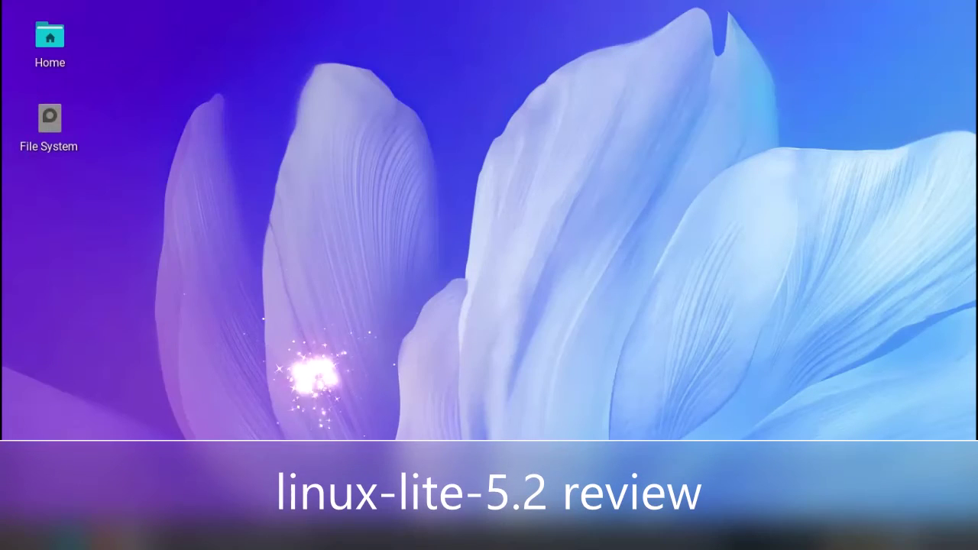
Open System Information from the System applications, move its window towards the middle of the desktop, and review the computer summary.
left_click(19, 540)
mouse_move(50, 357)
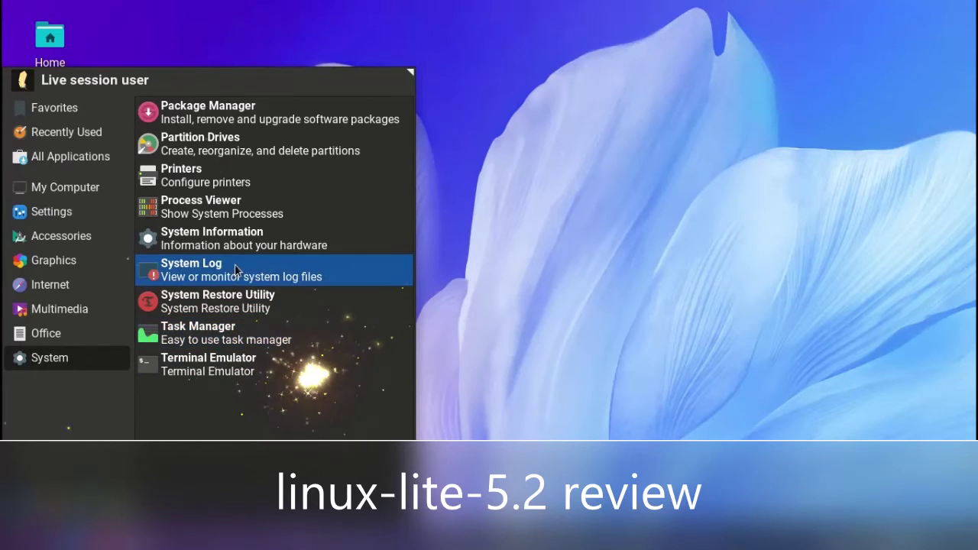
left_click(233, 238)
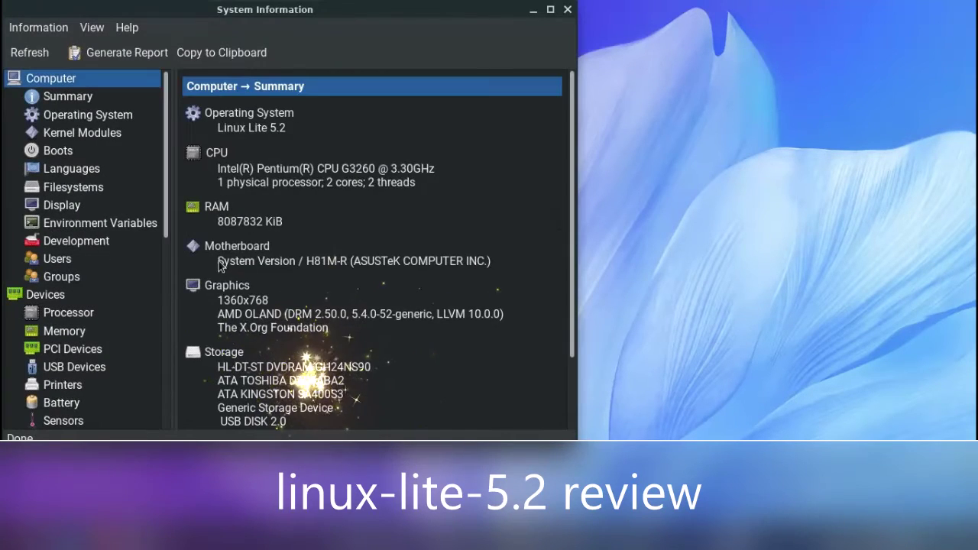
left_click_drag(367, 30, 572, 61)
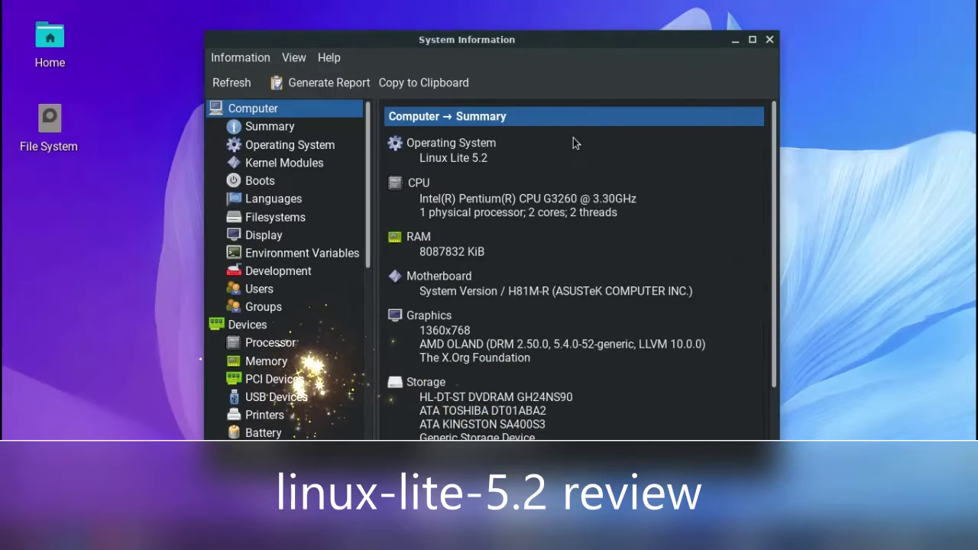
scroll(574, 145, "down", 2)
Examine the Operating System, Boots, Languages and Filesystems pages in System Information.
left_click(279, 145)
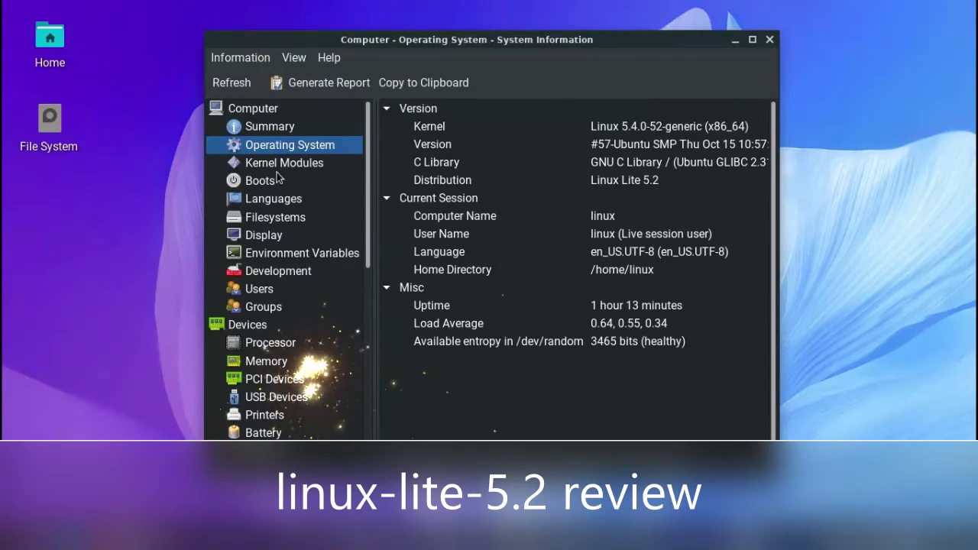
left_click(279, 181)
left_click(274, 201)
left_click(267, 219)
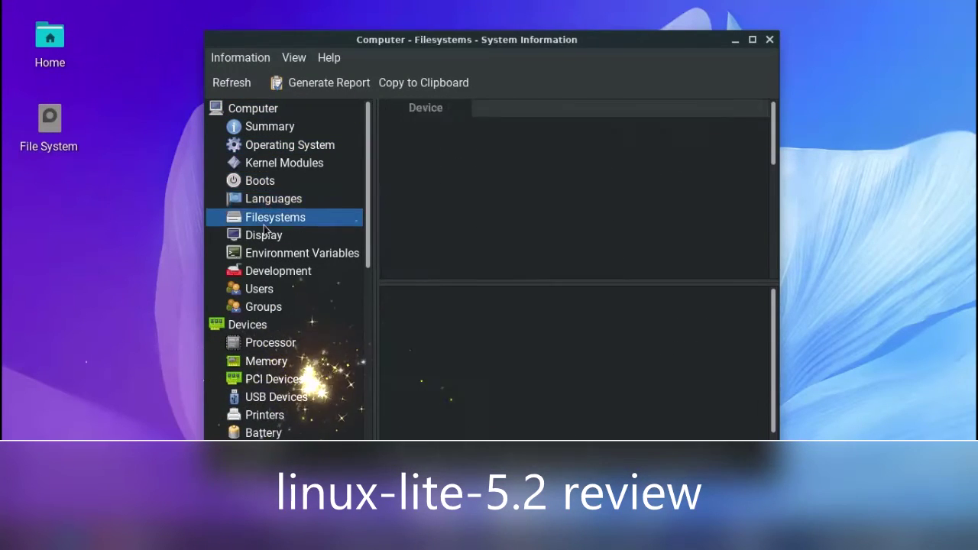
Examine the USB Devices, Memory and PCI Devices pages of the Devices section.
scroll(275, 248, "down", 3)
scroll(277, 250, "down", 3)
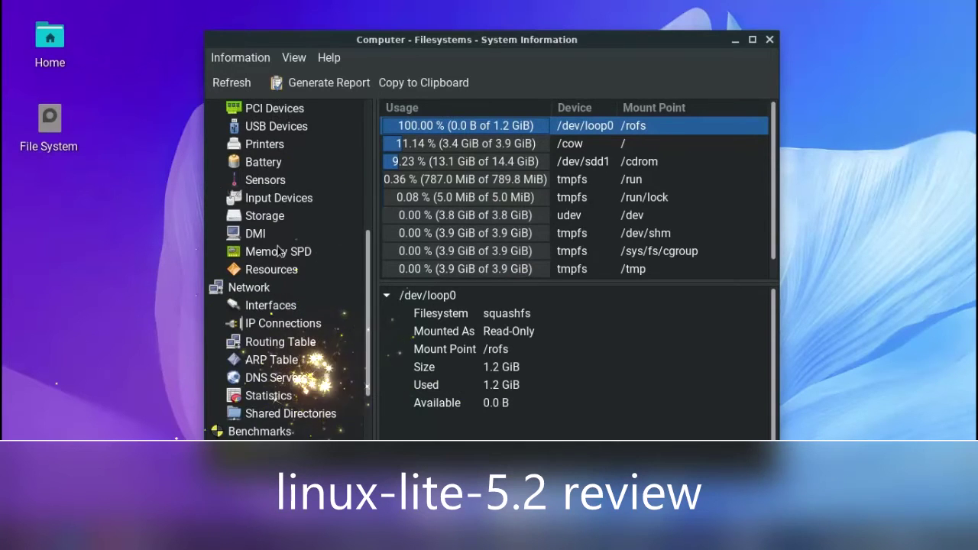
scroll(288, 234, "up", 3)
left_click(288, 187)
left_click(288, 217)
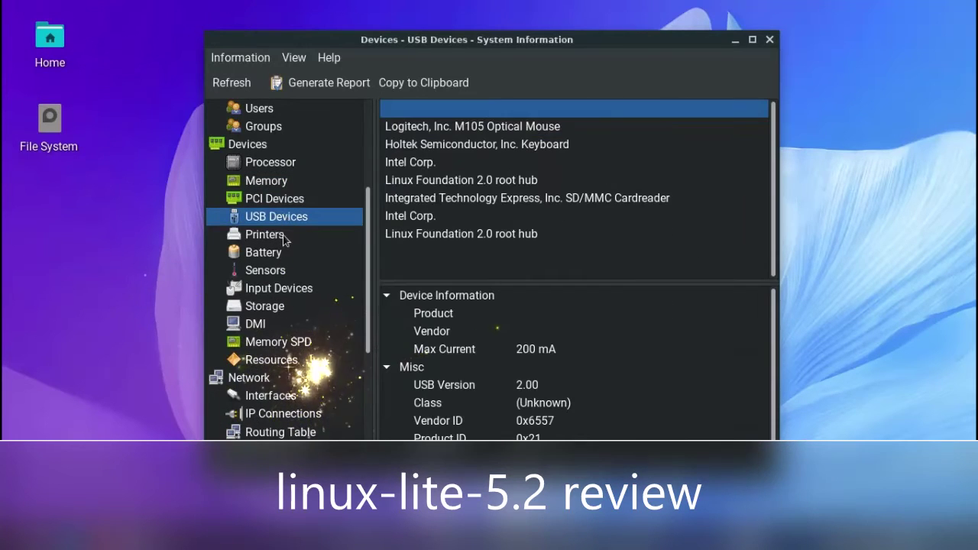
left_click(260, 183)
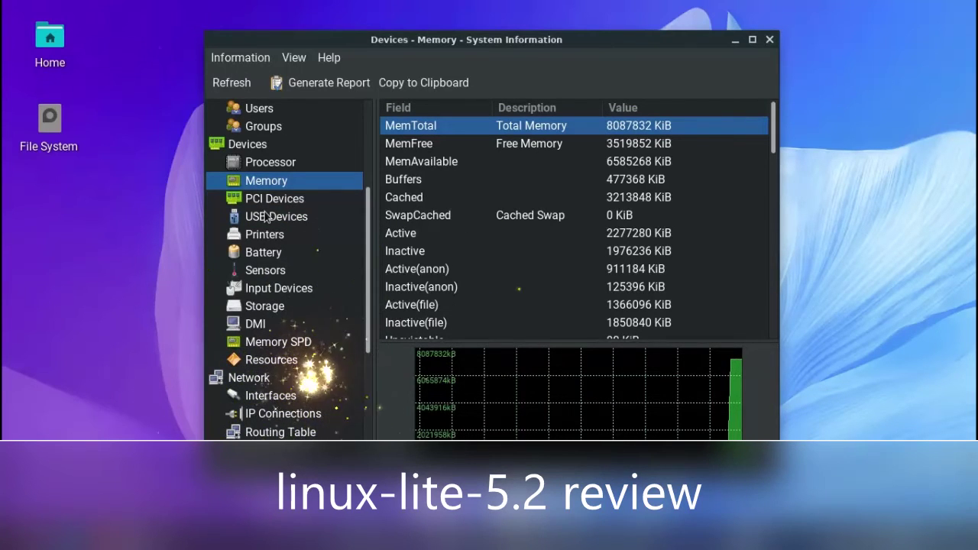
left_click(270, 202)
Run the GPU Drawing benchmark, close its Line Drawing window, and close System Information.
scroll(275, 229, "down", 6)
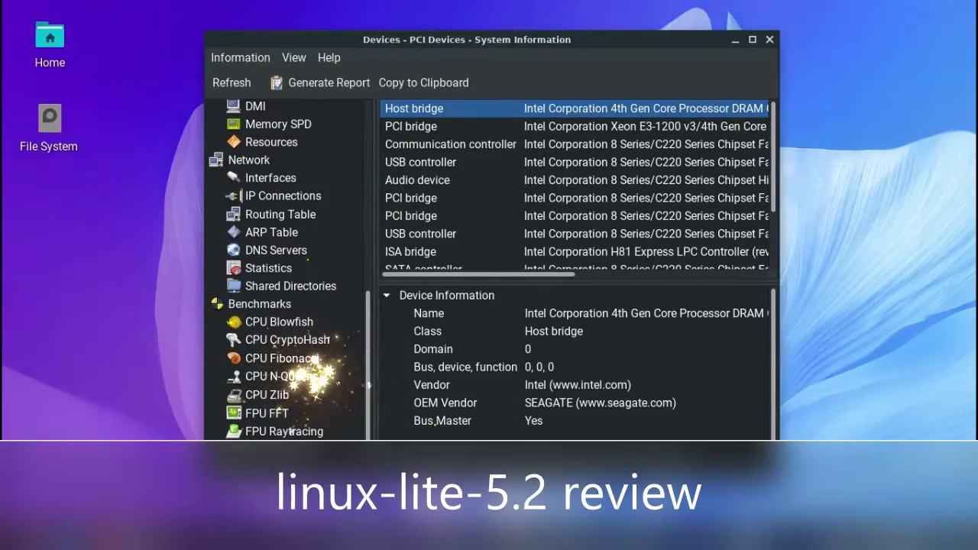
left_click(275, 449)
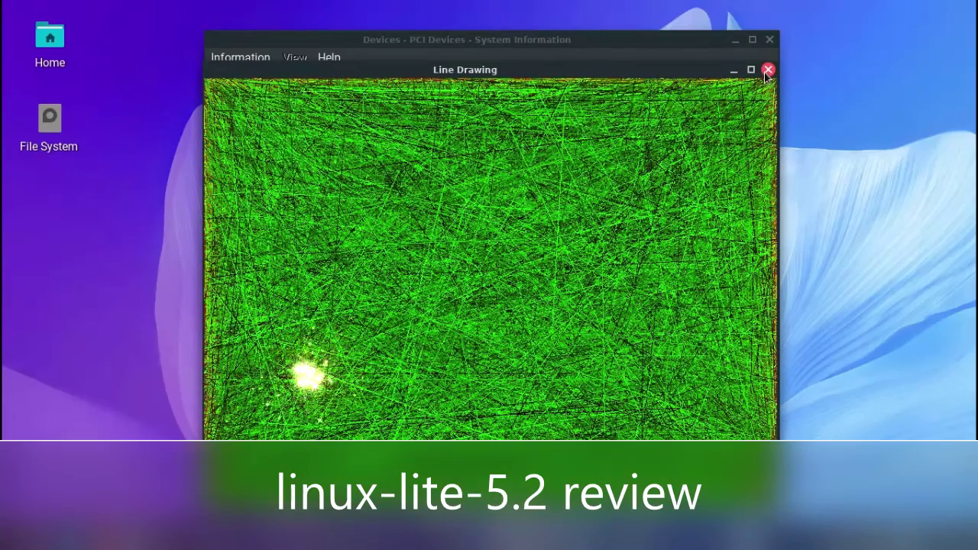
left_click(768, 70)
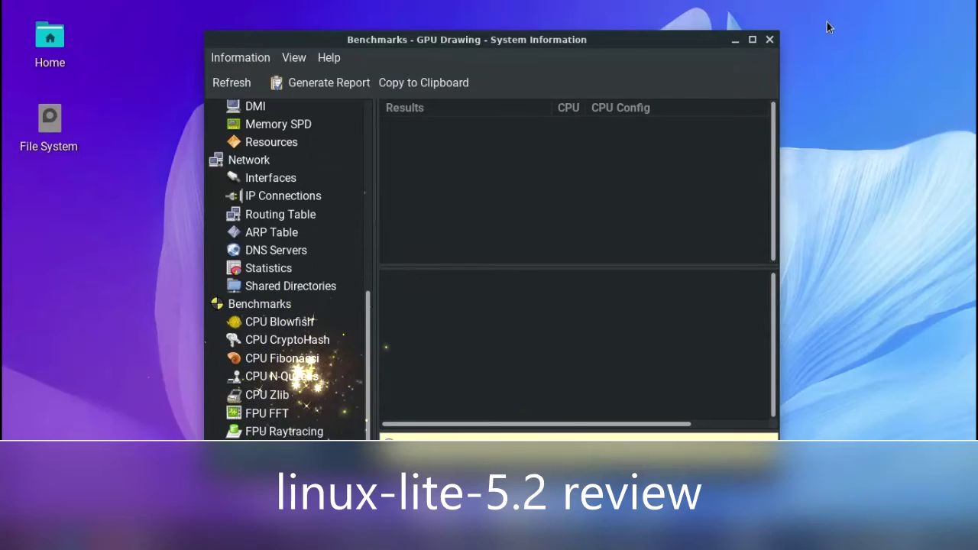
left_click(770, 39)
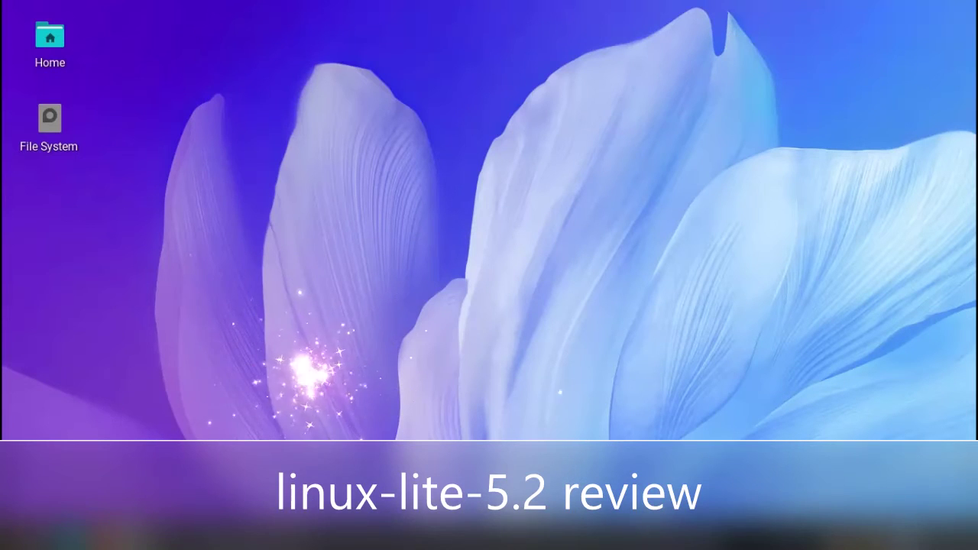
Open the Calculator from the Accessories applications.
left_click(13, 539)
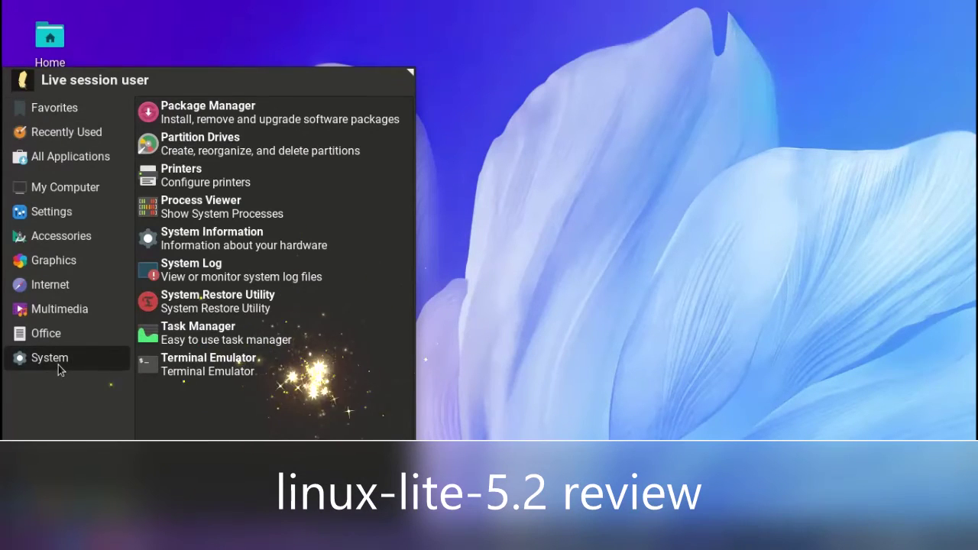
mouse_move(55, 342)
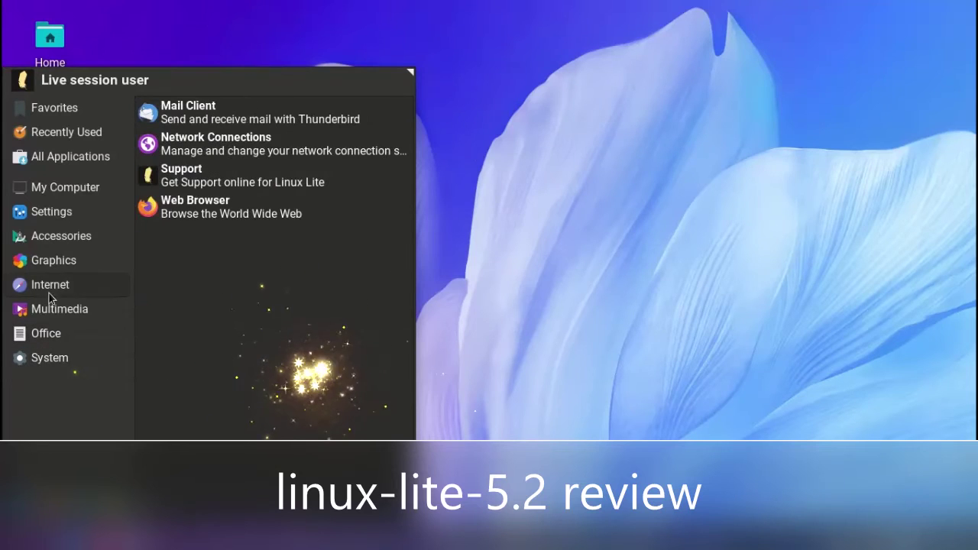
mouse_move(53, 263)
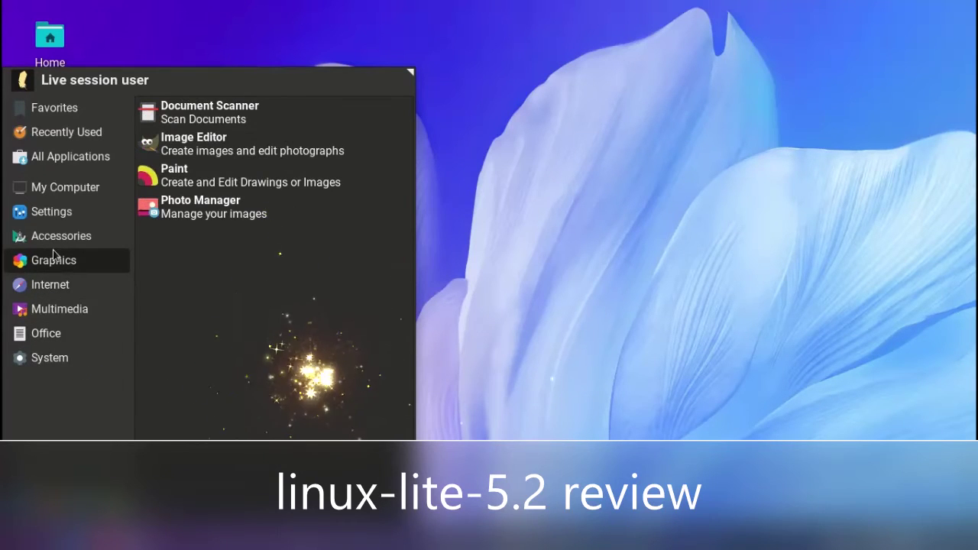
mouse_move(59, 233)
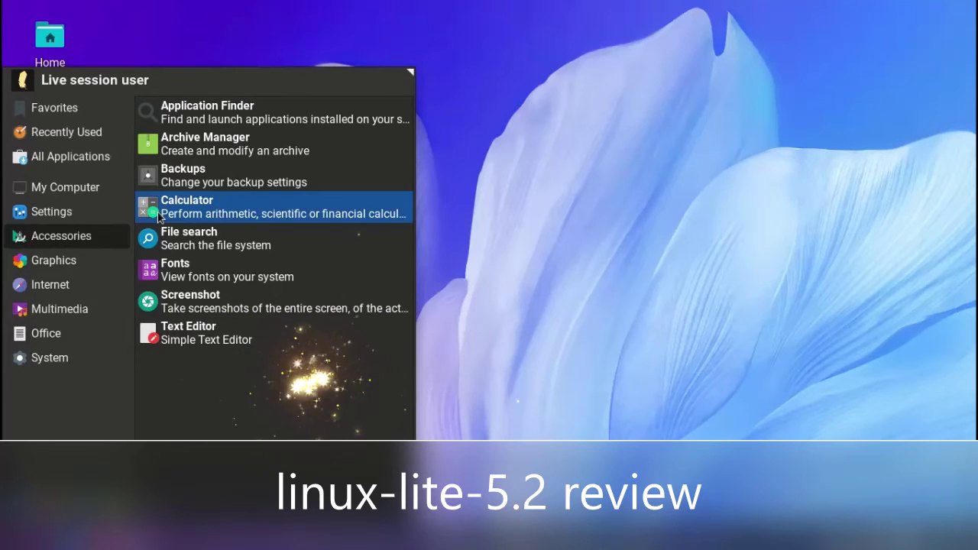
left_click(229, 206)
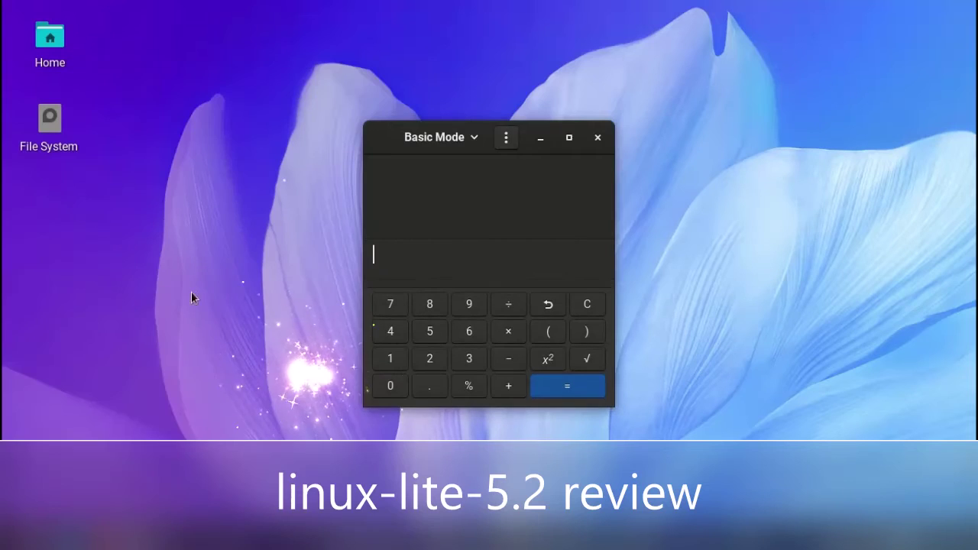
Evaluate 12 and the incomplete expression 12× in the calculator, move its window lower on the desktop, and close it.
left_click(390, 358)
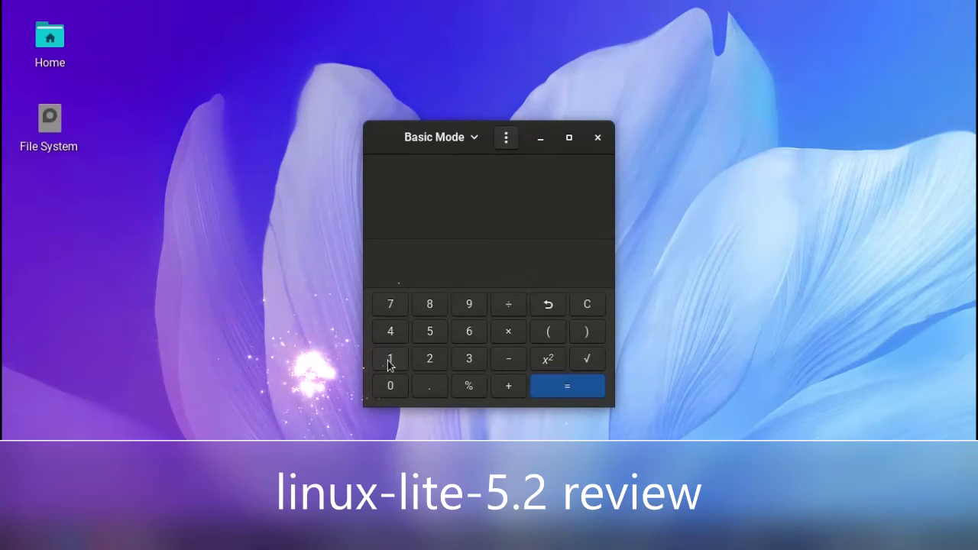
left_click(431, 365)
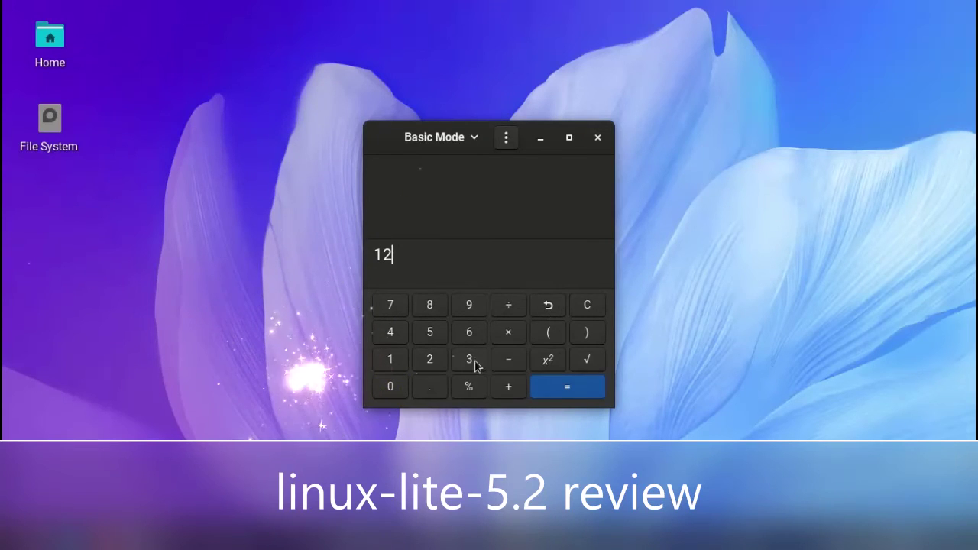
left_click(583, 395)
left_click(508, 331)
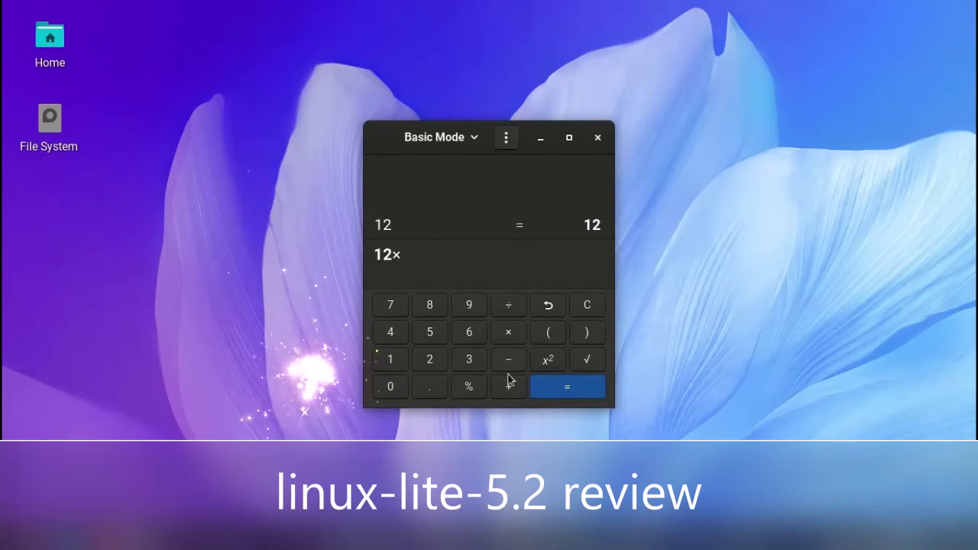
left_click(543, 396)
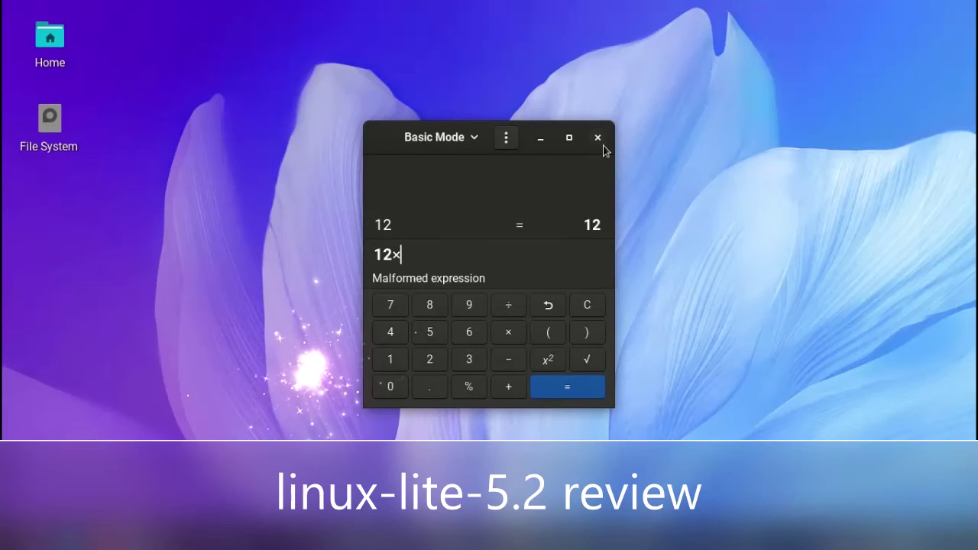
left_click_drag(605, 151, 191, 331)
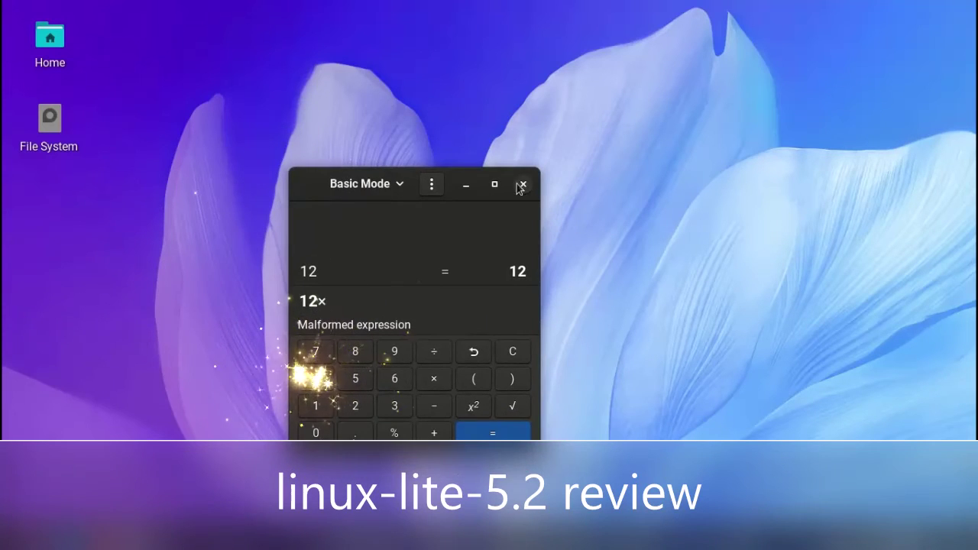
left_click(520, 185)
Open Backups from the Accessories applications and move its window towards the middle of the desktop.
key("super")
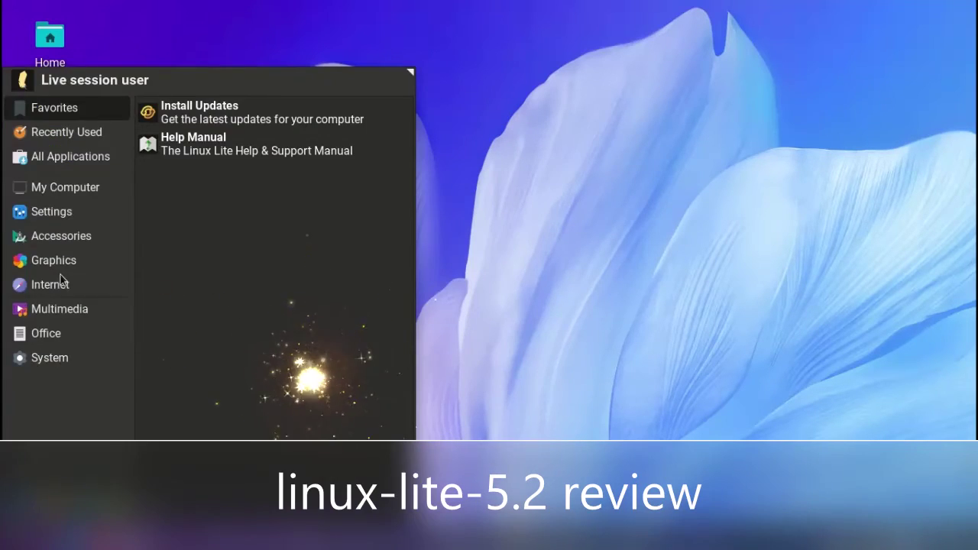
mouse_move(56, 247)
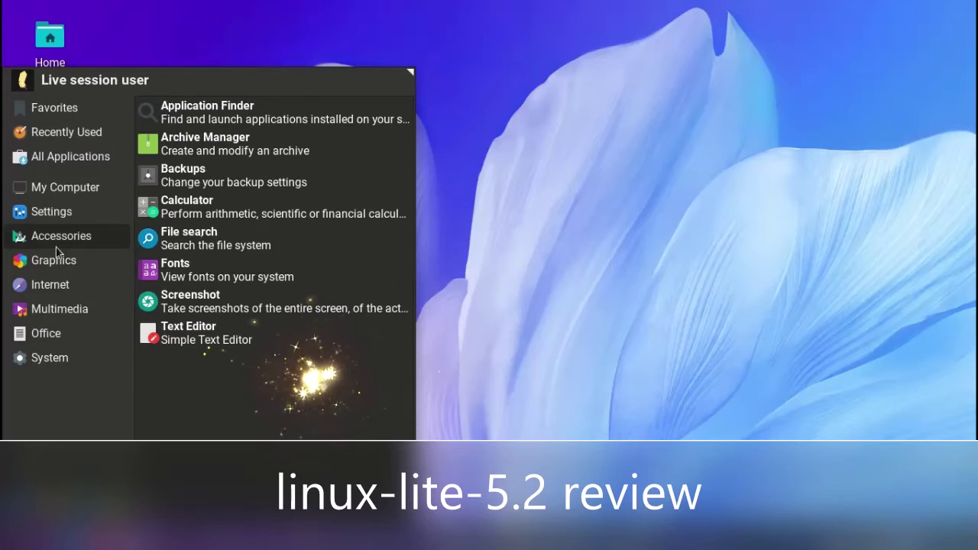
left_click(181, 177)
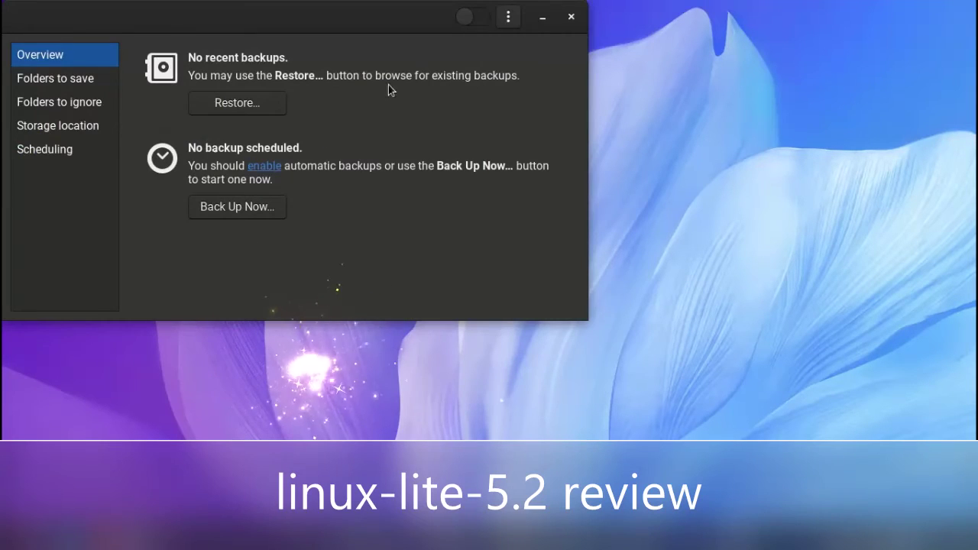
left_click_drag(395, 18, 567, 147)
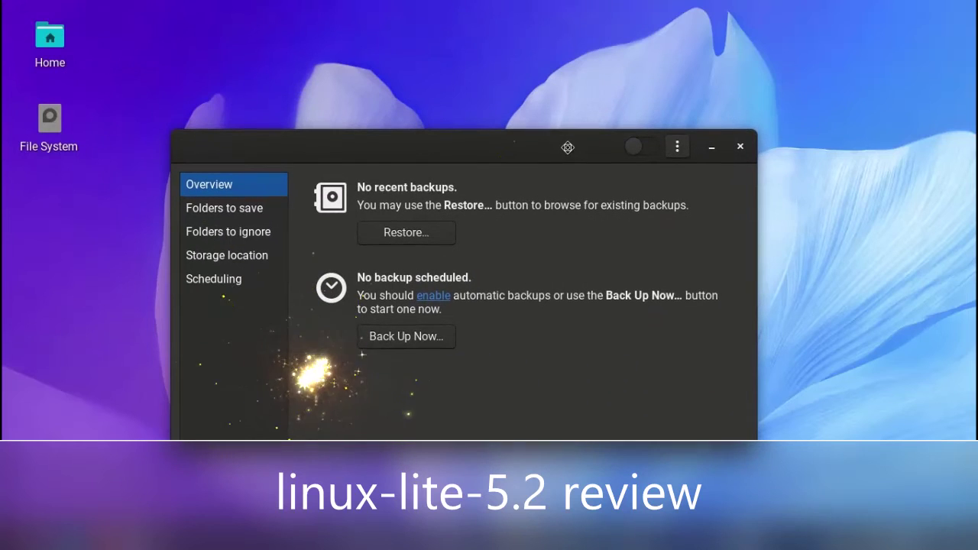
Try the Back Up Now option, return to the overview, and close Backups.
left_click(410, 338)
left_click(385, 162)
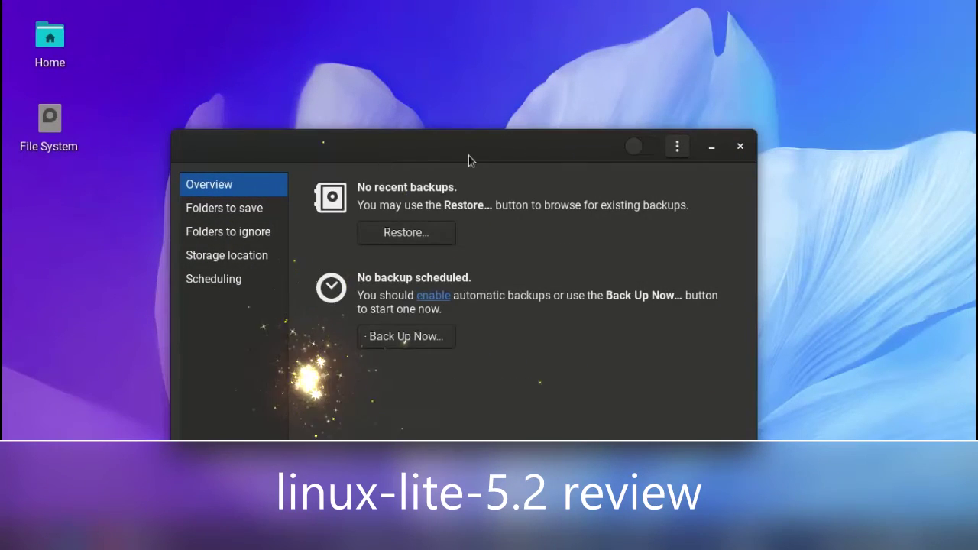
left_click(731, 150)
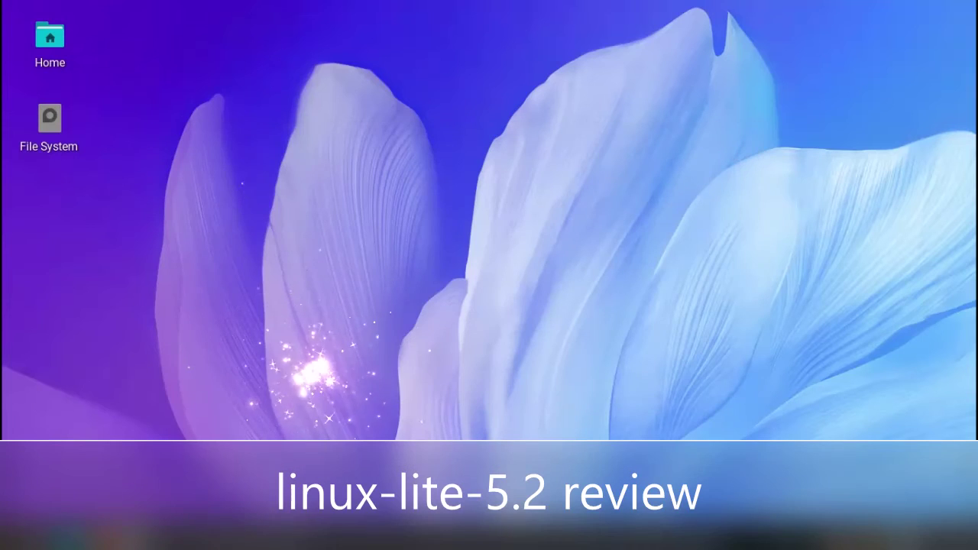
Examine the recently used applications and the list of all applications down to the entries around Keyboard and Lite Desktop.
key("super")
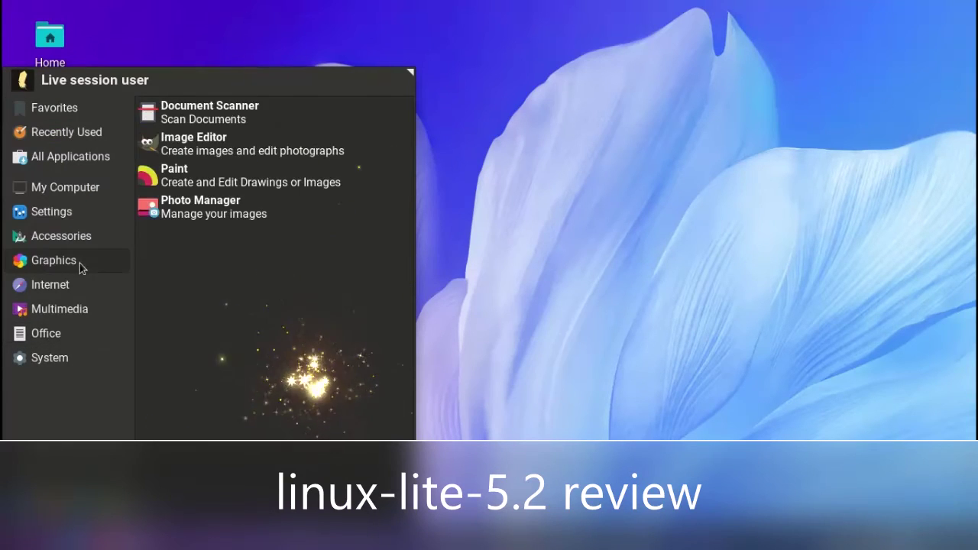
mouse_move(48, 156)
mouse_move(47, 132)
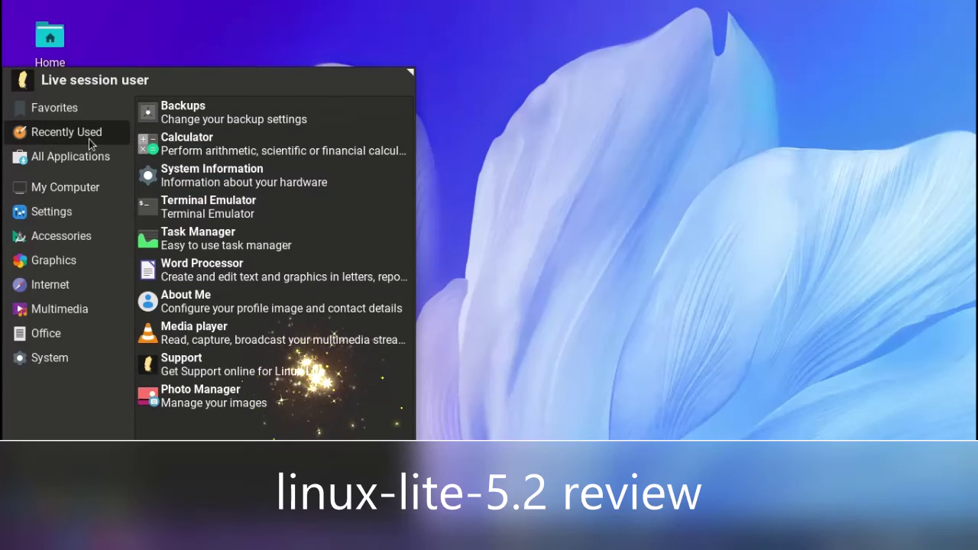
mouse_move(88, 157)
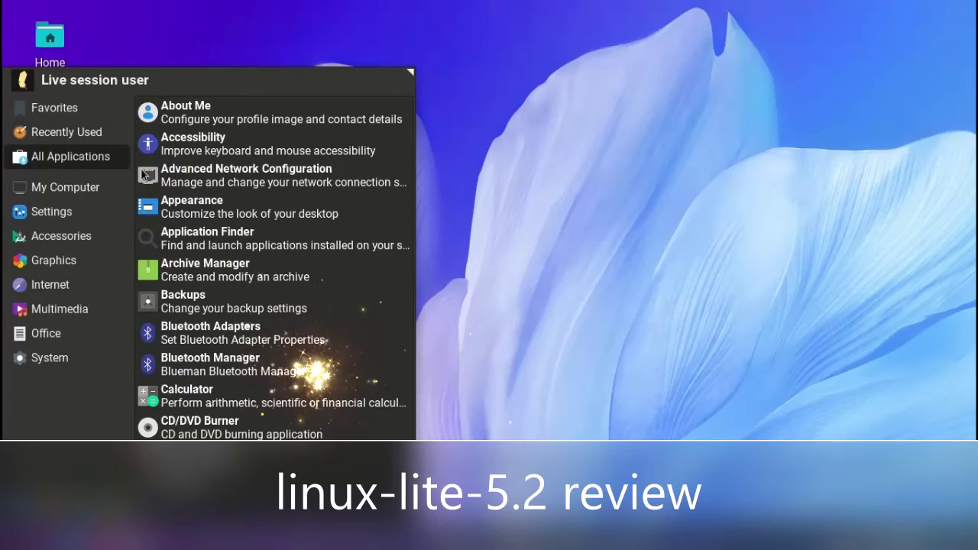
scroll(267, 246, "down", 1)
scroll(268, 246, "down", 2)
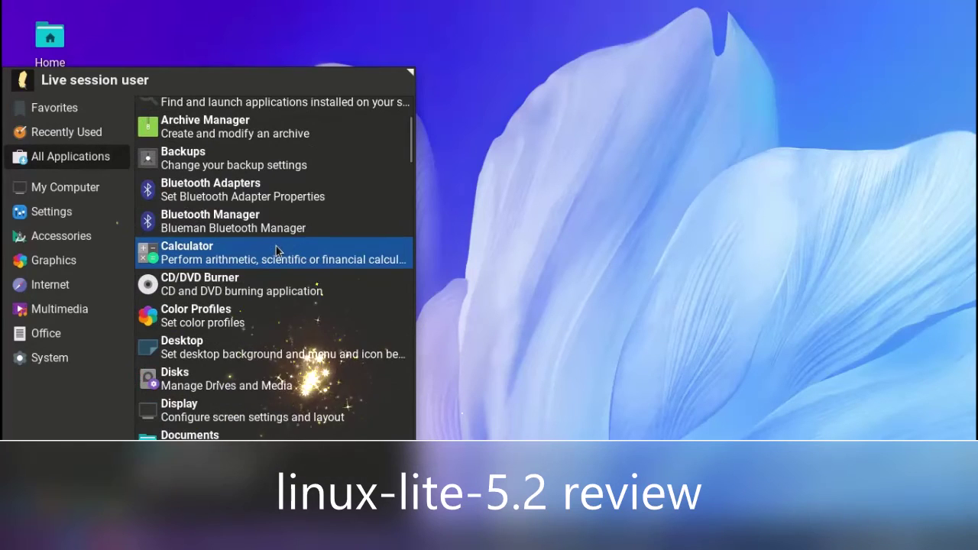
scroll(249, 321, "down", 4)
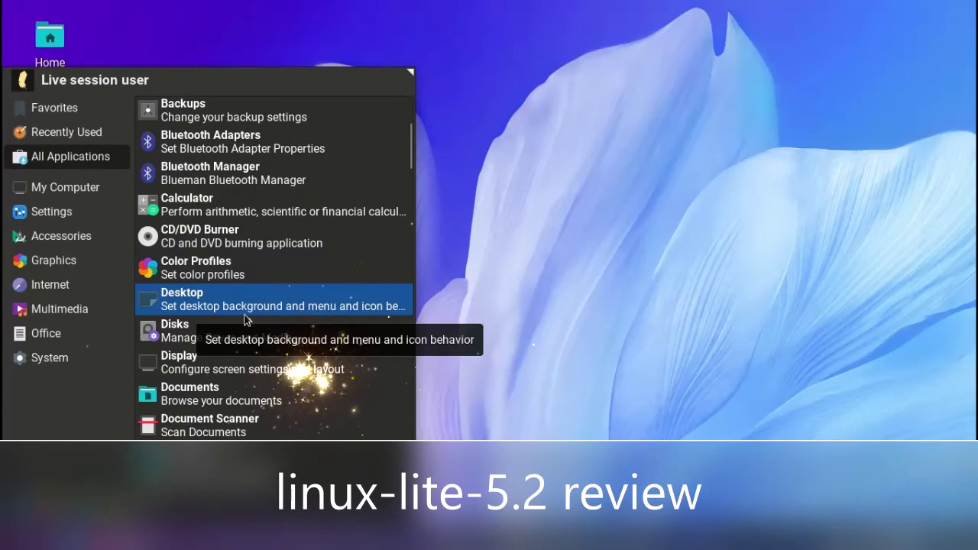
scroll(251, 319, "down", 6)
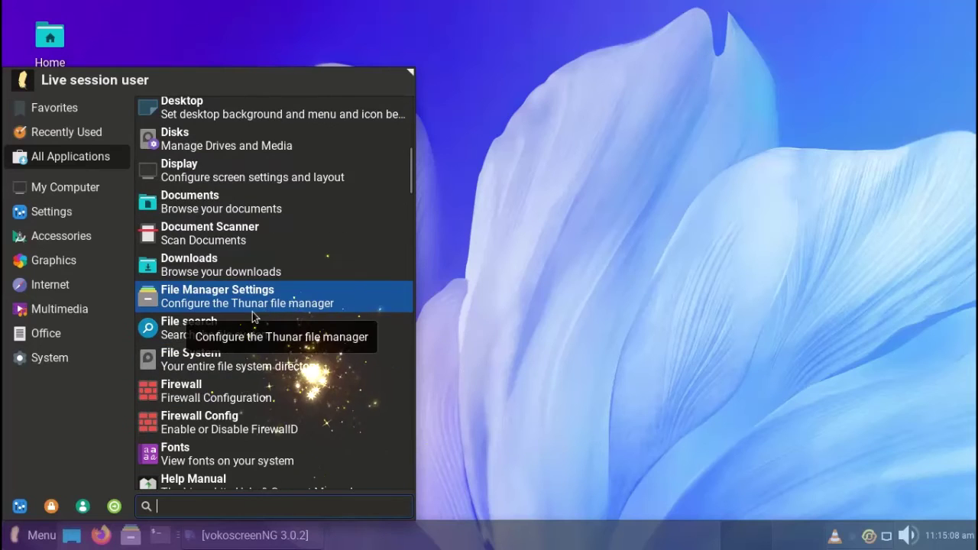
scroll(254, 316, "down", 9)
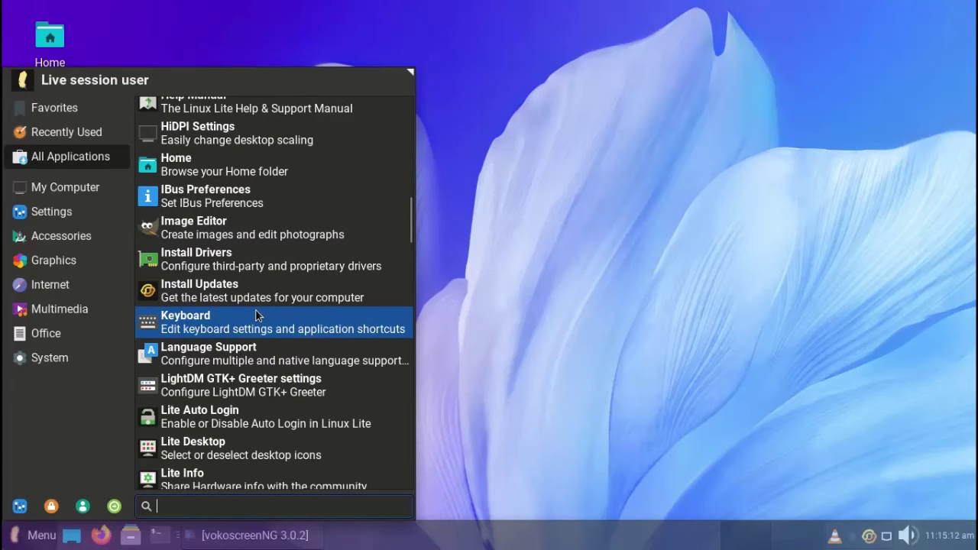
Open LightDM GTK+ Greeter settings and review its Appearance, Panel and Window position pages.
left_click(207, 383)
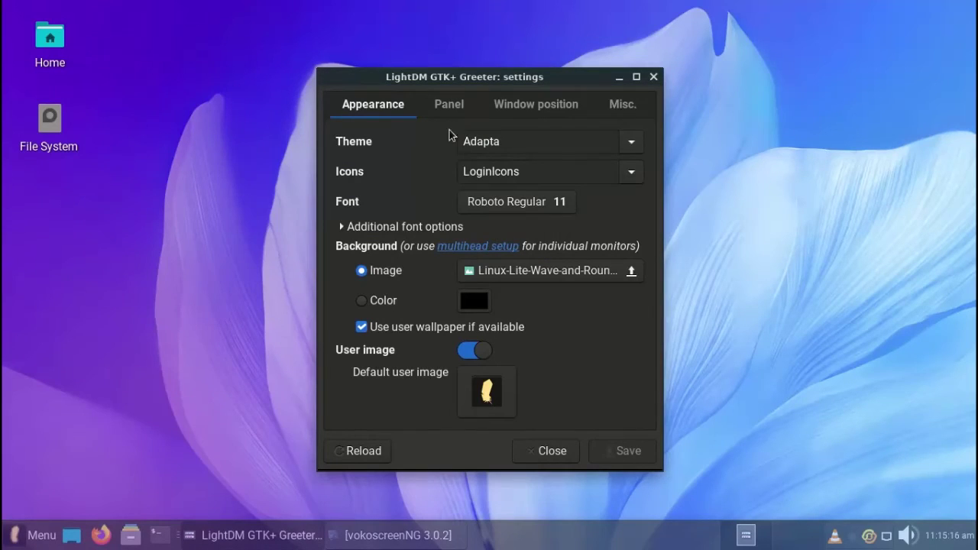
left_click(445, 108)
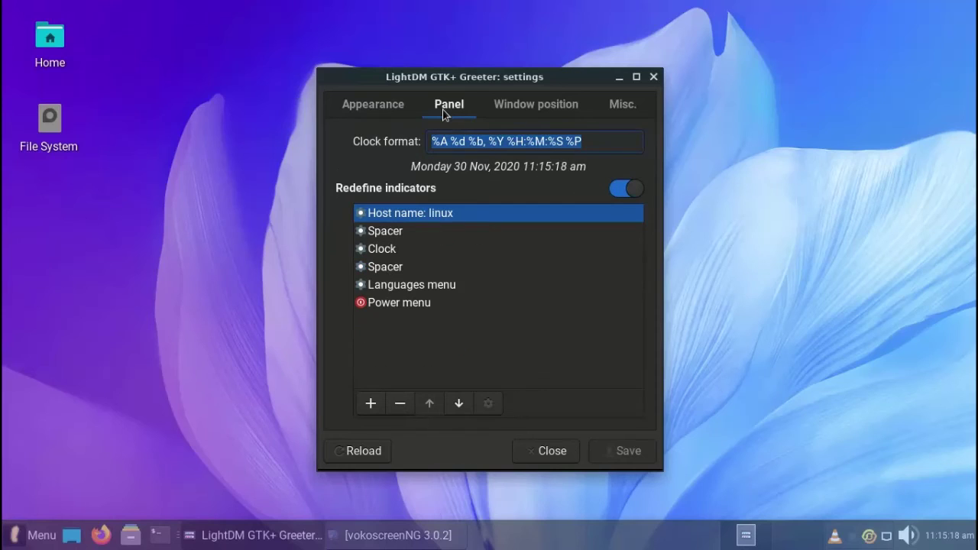
left_click(490, 107)
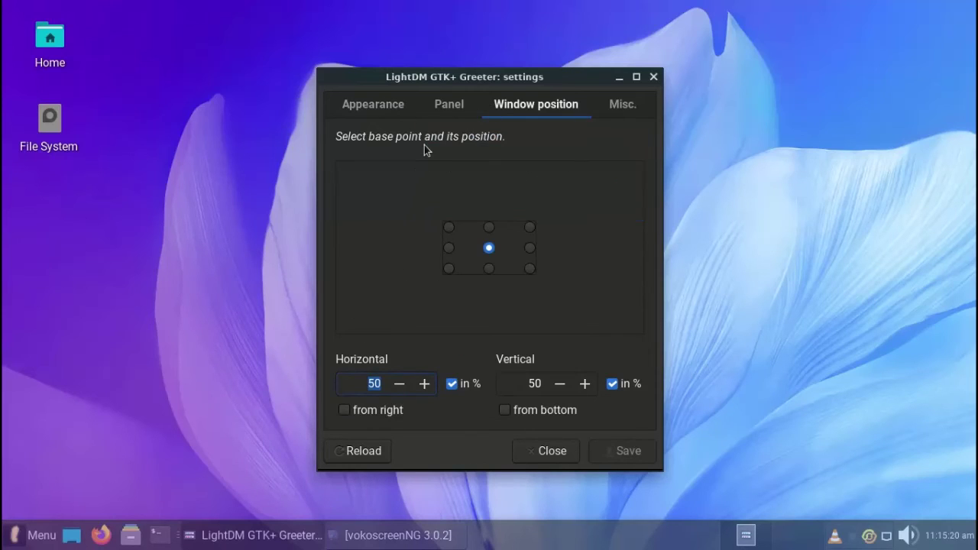
Try different base points and positions for the login window, and close the greeter settings without saving.
left_click(449, 230)
left_click(579, 298)
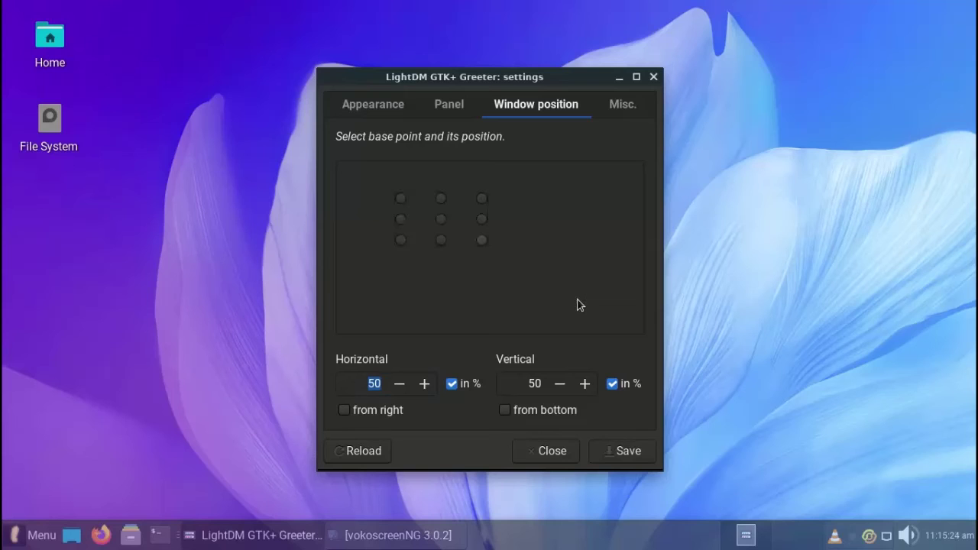
left_click(475, 208)
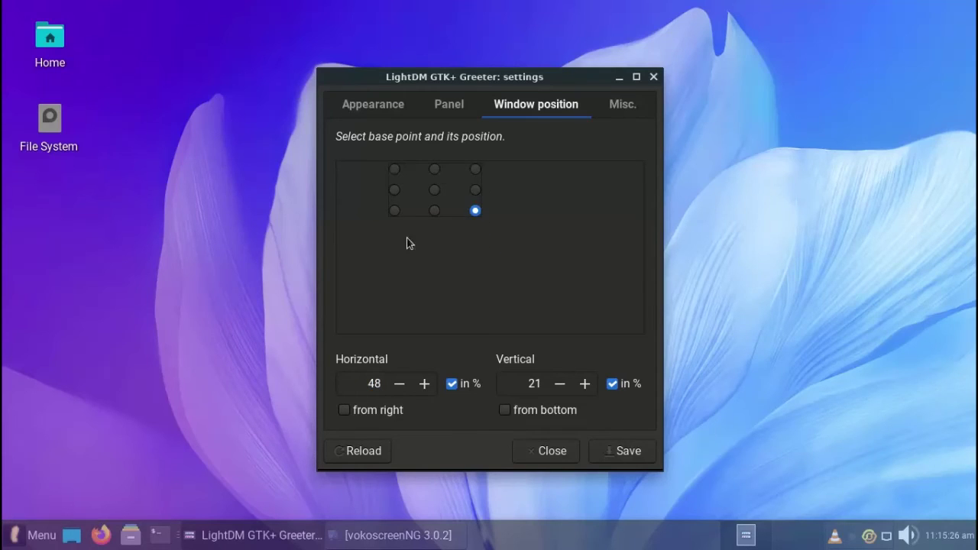
left_click(397, 213)
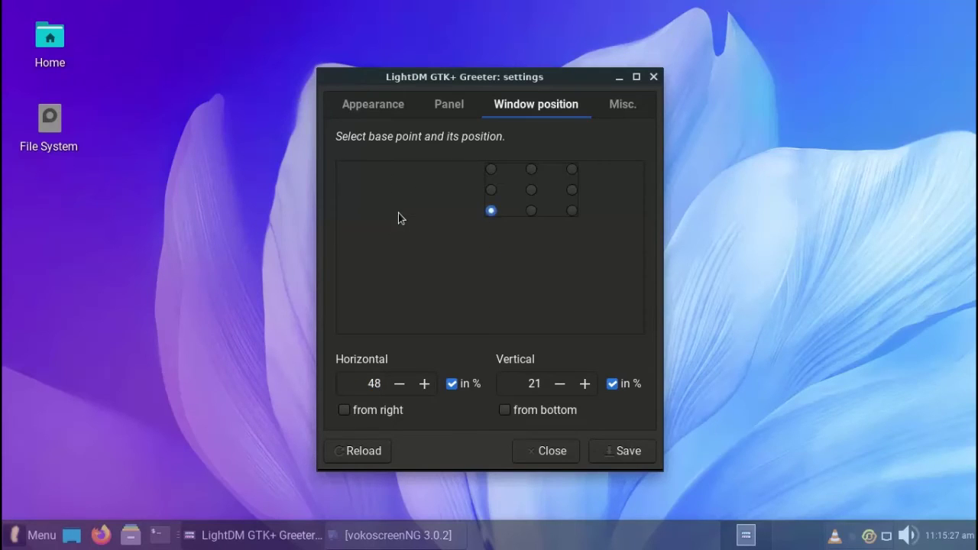
left_click(493, 189)
left_click(550, 457)
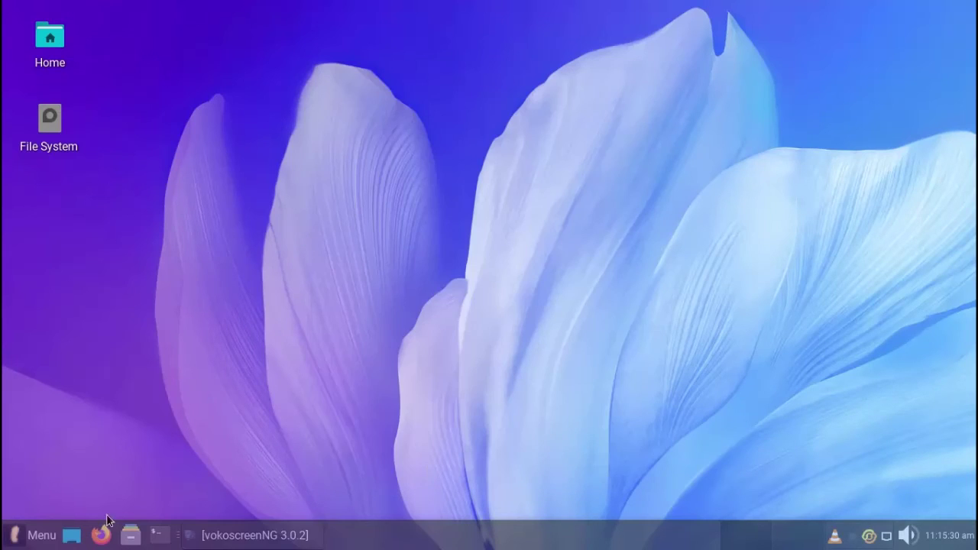
Examine the Internet, Graphics, Accessories, Settings, All Applications and My Computer categories of the installed applications.
left_click(7, 544)
left_click(45, 286)
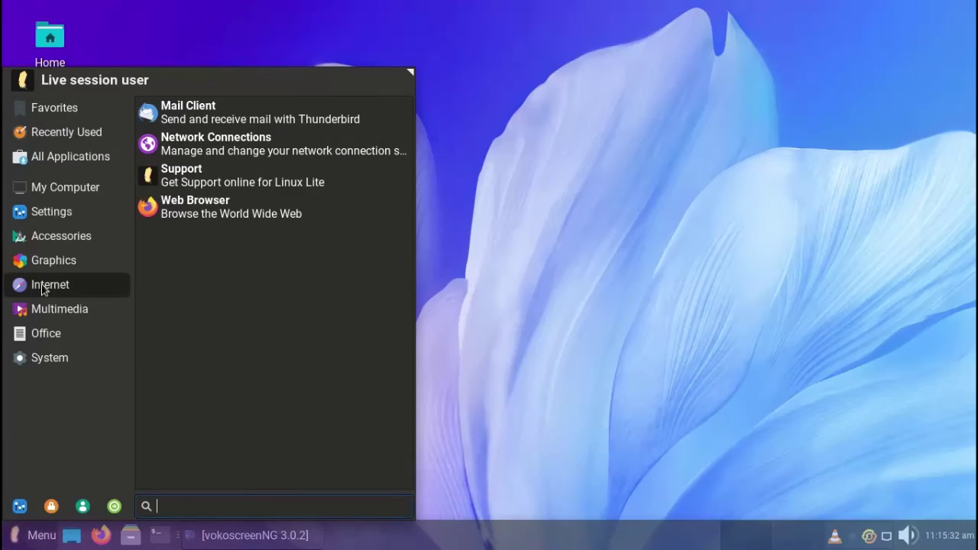
left_click(46, 264)
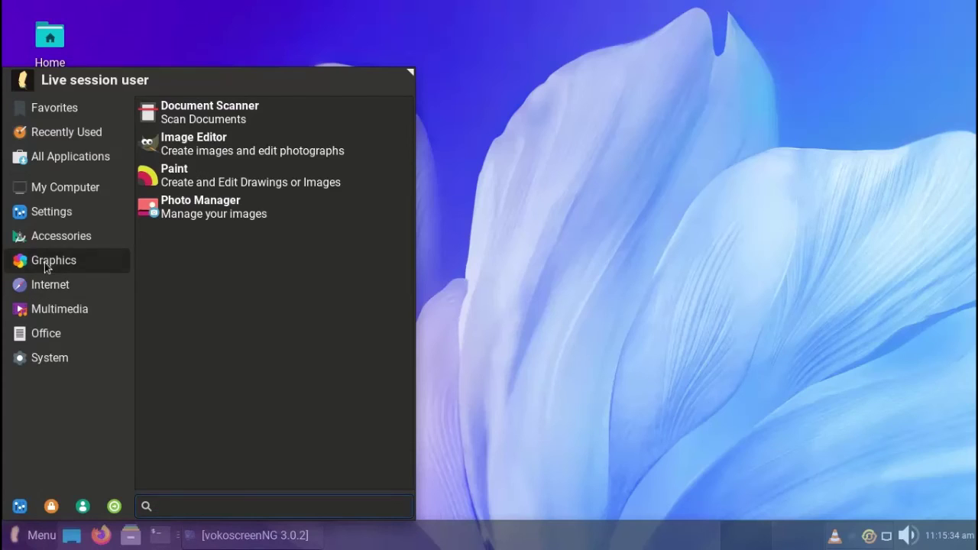
left_click(45, 238)
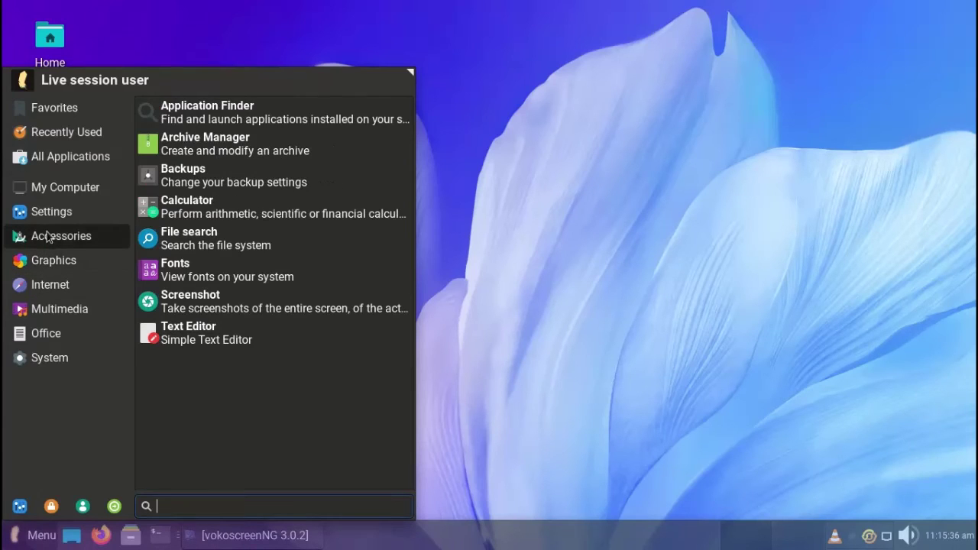
left_click(50, 212)
scroll(341, 264, "down", 3)
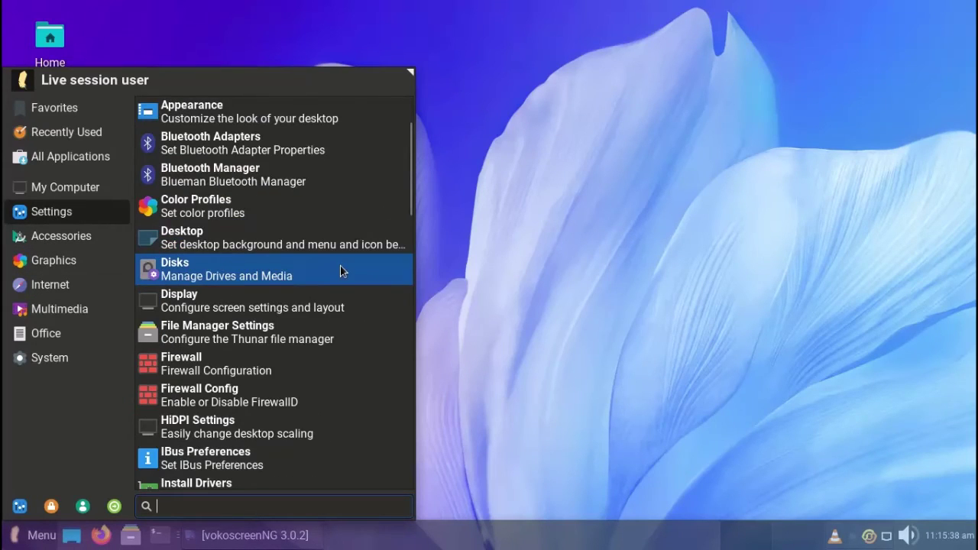
left_click(77, 157)
left_click(86, 187)
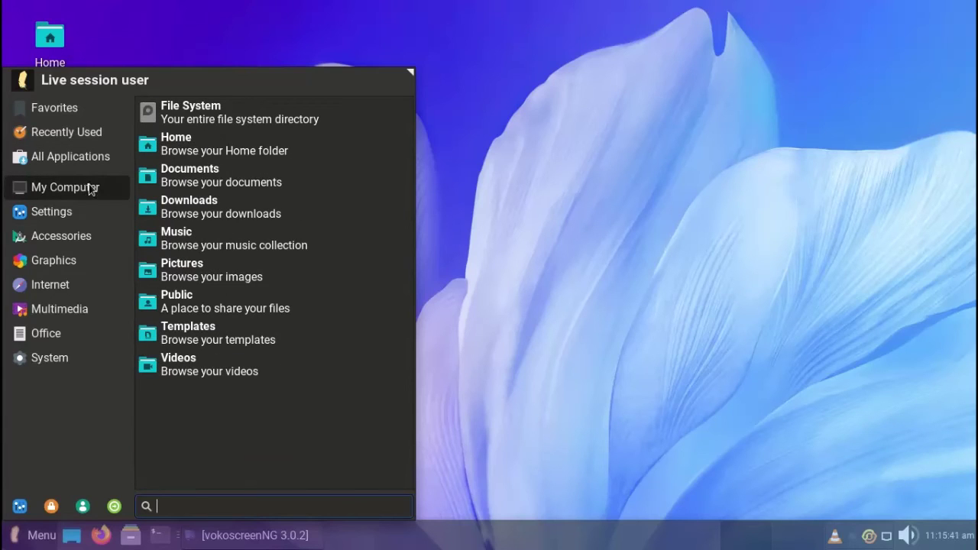
Look over the home folder in the file manager, check its Help entries, go up to /home, and close the window.
left_click(161, 152)
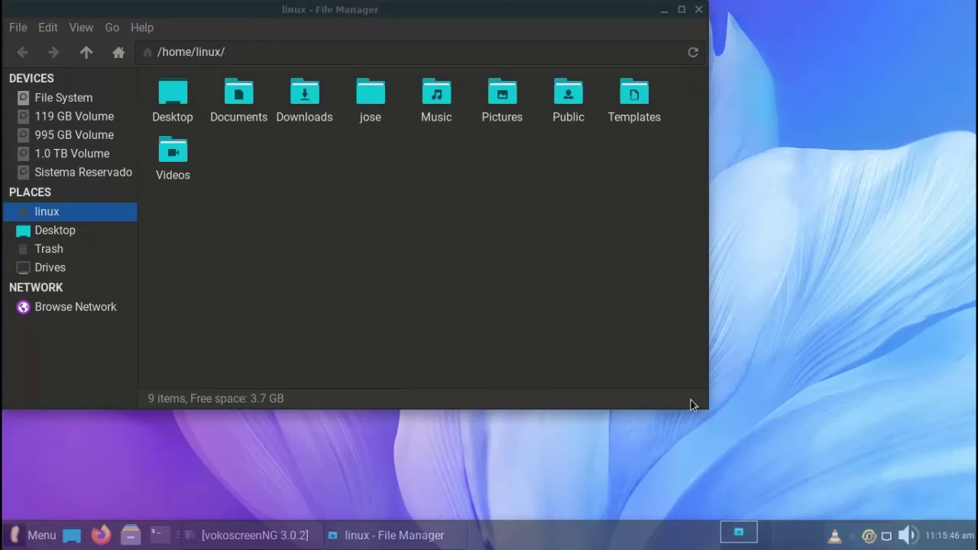
left_click_drag(585, 6, 629, 117)
left_click(176, 126)
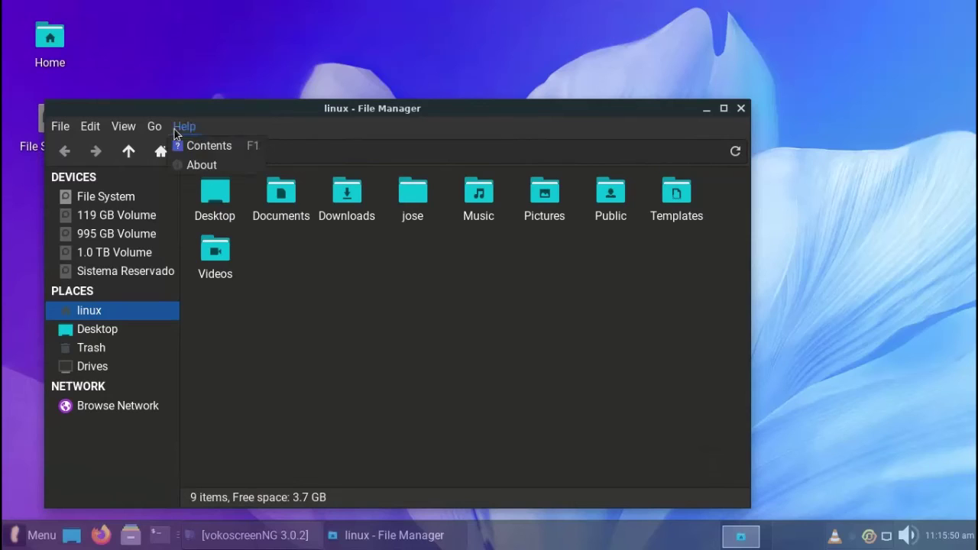
left_click(164, 145)
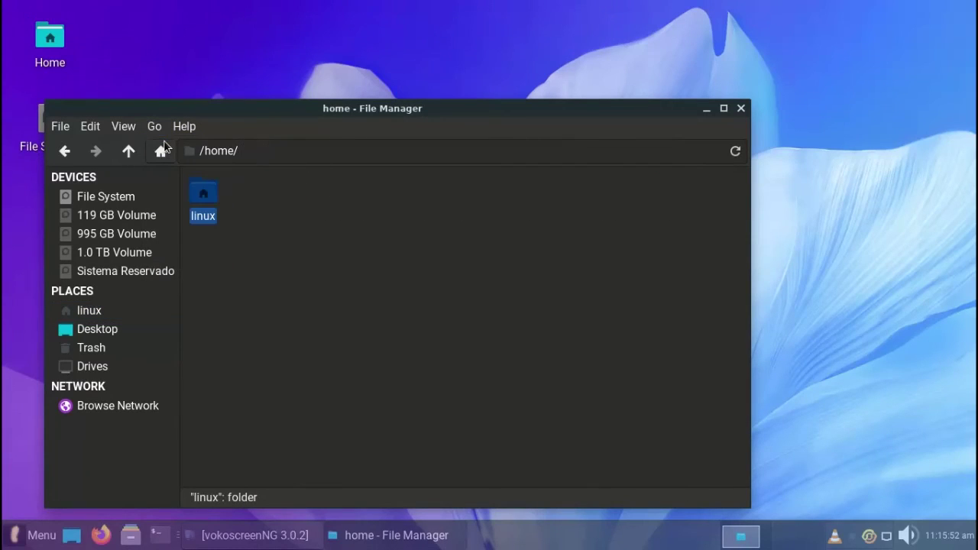
left_click(740, 109)
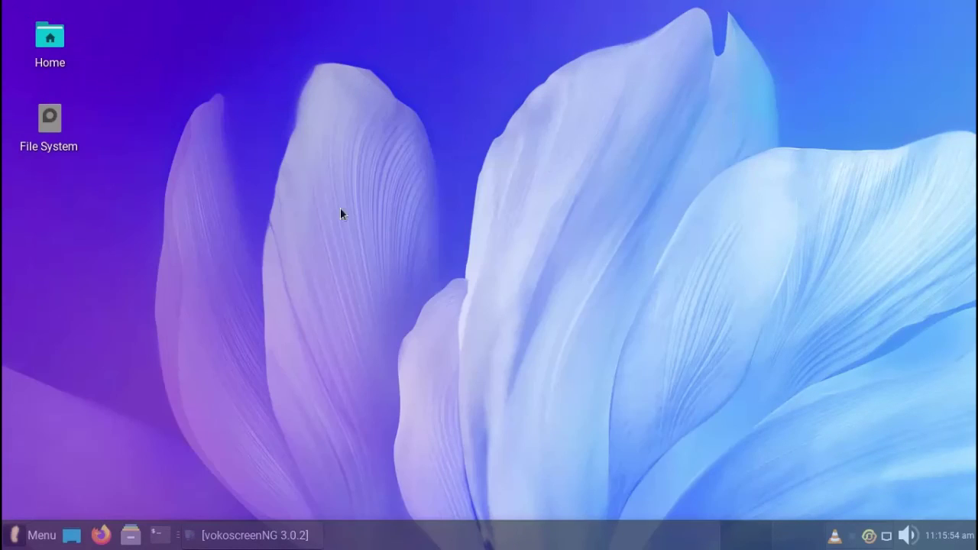
Open Firefox, add a new tab, and close the Linux Lite Search tab.
left_click(109, 537)
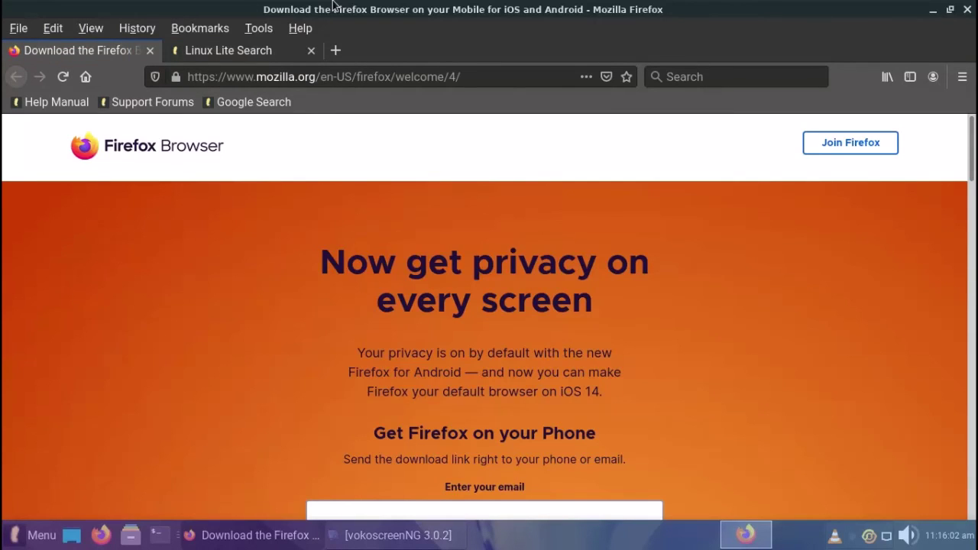
left_click(336, 50)
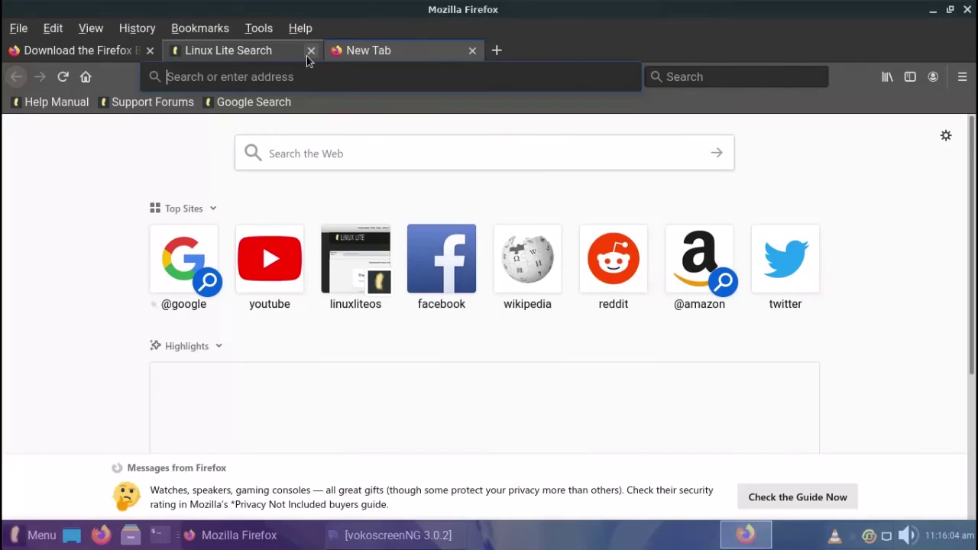
left_click(311, 50)
Search the web for "game" from the new tab page, and close Firefox with all its tabs.
left_click(283, 153)
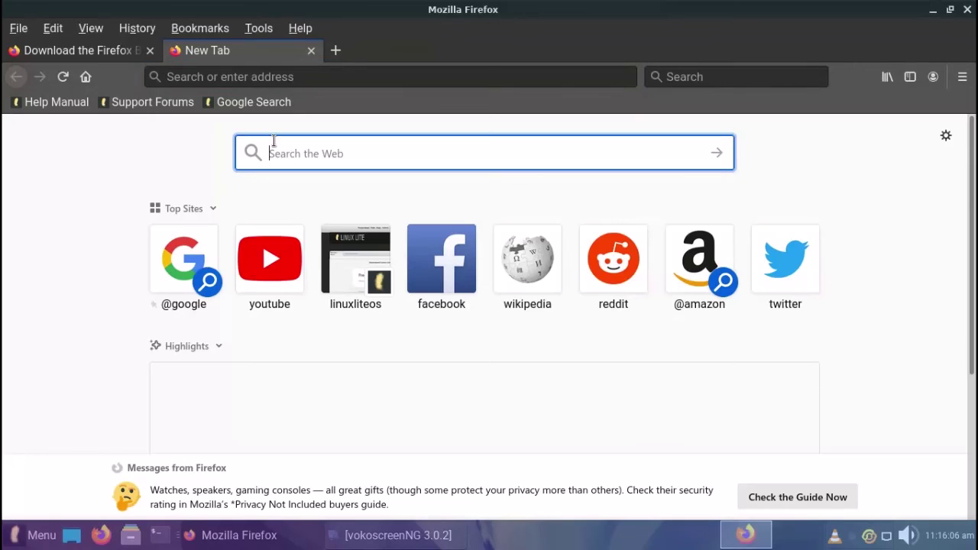
type("game")
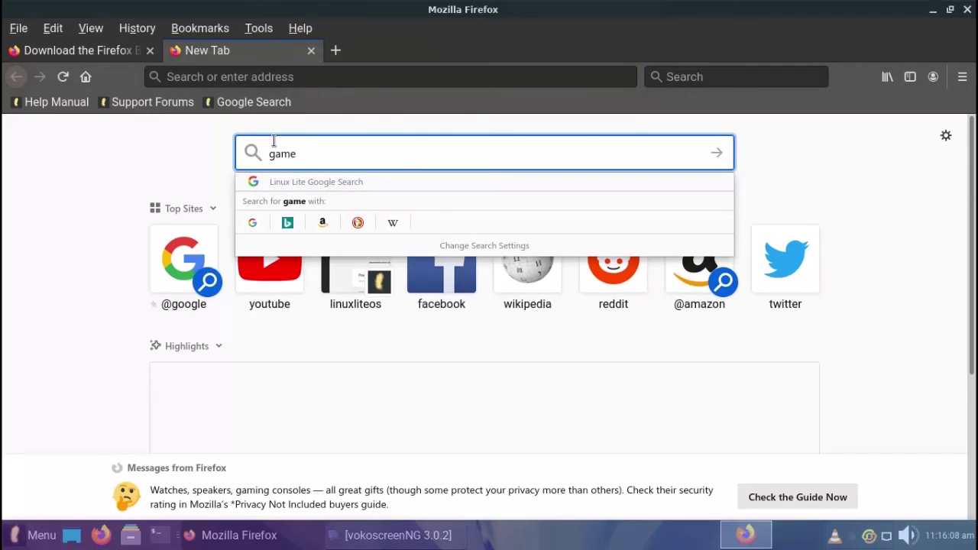
key("Return")
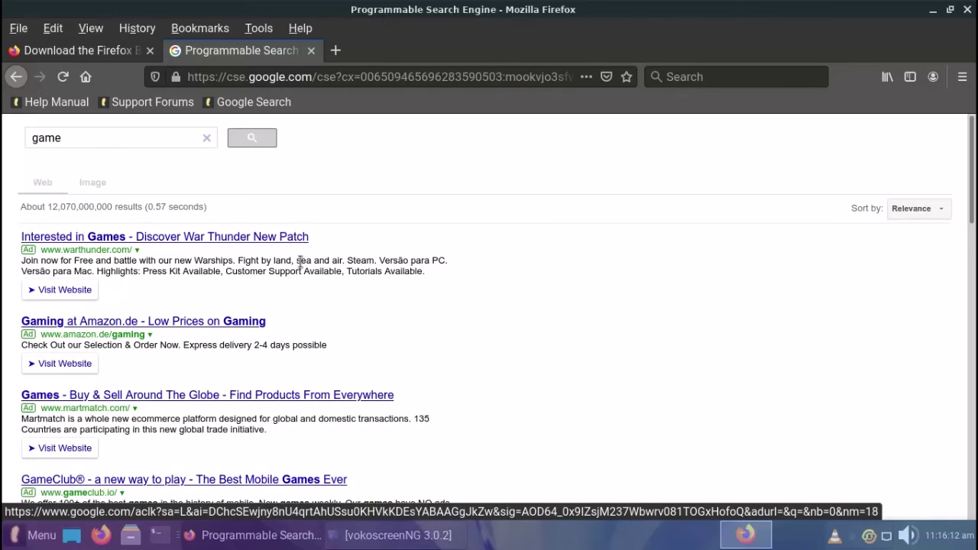
left_click(967, 9)
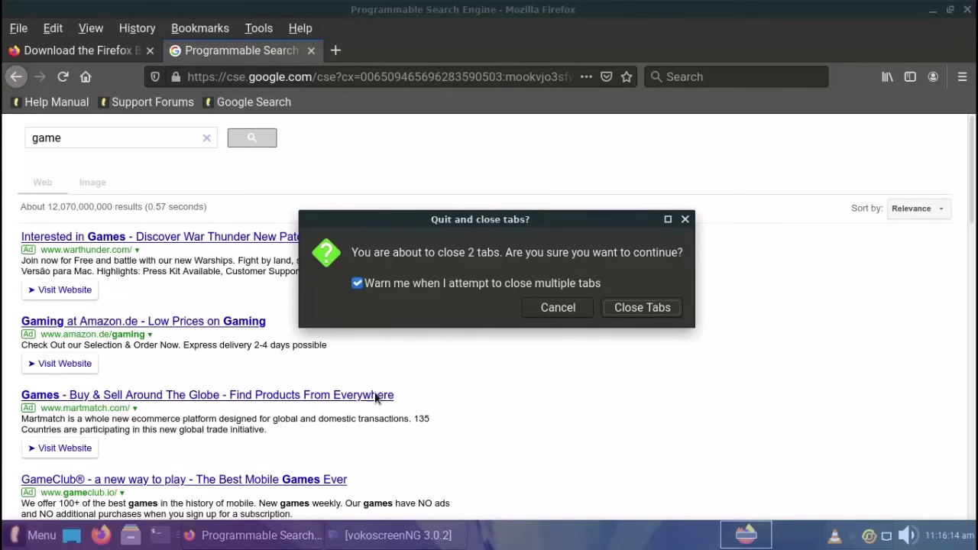
left_click(642, 308)
Review the Office and System application categories, and open the Package Manager.
left_click(31, 525)
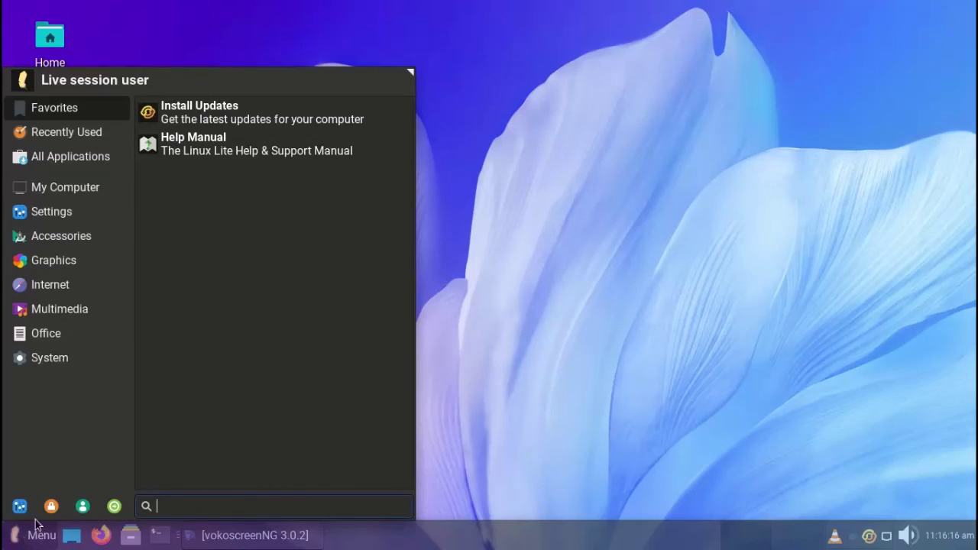
left_click(44, 333)
left_click(44, 359)
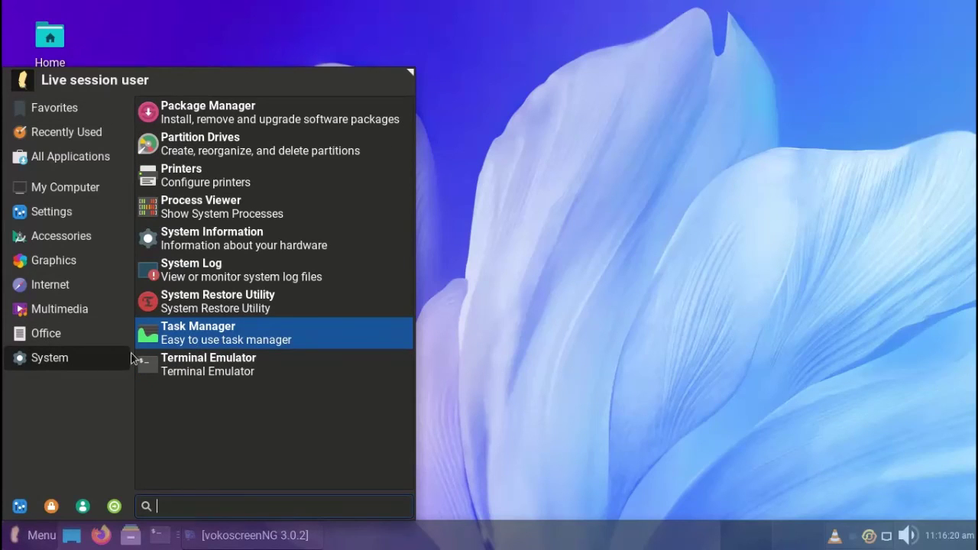
left_click(227, 110)
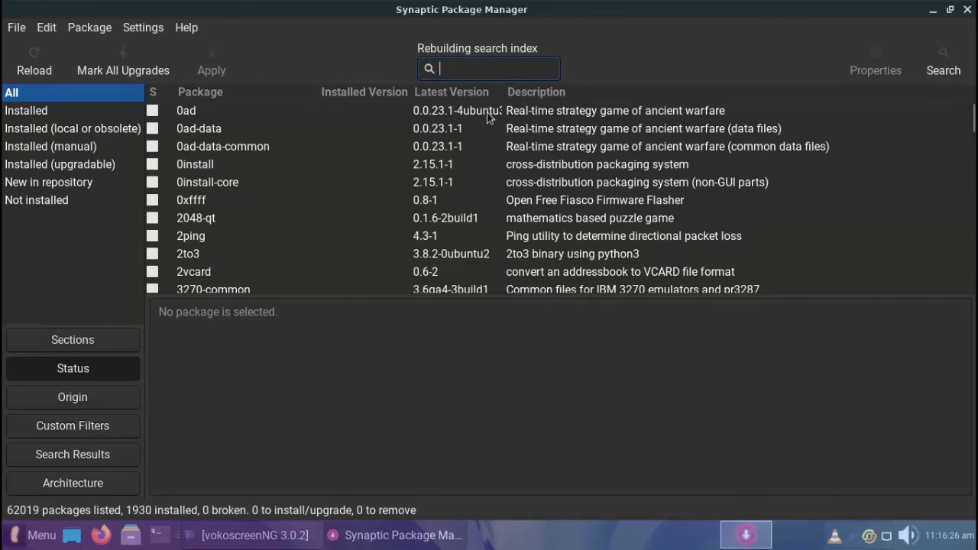
Search the packages for "jogos", check the local or obsolete, upgradable and New in repository filters, and close the package manager.
type("jogos")
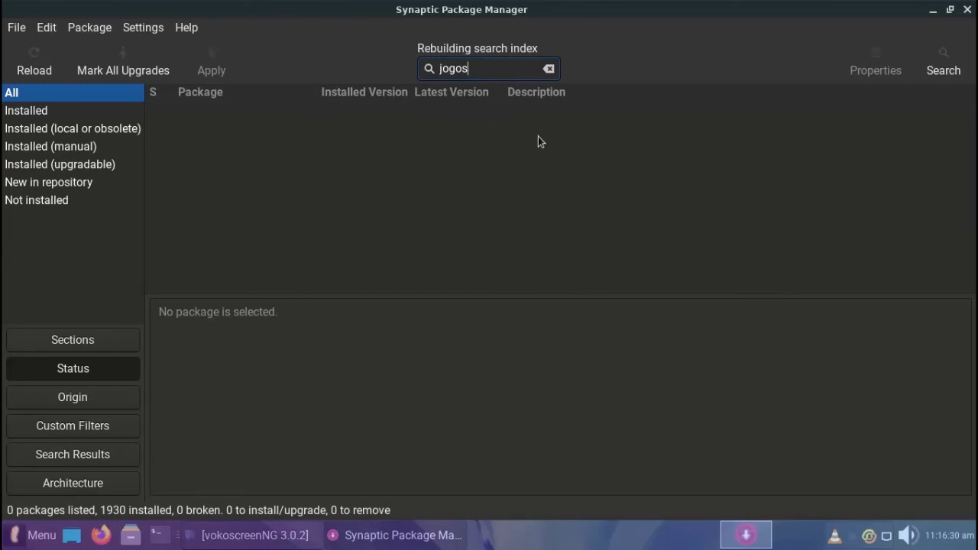
left_click(122, 129)
left_click(55, 163)
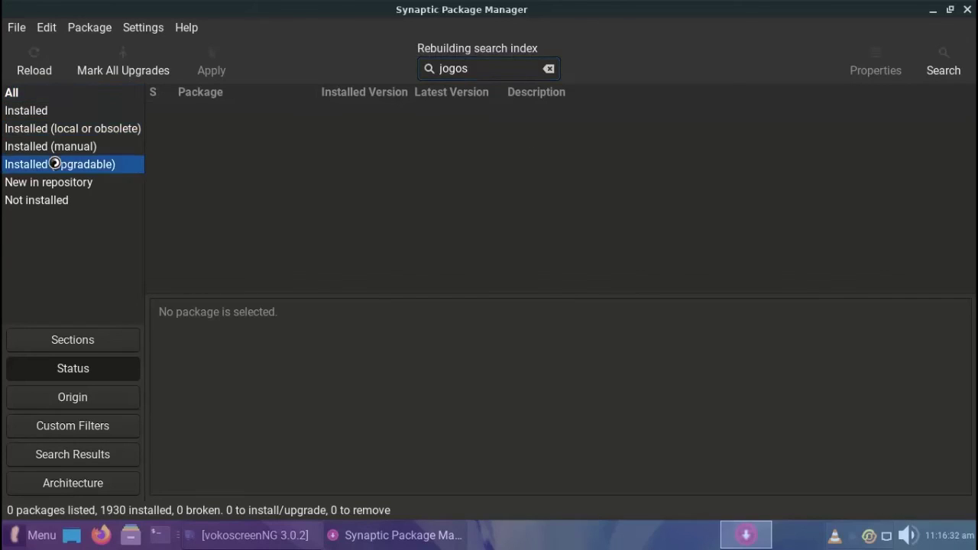
left_click(62, 183)
left_click(968, 9)
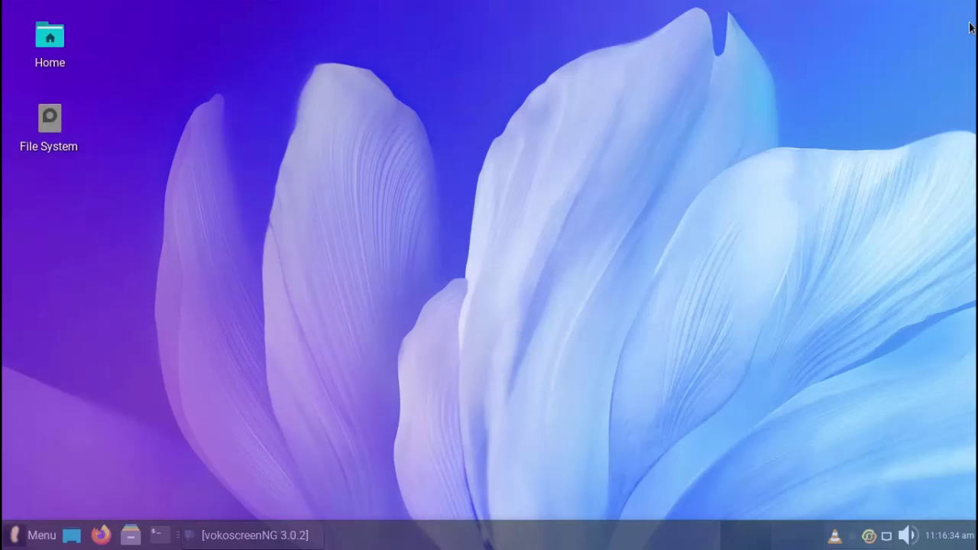
Examine the Applications entries available from the desktop, dismiss them, and bring up the vokoscreenNG window.
right_click(426, 122)
mouse_move(465, 411)
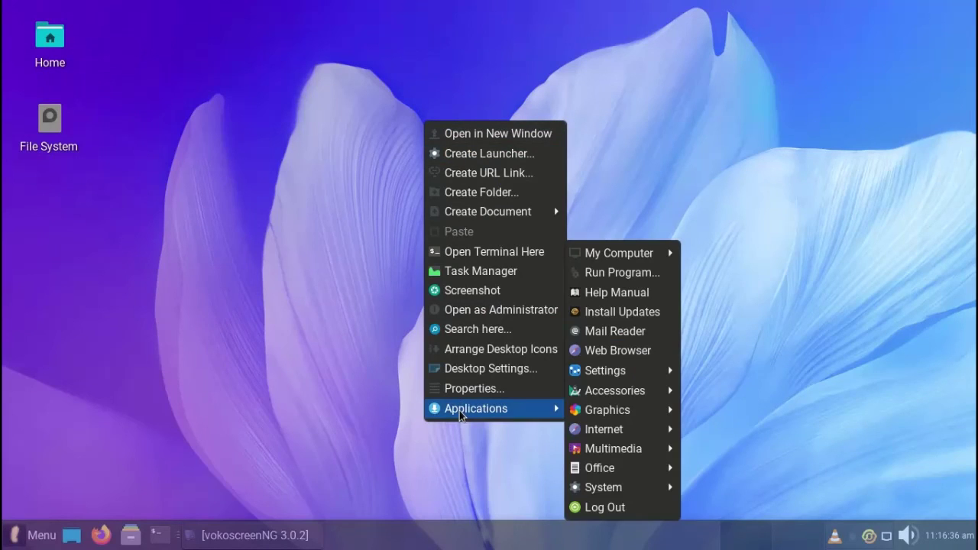
left_click(174, 497)
left_click(203, 531)
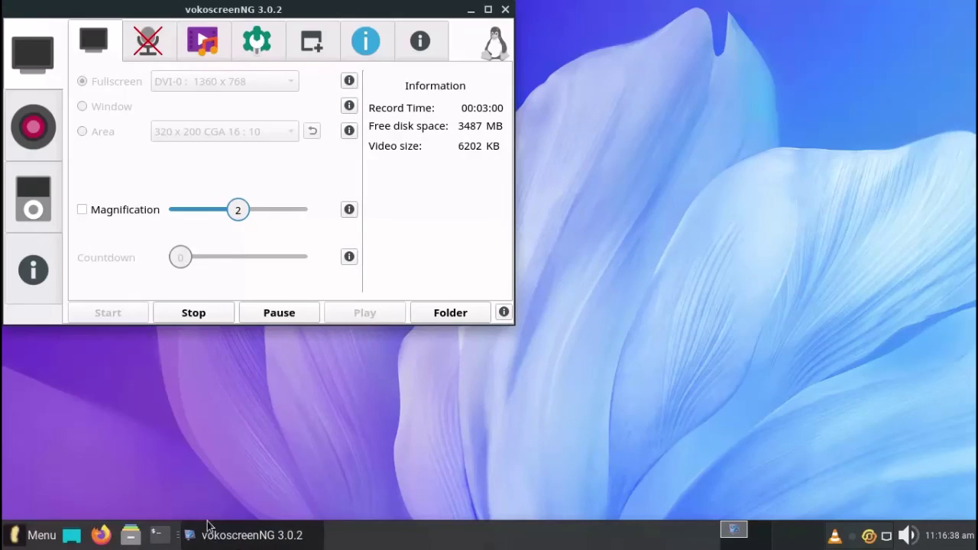